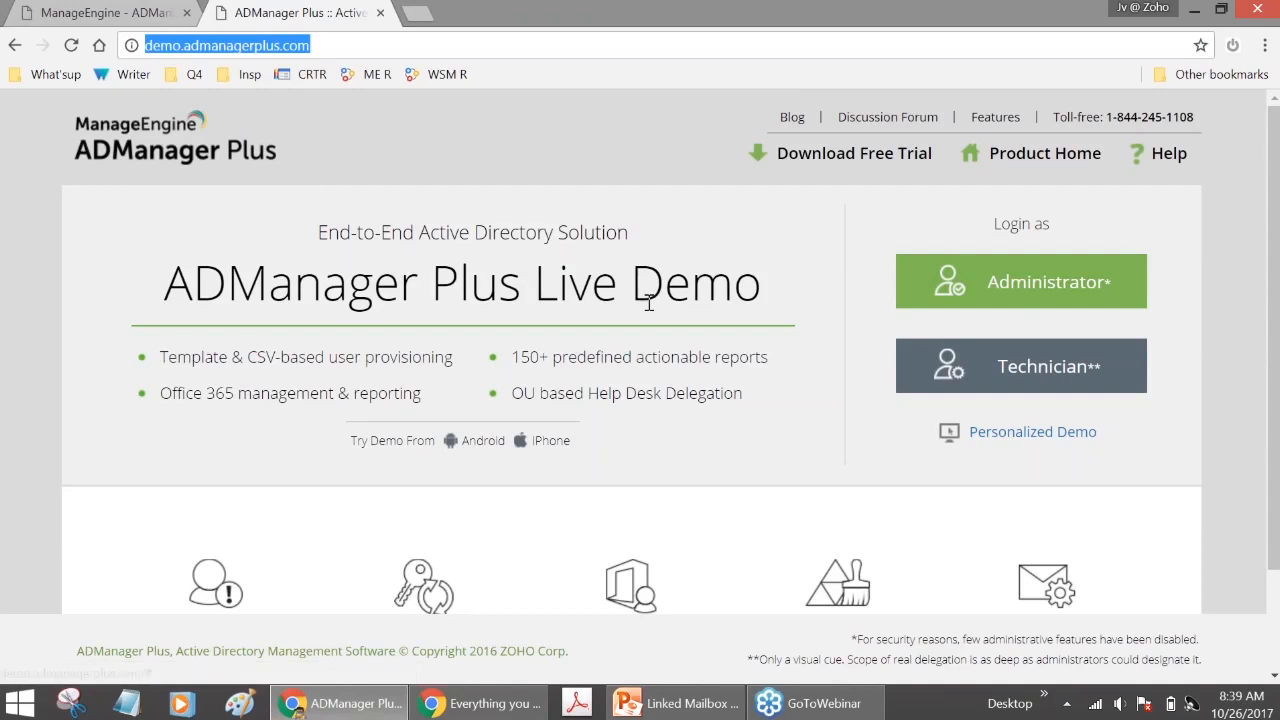
Bring the demo.admanagerplus.com Live Demo page into view in Chrome.
{"action": "scroll", "coordinate": [139, 204], "scroll_direction": "up", "scroll_amount": 2}
Go to AD Mgmt > Mailbox Management and start Create Single Linked Mailbox.
{"action": "left_click", "coordinate": [83, 21]}
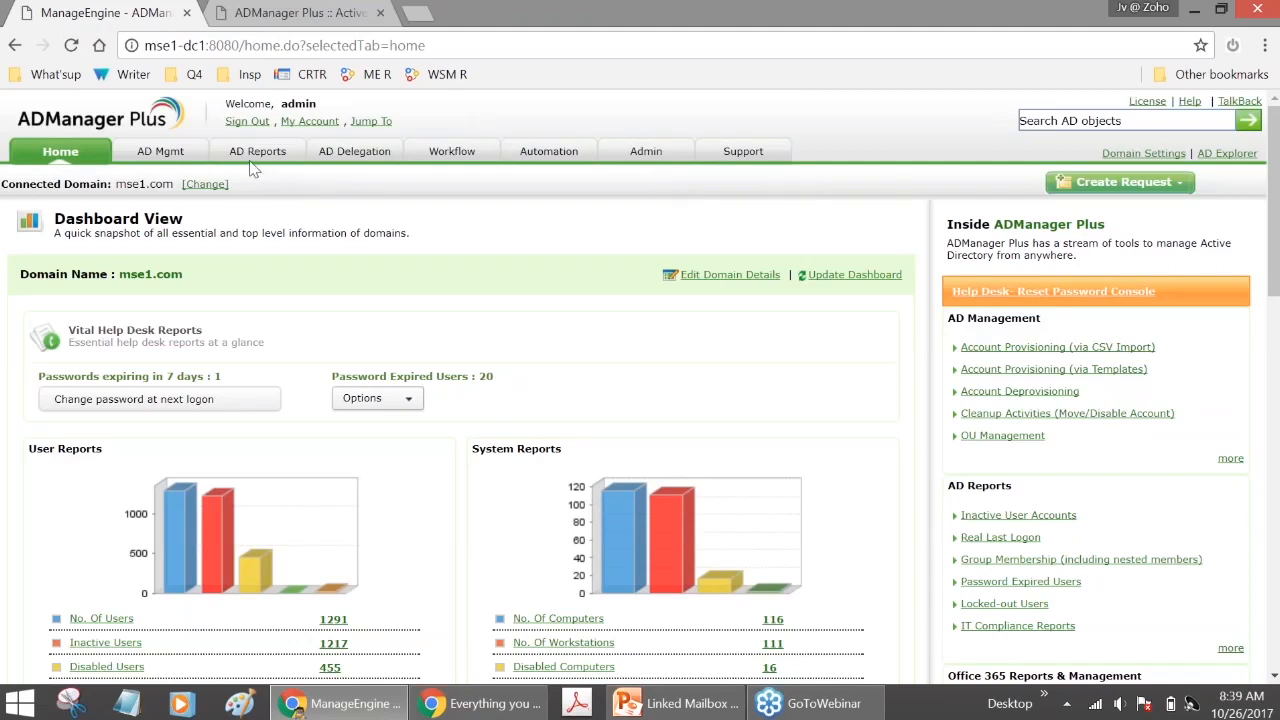
{"action": "left_click", "coordinate": [157, 156]}
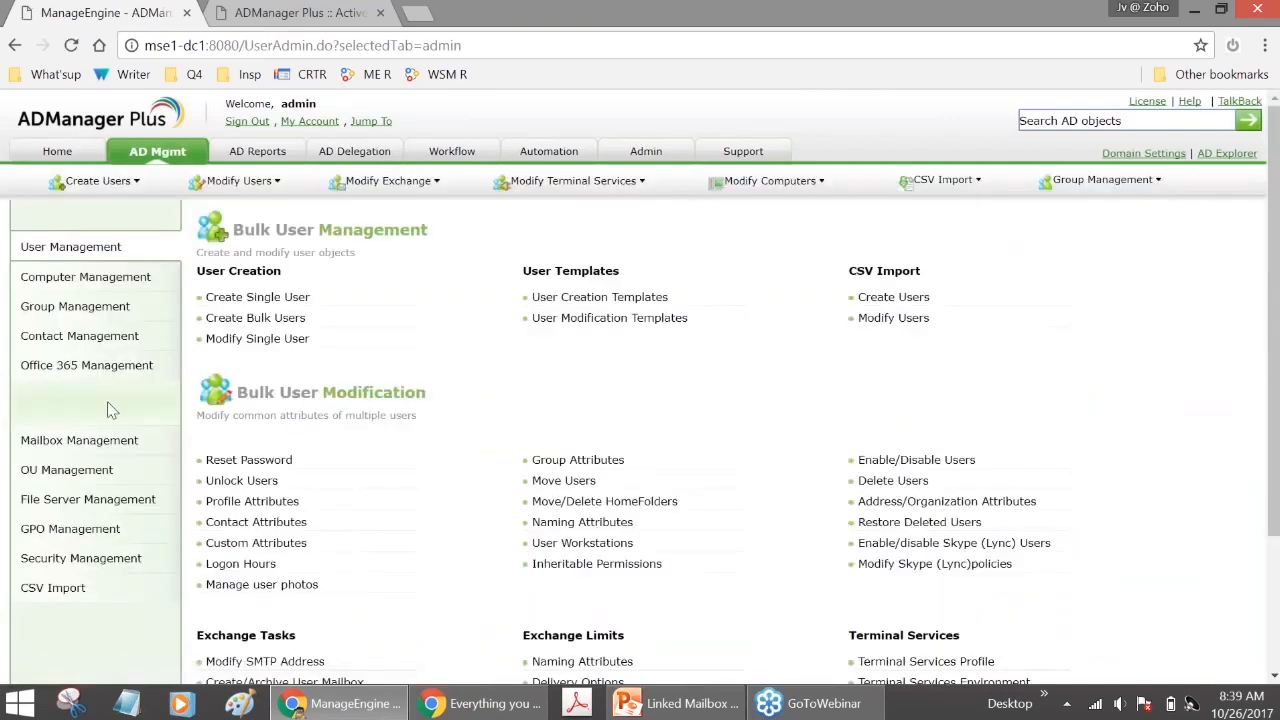
{"action": "left_click", "coordinate": [107, 445]}
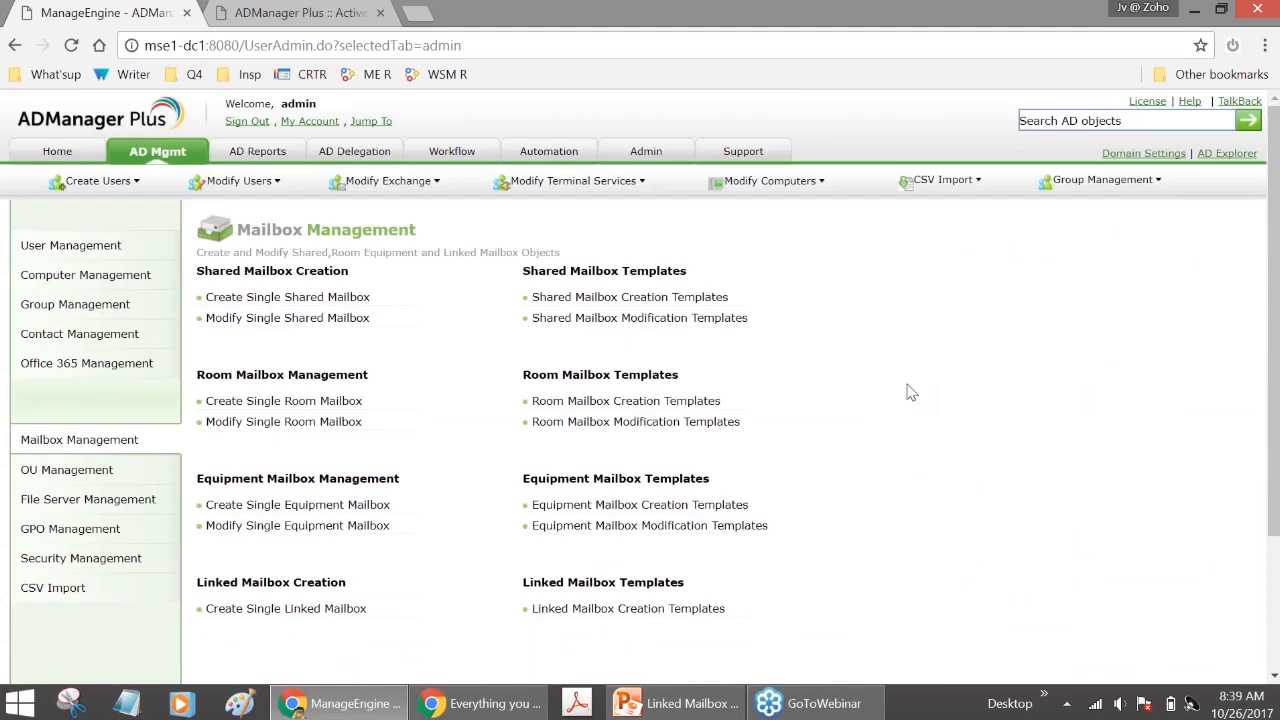
{"action": "scroll", "coordinate": [910, 390], "scroll_direction": "down", "scroll_amount": 1}
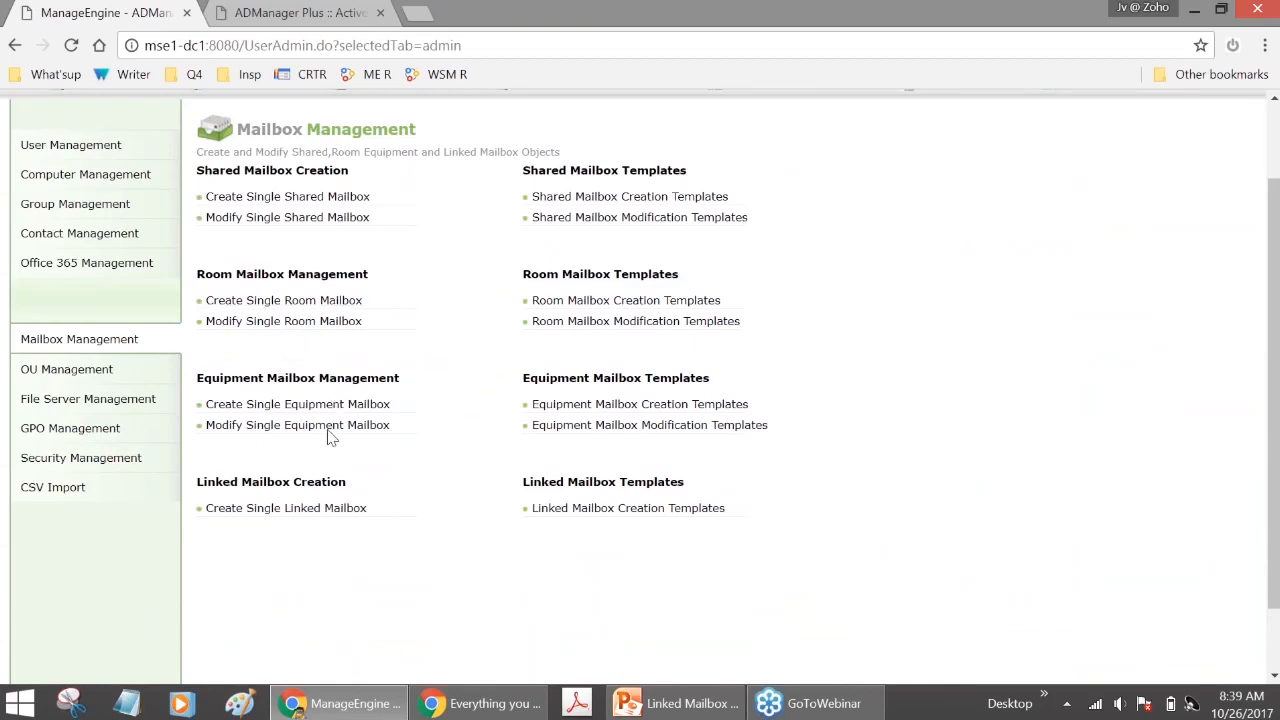
{"action": "left_click_drag", "start_coordinate": [199, 493], "coordinate": [369, 490]}
{"action": "left_click", "coordinate": [369, 490]}
{"action": "left_click", "coordinate": [348, 510]}
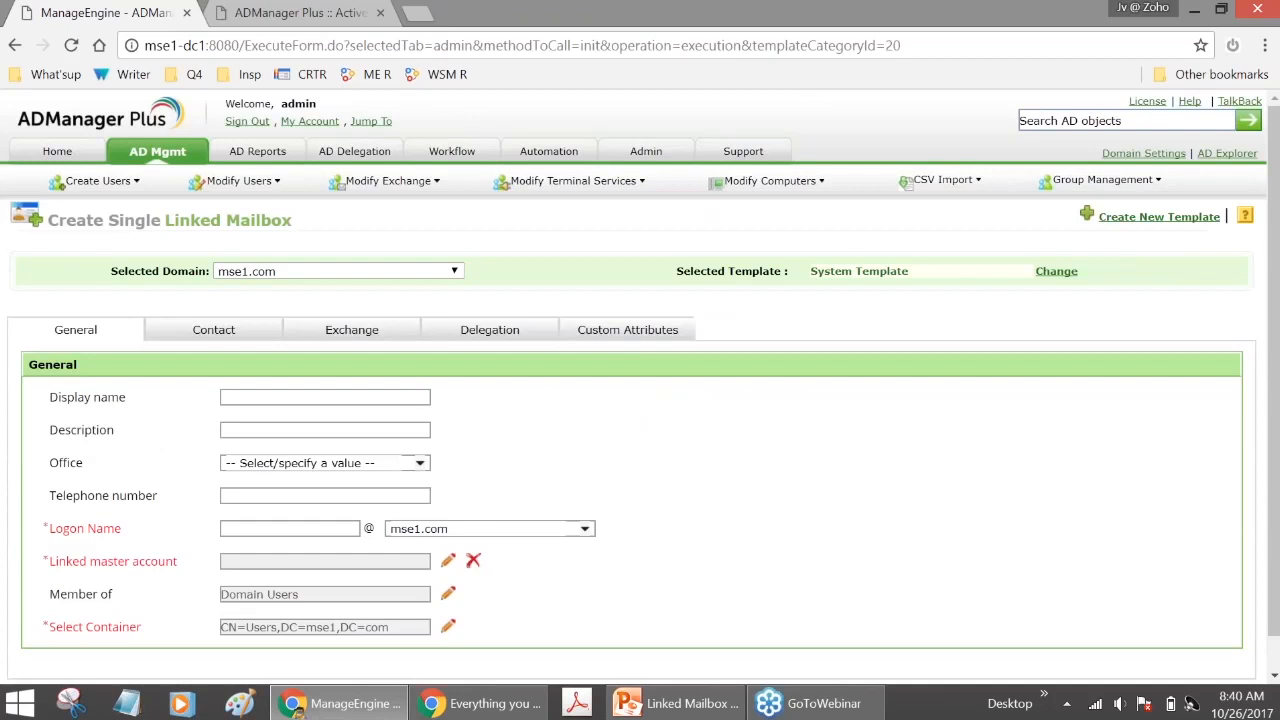
{"action": "left_click_drag", "start_coordinate": [66, 220], "coordinate": [252, 222]}
{"action": "scroll", "coordinate": [486, 563], "scroll_direction": "down", "scroll_amount": 2}
{"action": "left_click", "coordinate": [630, 702]}
{"action": "left_click", "coordinate": [630, 702]}
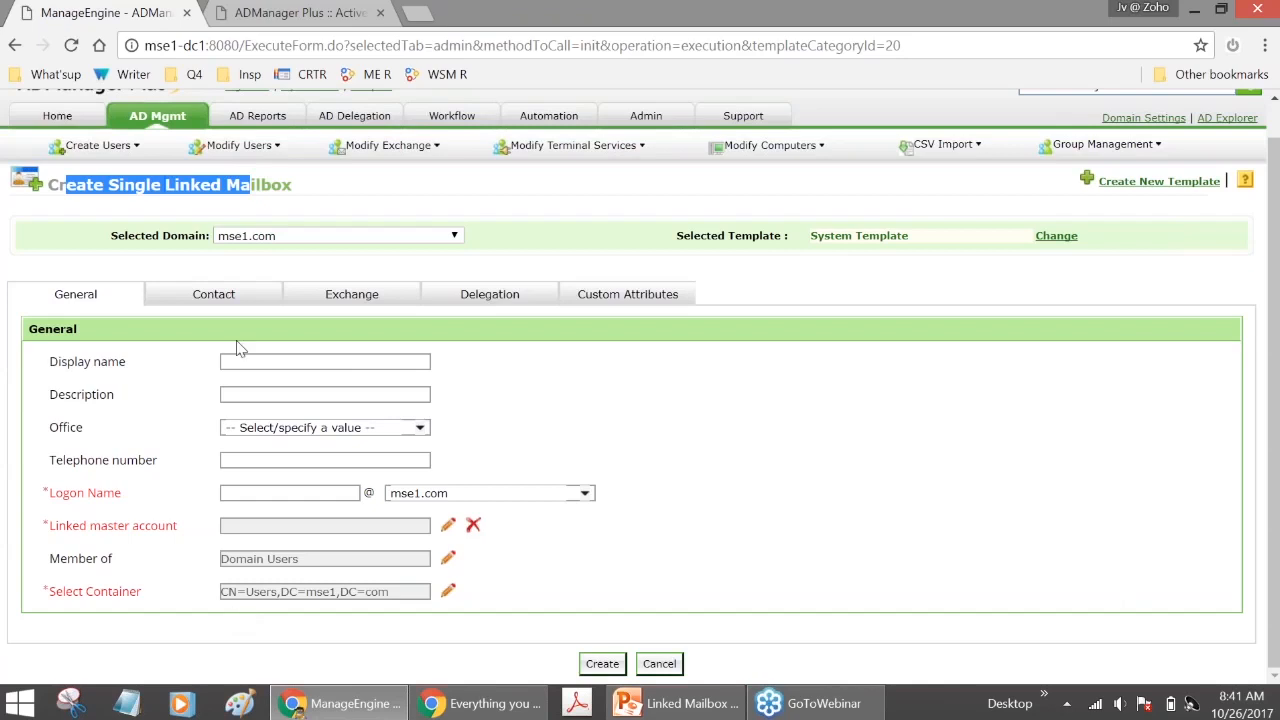
{"action": "left_click", "coordinate": [455, 240]}
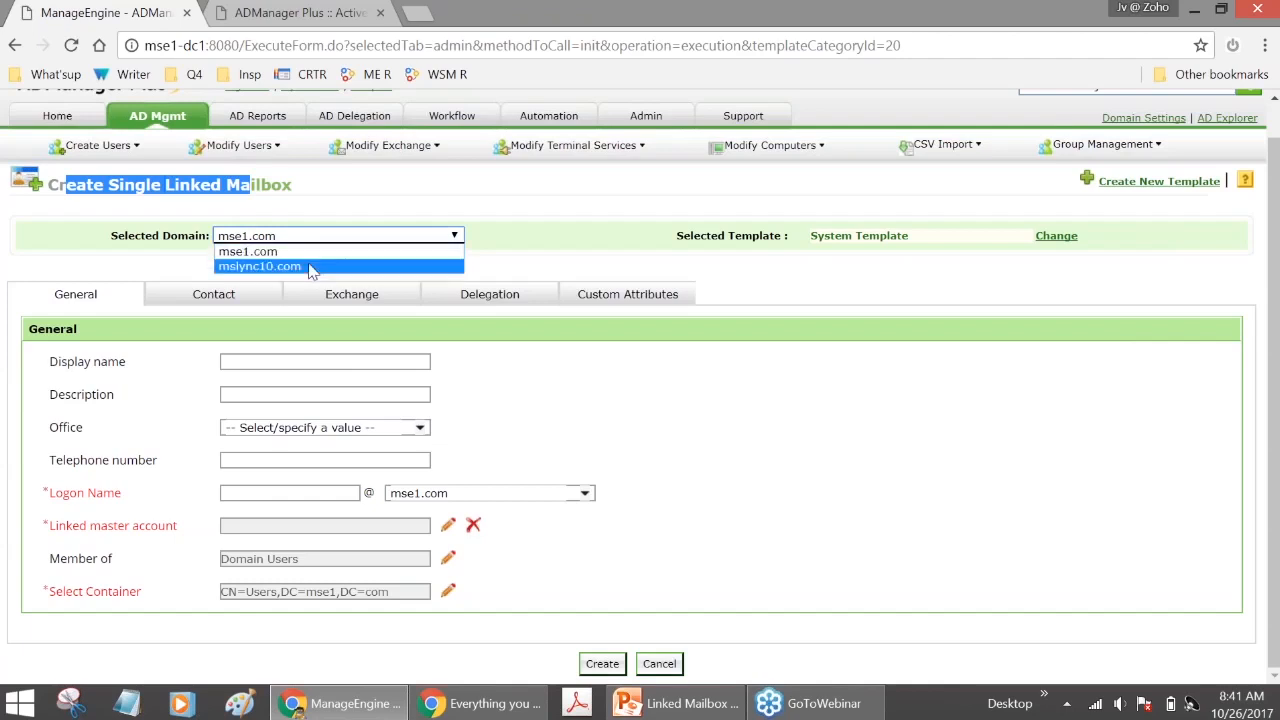
{"action": "left_click", "coordinate": [700, 200]}
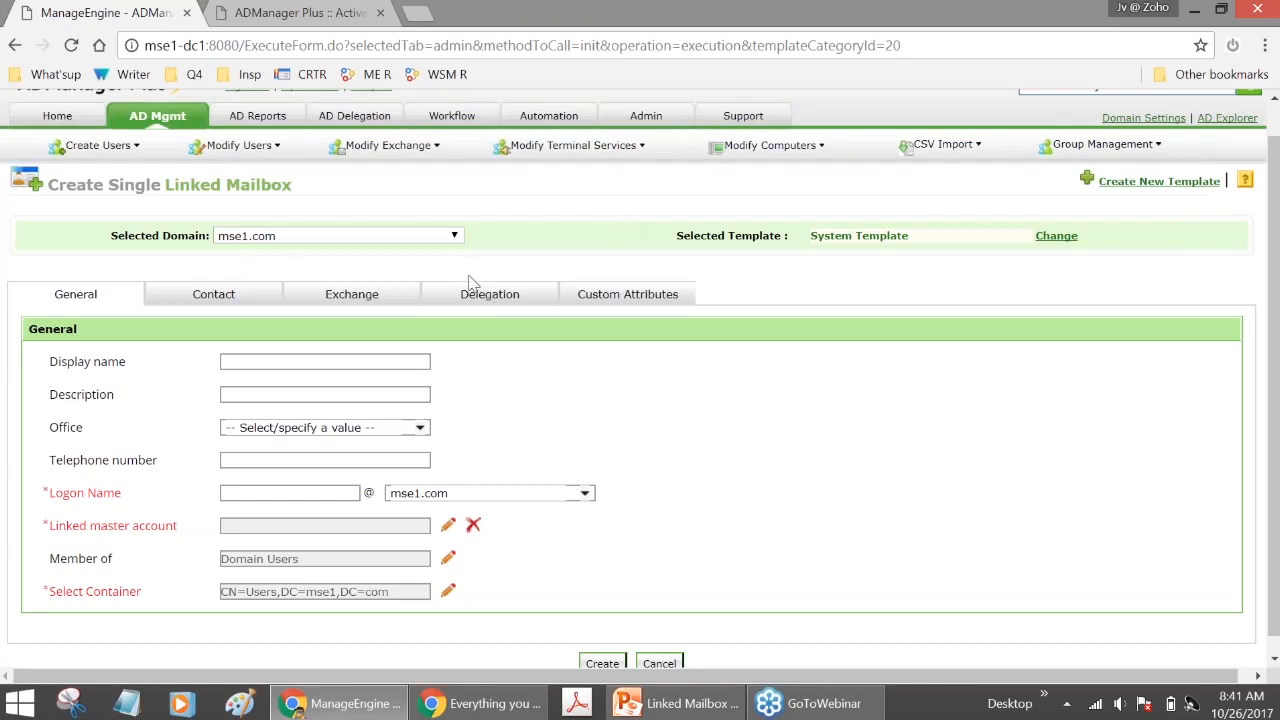
{"action": "left_click", "coordinate": [266, 240]}
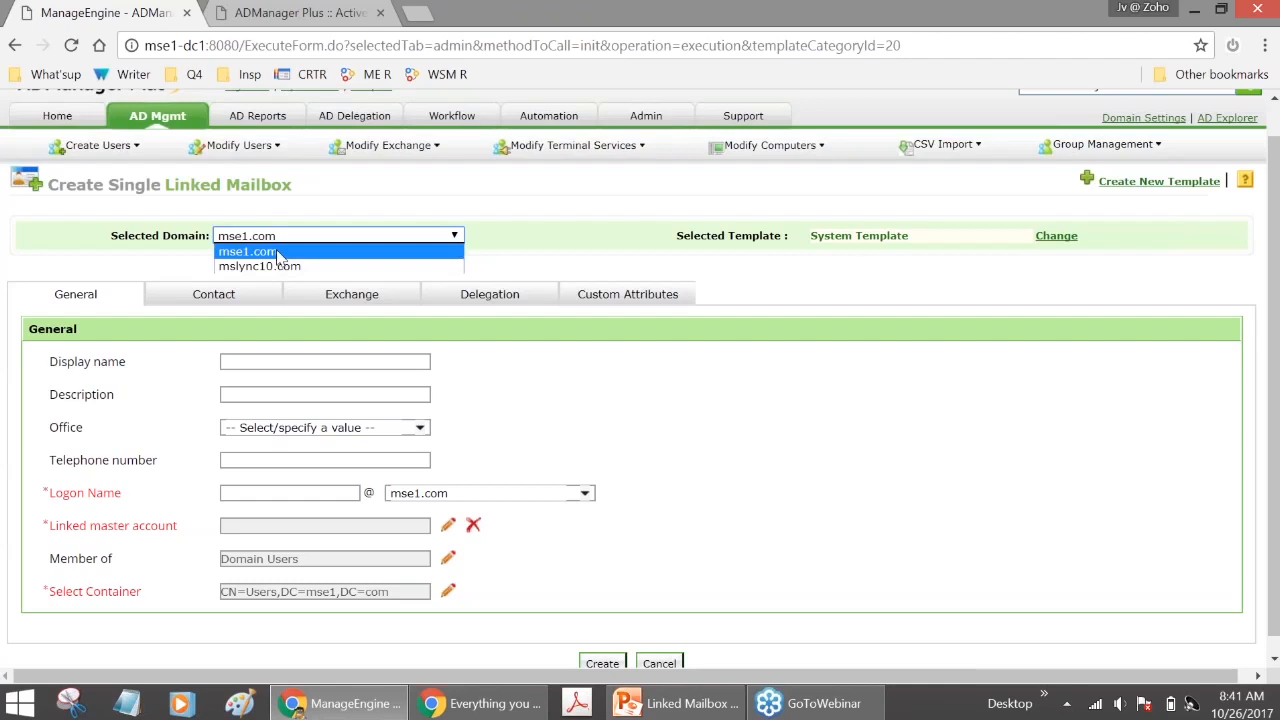
{"action": "left_click", "coordinate": [278, 253]}
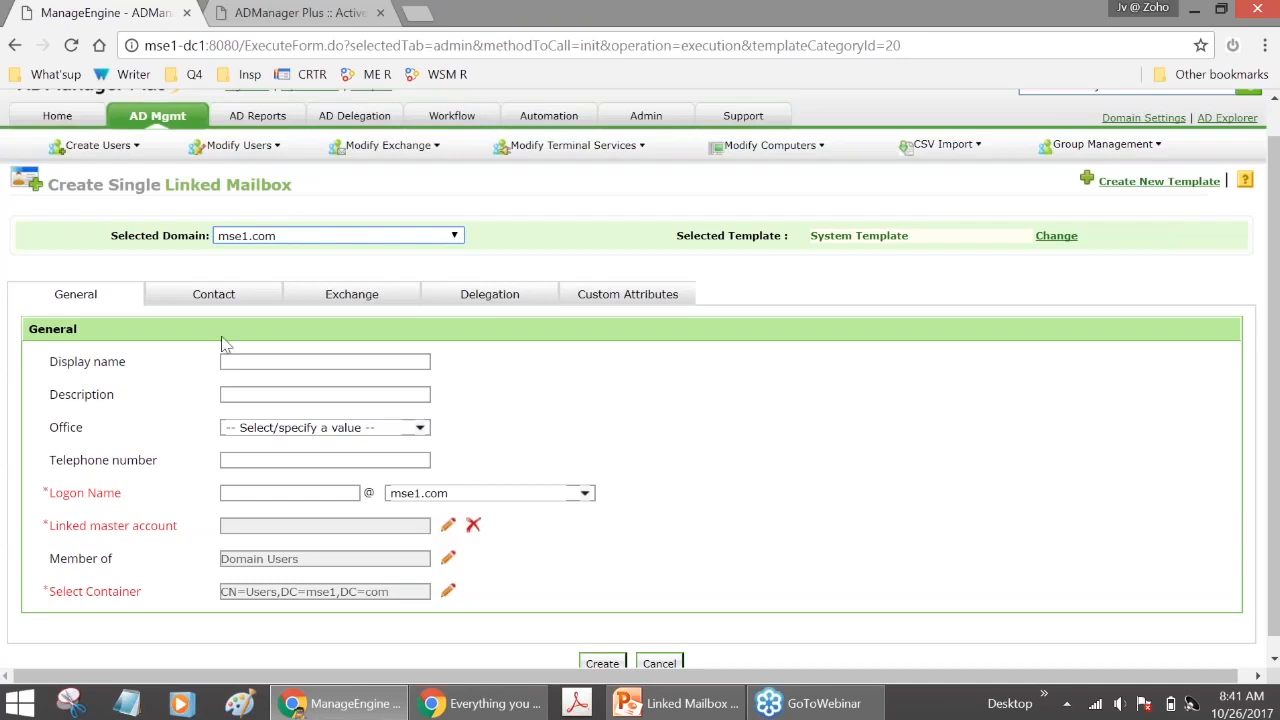
{"action": "scroll", "coordinate": [197, 366], "scroll_direction": "down", "scroll_amount": 1}
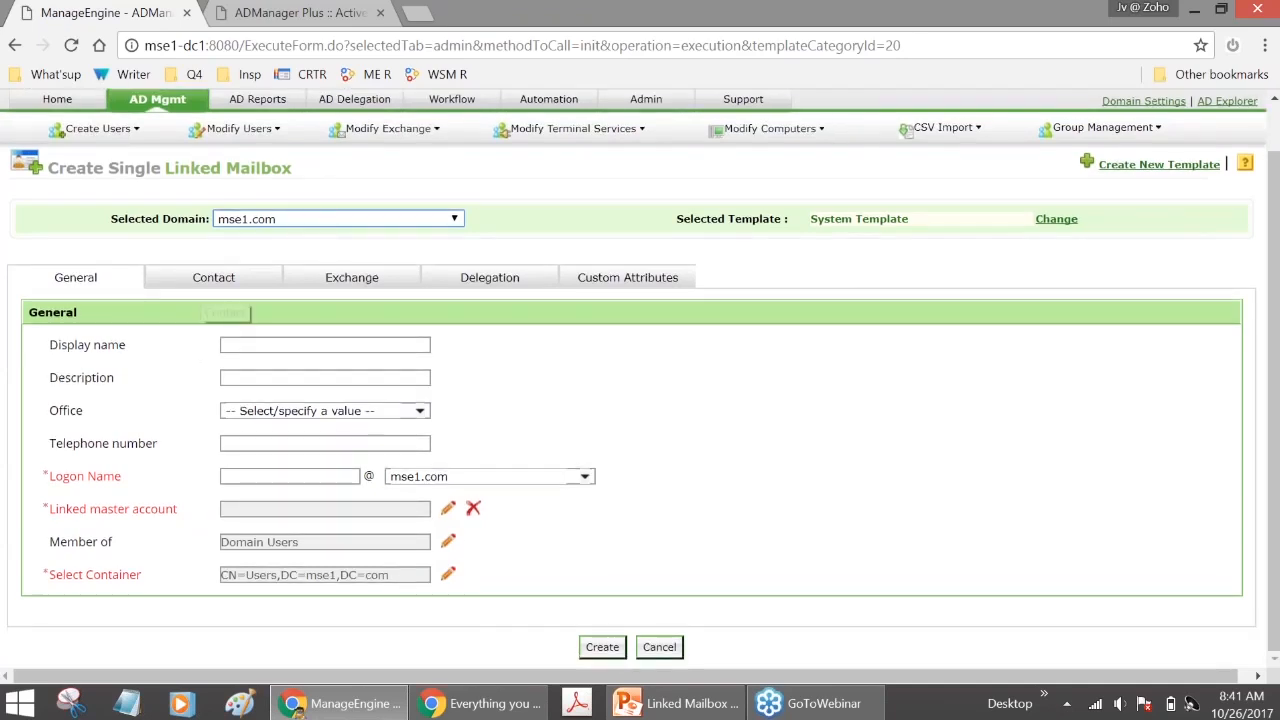
On the Contact tab, set Title to HR Manager and Department to Finance.
{"action": "left_click", "coordinate": [213, 280]}
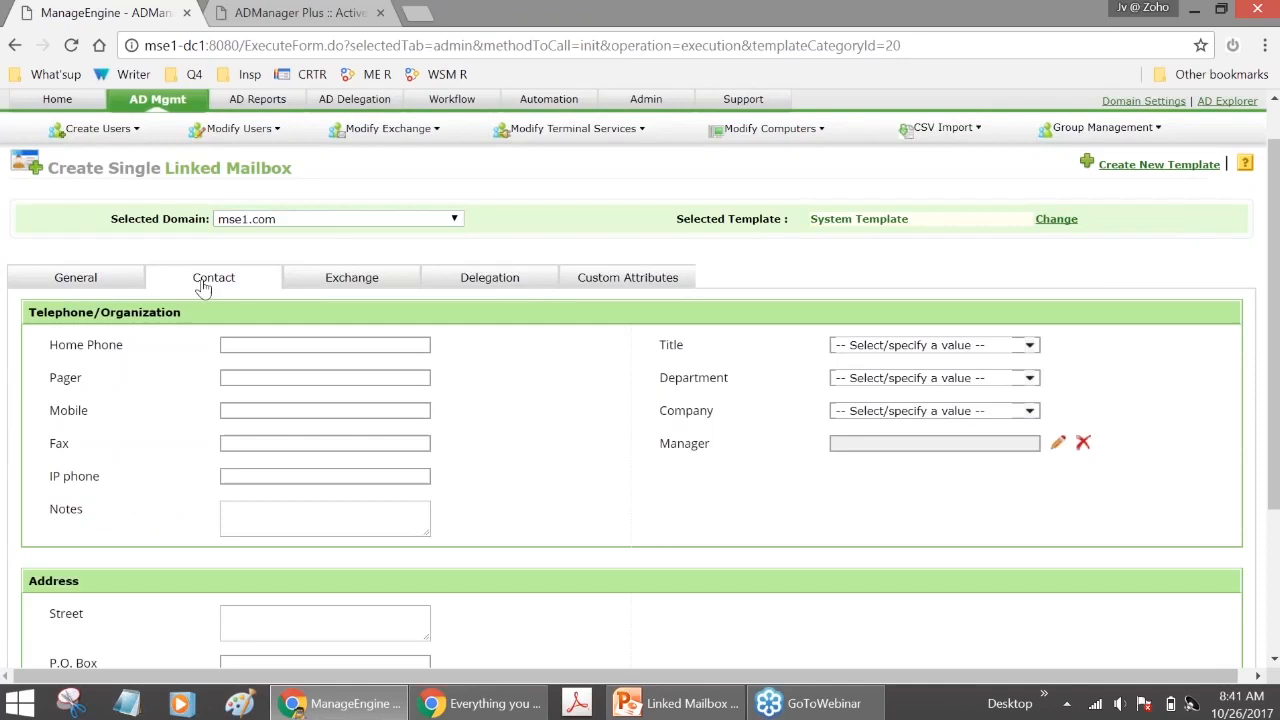
{"action": "scroll", "coordinate": [640, 400], "scroll_direction": "down", "scroll_amount": 3}
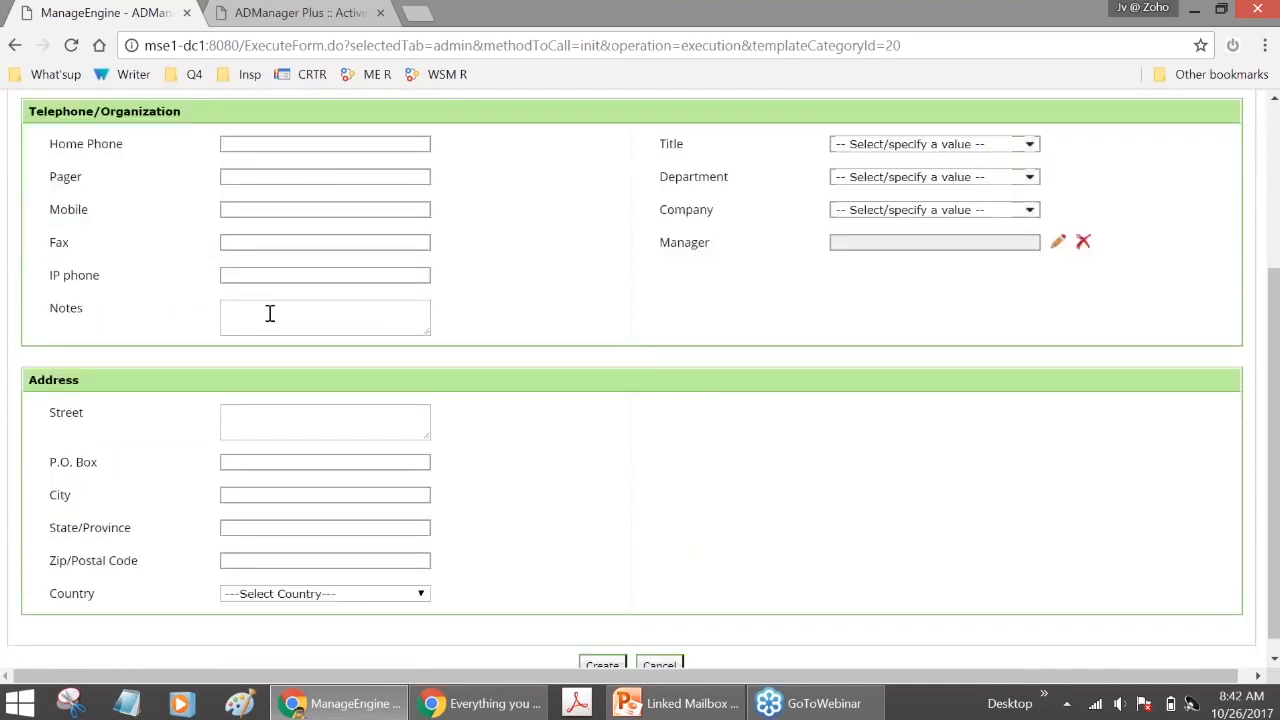
{"action": "scroll", "coordinate": [320, 490], "scroll_direction": "up", "scroll_amount": 2}
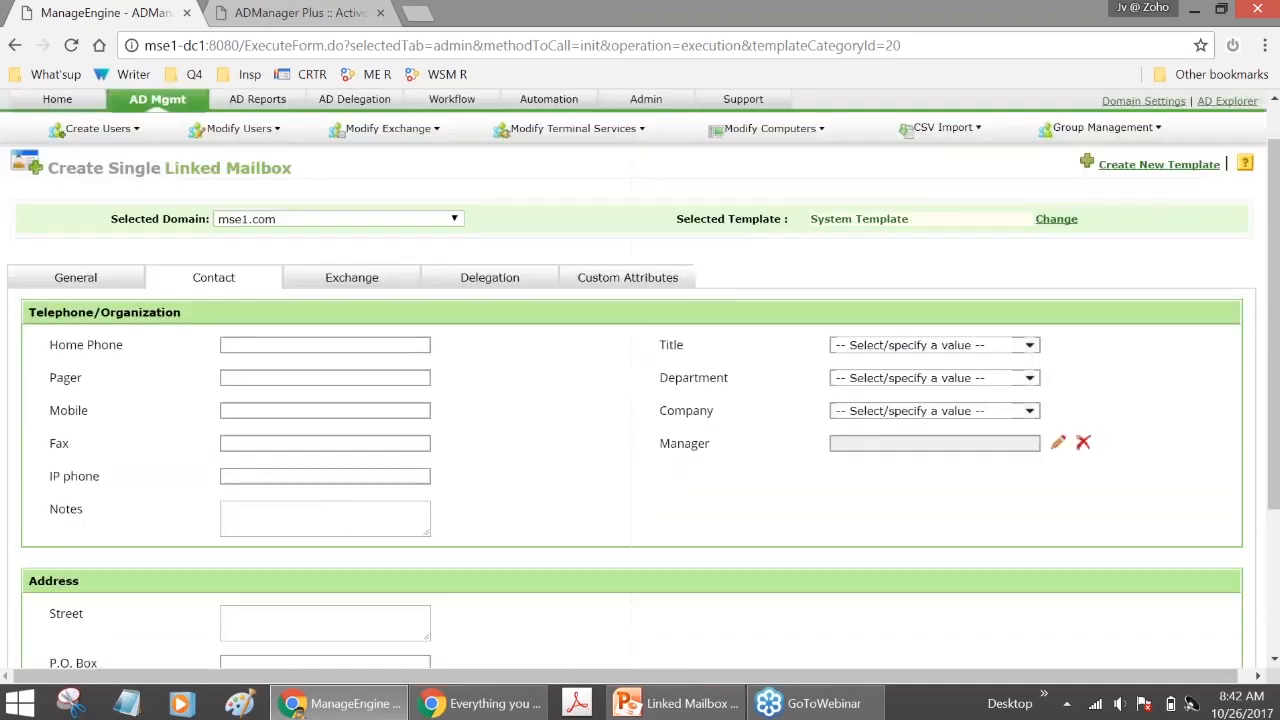
{"action": "scroll", "coordinate": [538, 510], "scroll_direction": "down", "scroll_amount": 1}
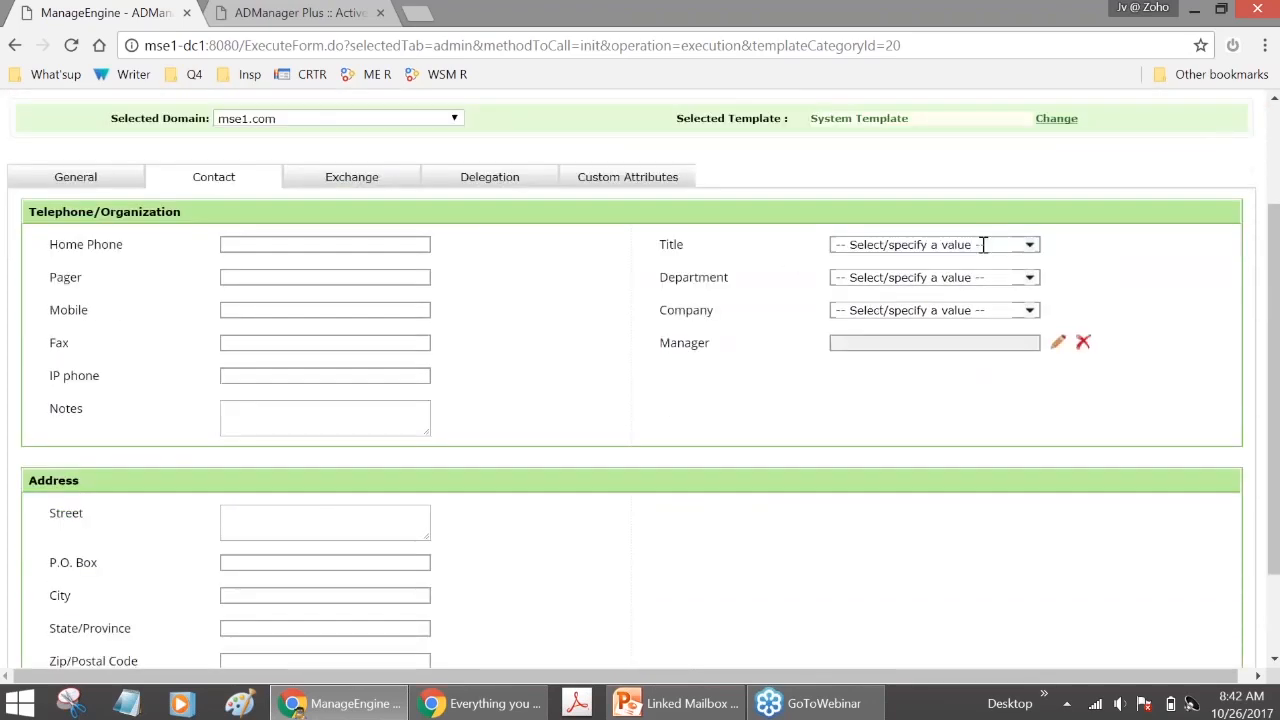
{"action": "left_click", "coordinate": [906, 245]}
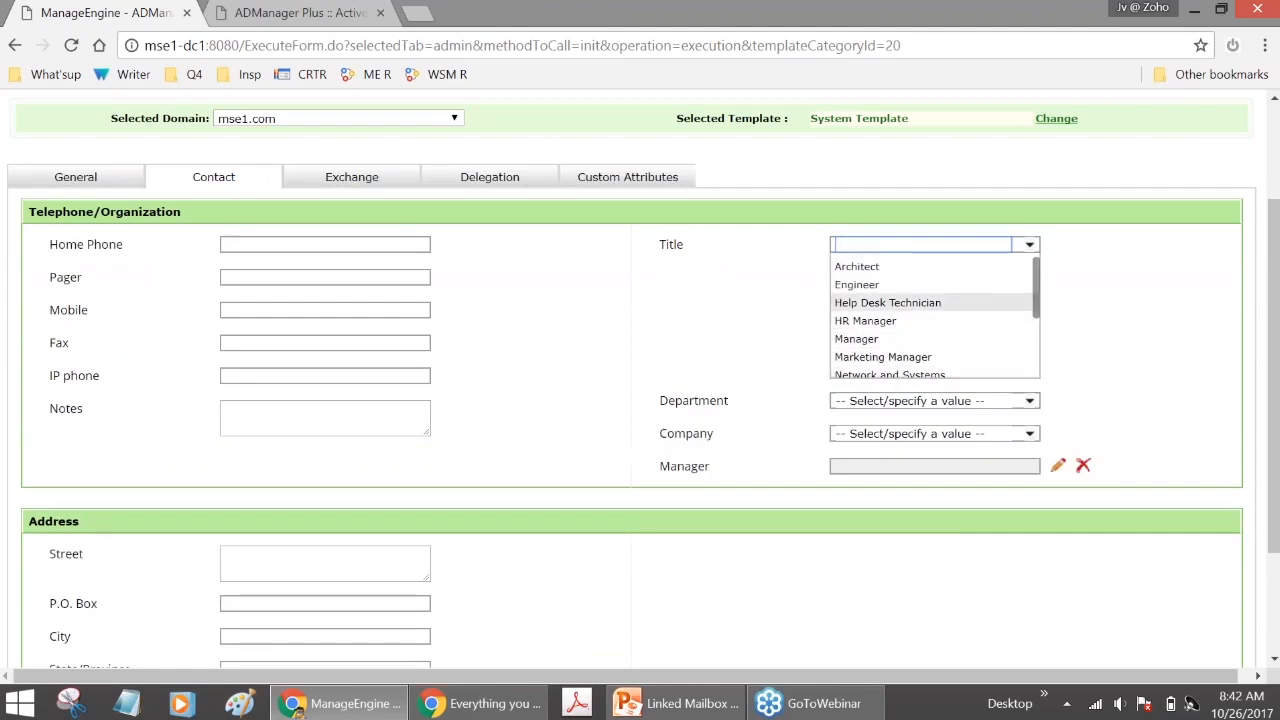
{"action": "scroll", "coordinate": [900, 310], "scroll_direction": "down", "scroll_amount": 1}
{"action": "left_click", "coordinate": [898, 285]}
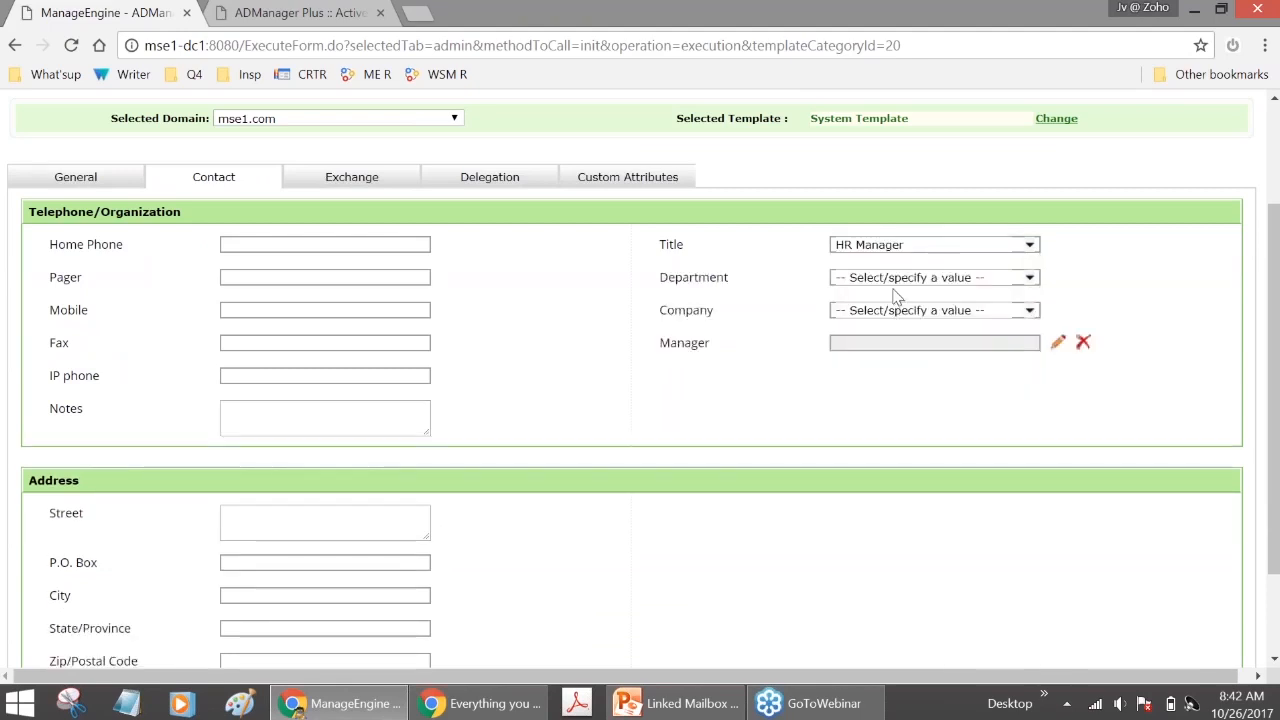
{"action": "left_click", "coordinate": [897, 283]}
{"action": "left_click", "coordinate": [870, 336]}
Open the Exchange settings, then show PowerPoint's Session Agenda slide highlighting fine-grained mailbox delegation.
{"action": "left_click", "coordinate": [369, 181]}
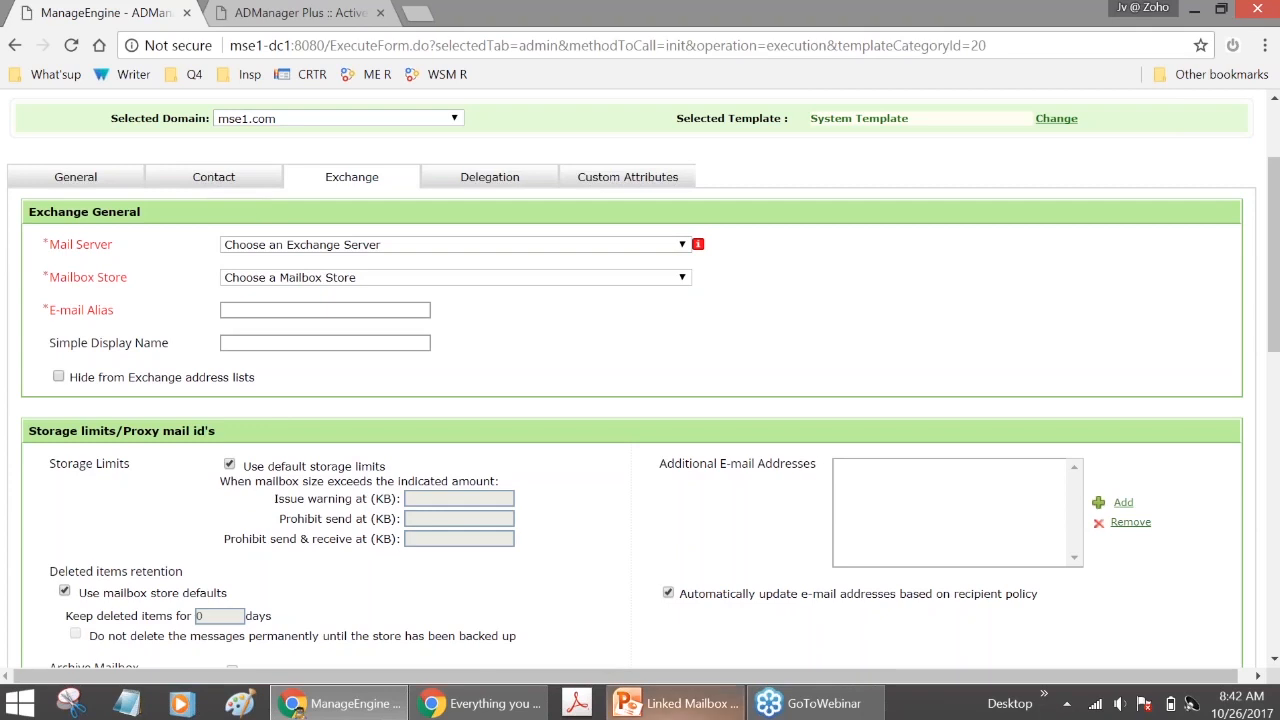
{"action": "left_click", "coordinate": [665, 703]}
{"action": "left_click", "coordinate": [98, 242]}
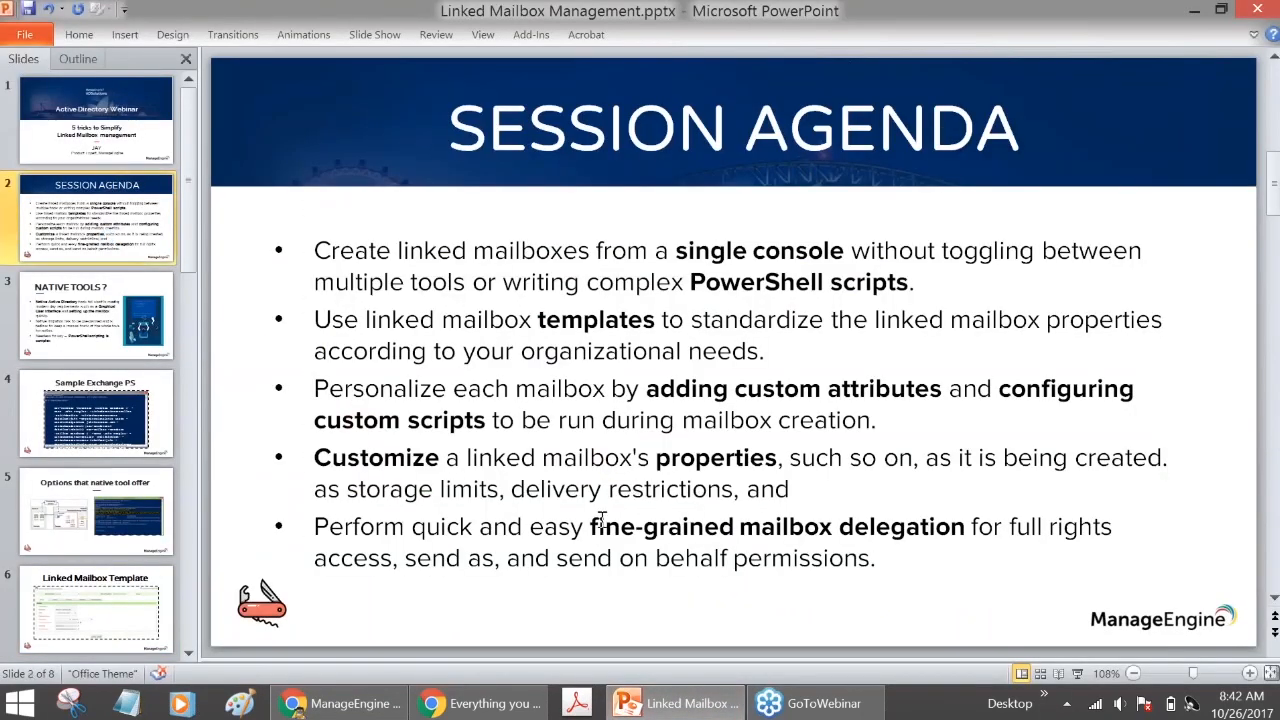
{"action": "left_click_drag", "start_coordinate": [591, 527], "coordinate": [965, 531]}
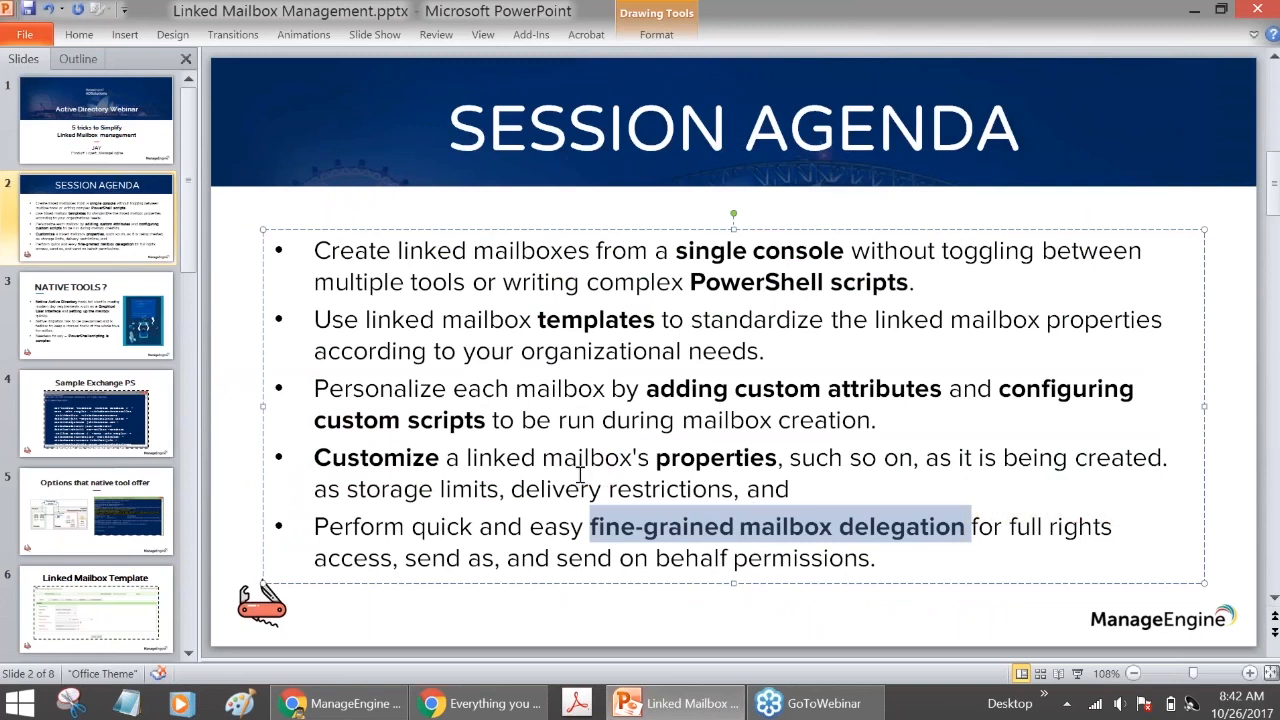
Highlight the agenda points on customizing mailbox properties and custom attributes, then minimise PowerPoint.
{"action": "left_click", "coordinate": [334, 457]}
{"action": "left_click_drag", "start_coordinate": [343, 456], "coordinate": [778, 460]}
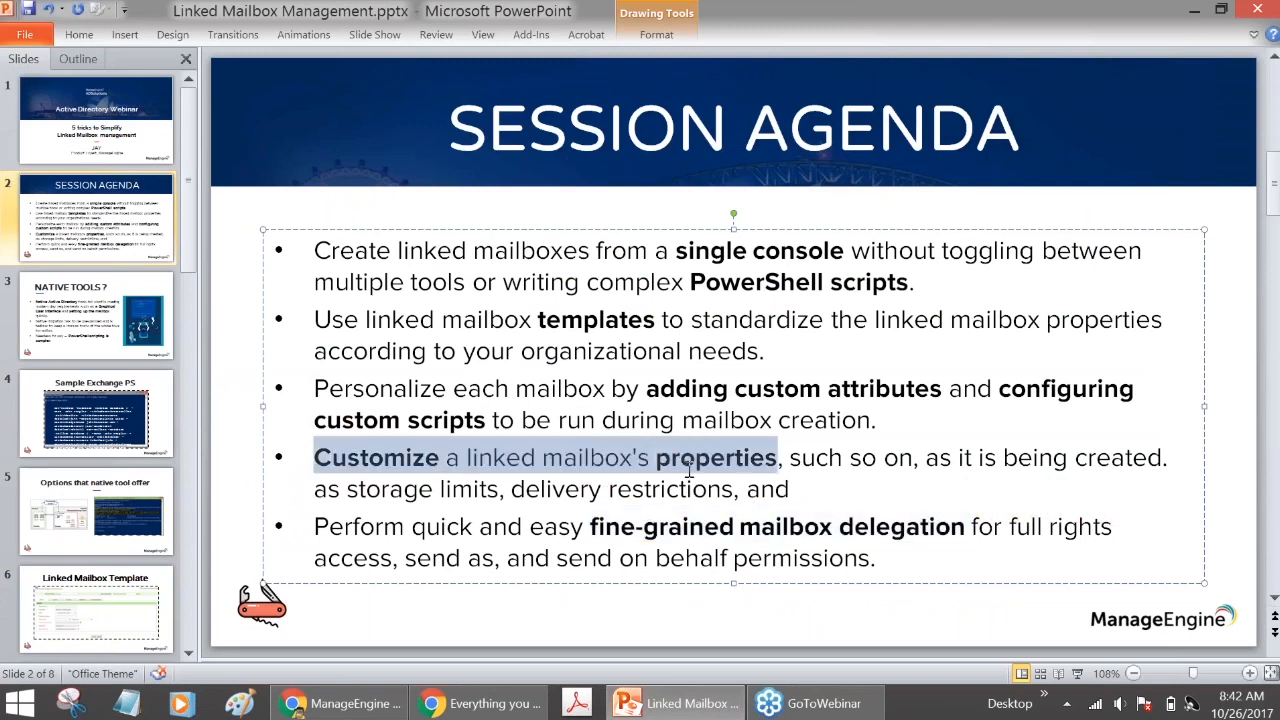
{"action": "left_click_drag", "start_coordinate": [666, 388], "coordinate": [682, 420]}
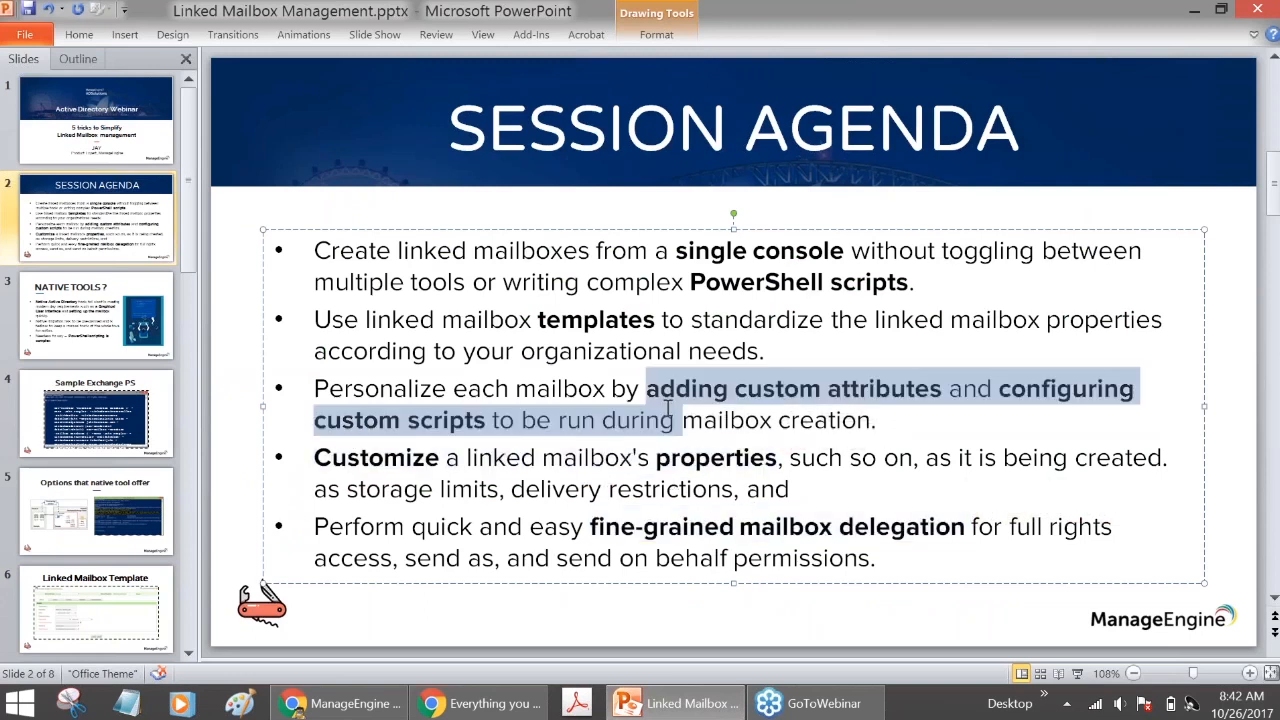
{"action": "left_click", "coordinate": [680, 703]}
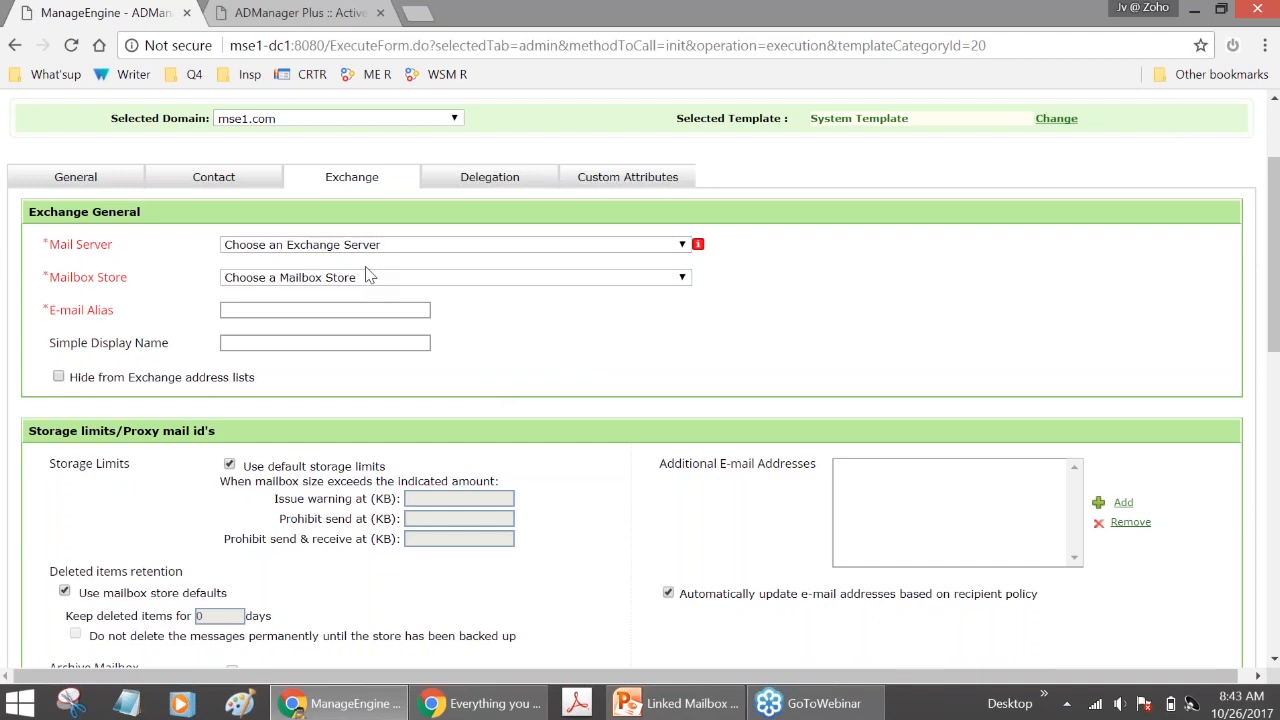
{"action": "left_click", "coordinate": [331, 246]}
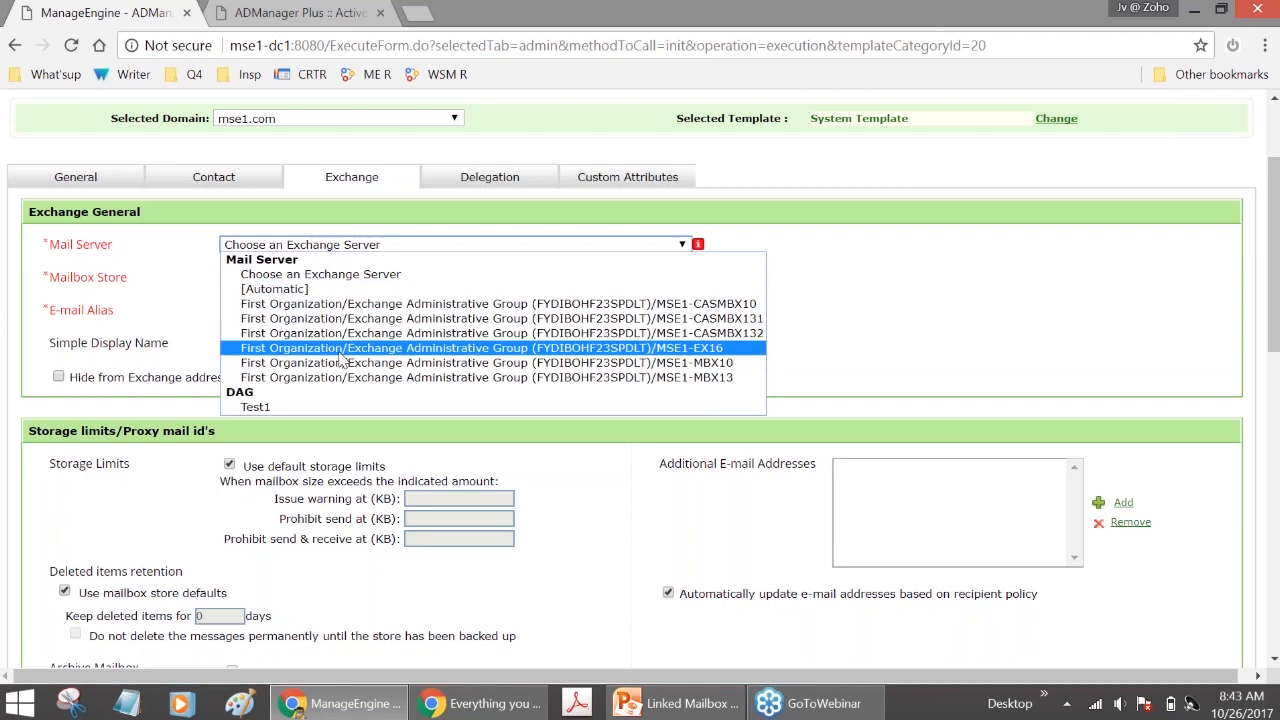
{"action": "left_click", "coordinate": [336, 308]}
{"action": "left_click", "coordinate": [346, 279]}
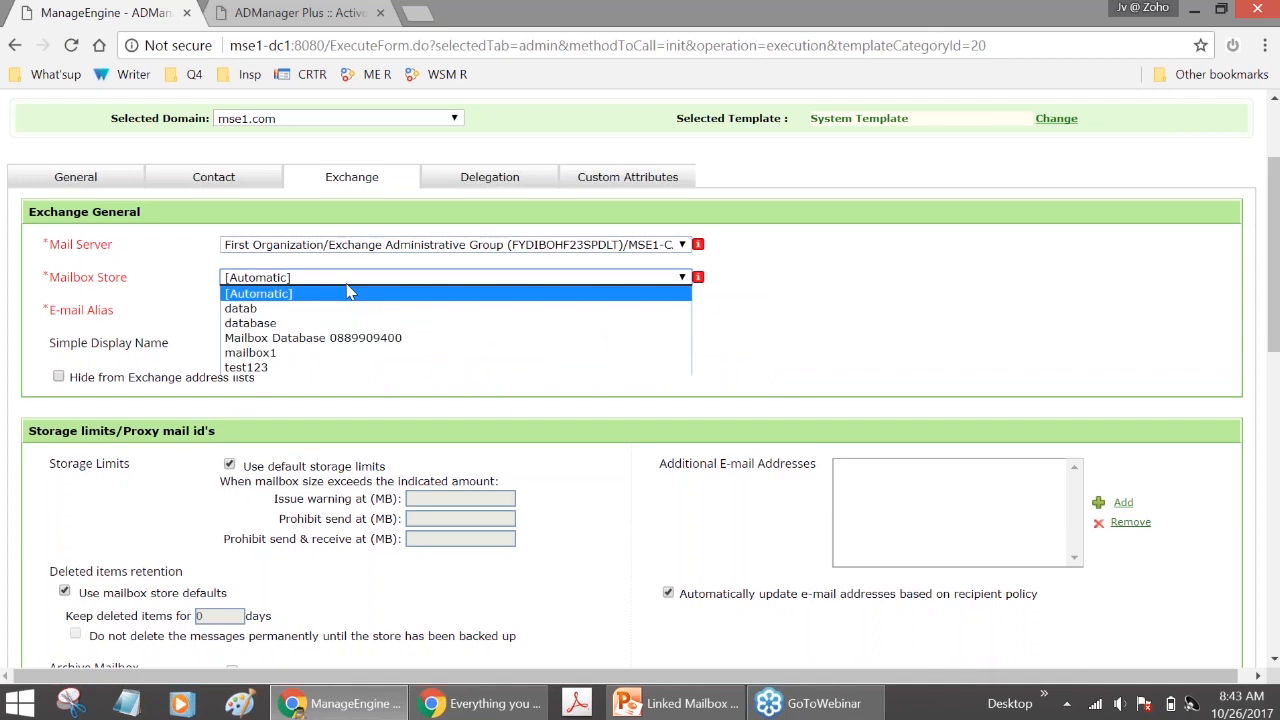
{"action": "left_click", "coordinate": [345, 340]}
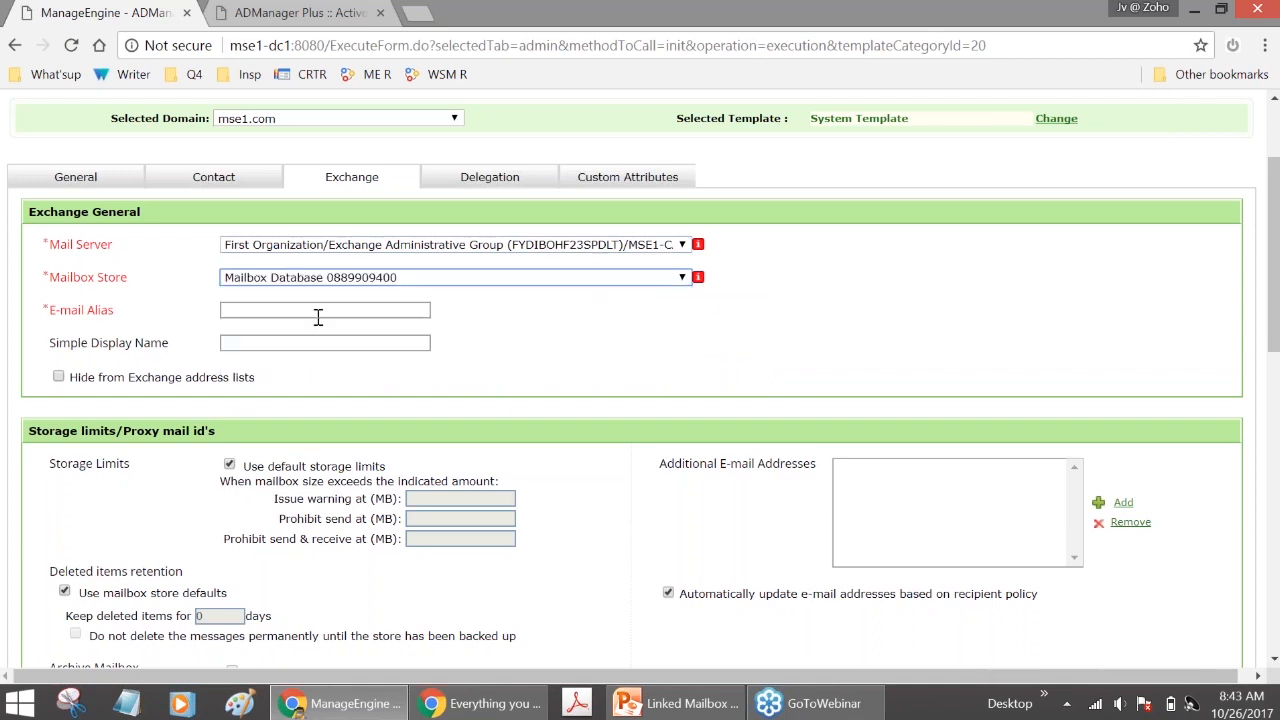
{"action": "left_click", "coordinate": [338, 309]}
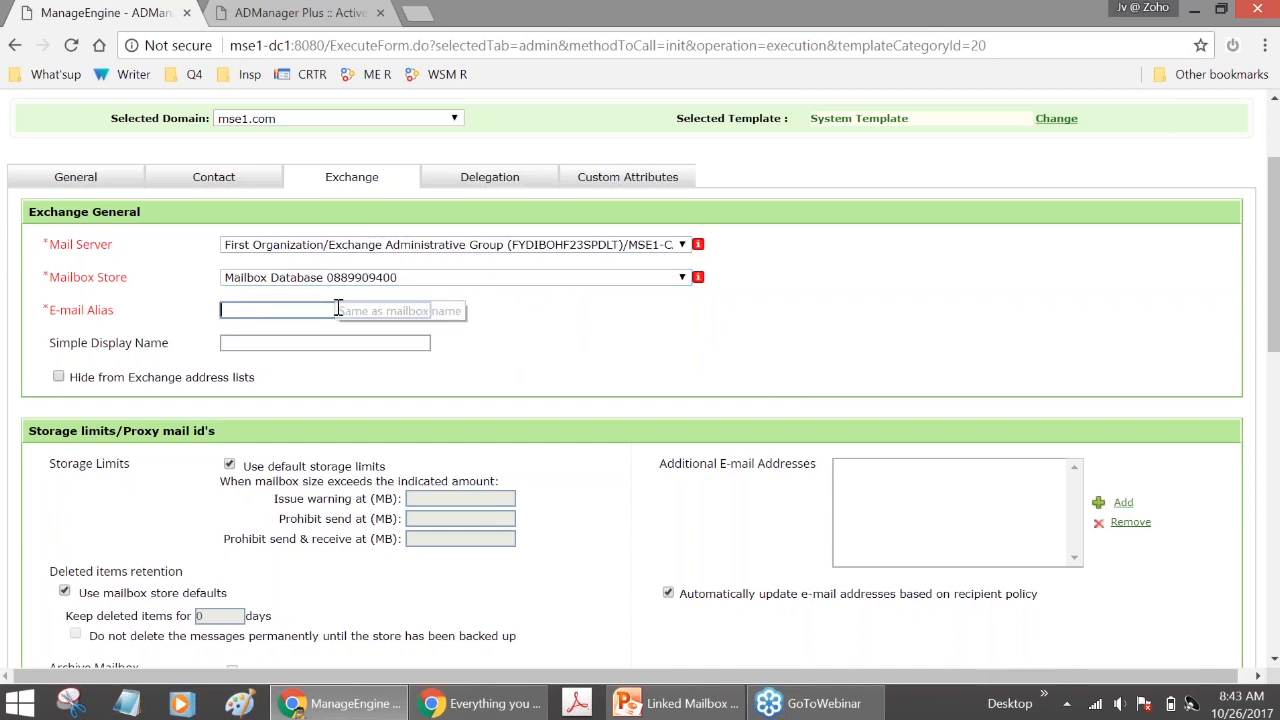
Scroll through the Exchange settings and bring up the alternative mailbox templates.
{"action": "scroll", "coordinate": [339, 305], "scroll_direction": "up", "scroll_amount": 2}
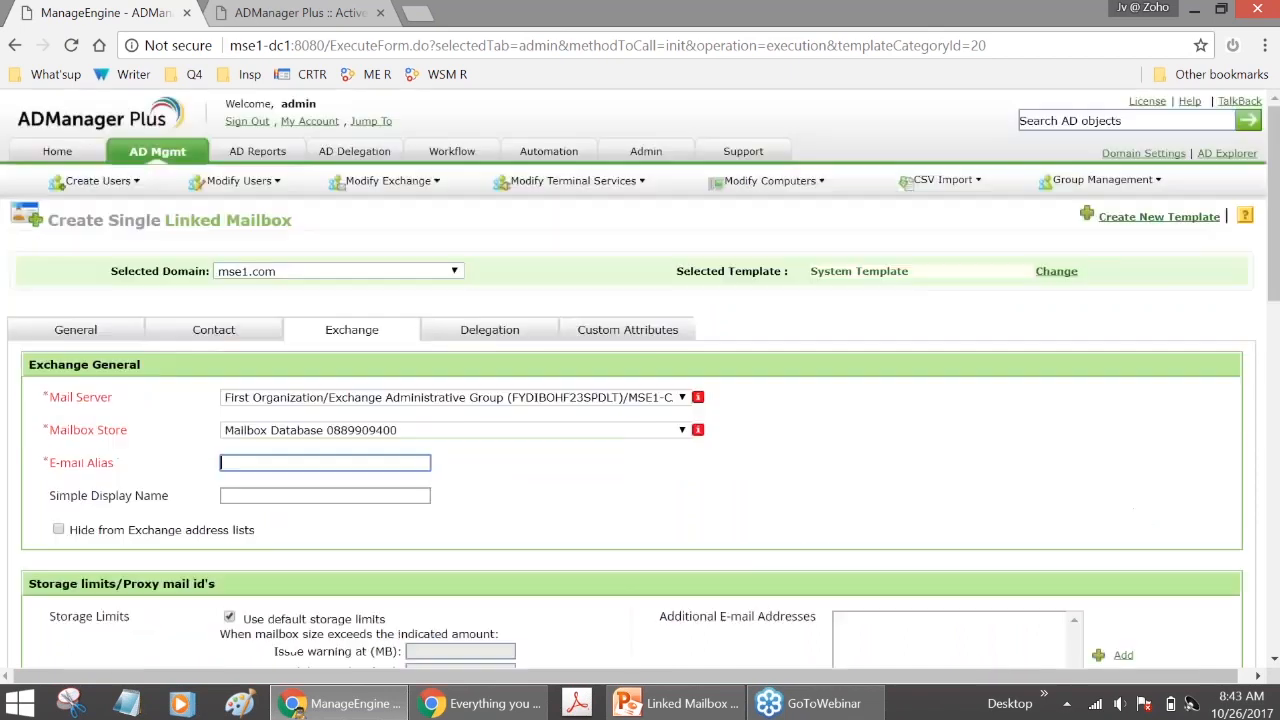
{"action": "left_click_drag", "start_coordinate": [56, 221], "coordinate": [296, 226]}
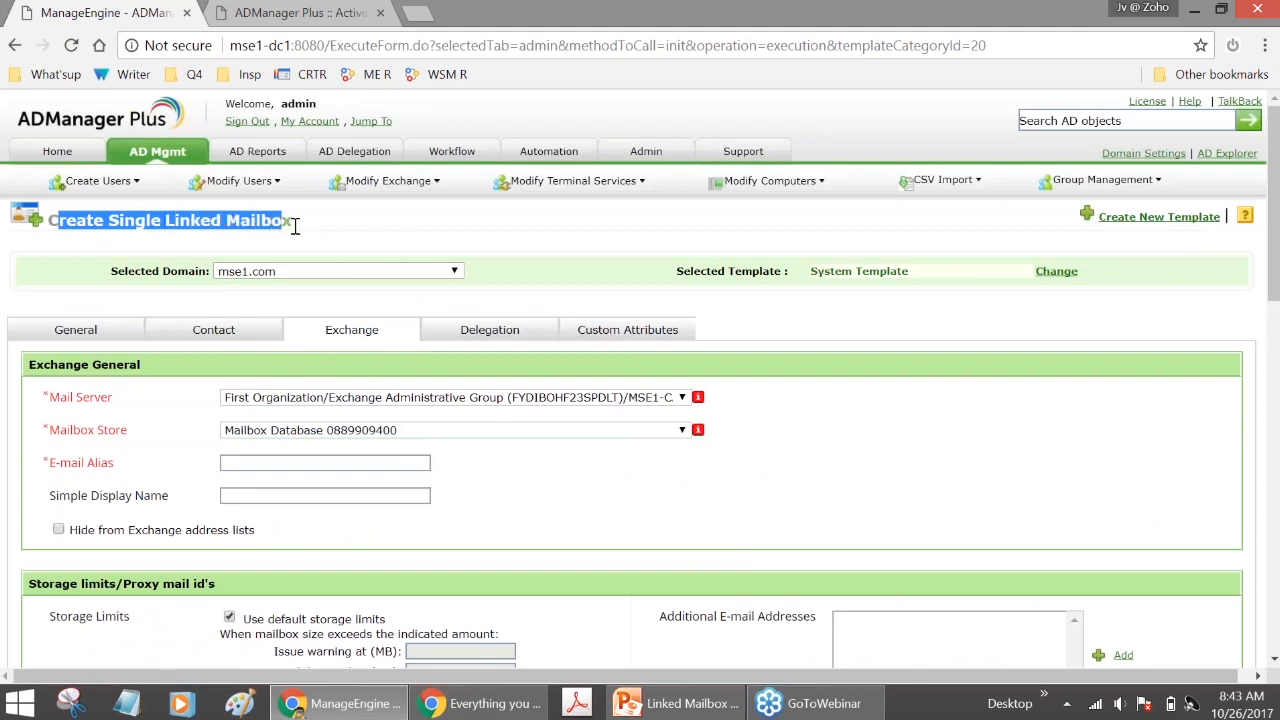
{"action": "left_click", "coordinate": [312, 246]}
{"action": "scroll", "coordinate": [340, 390], "scroll_direction": "down", "scroll_amount": 1}
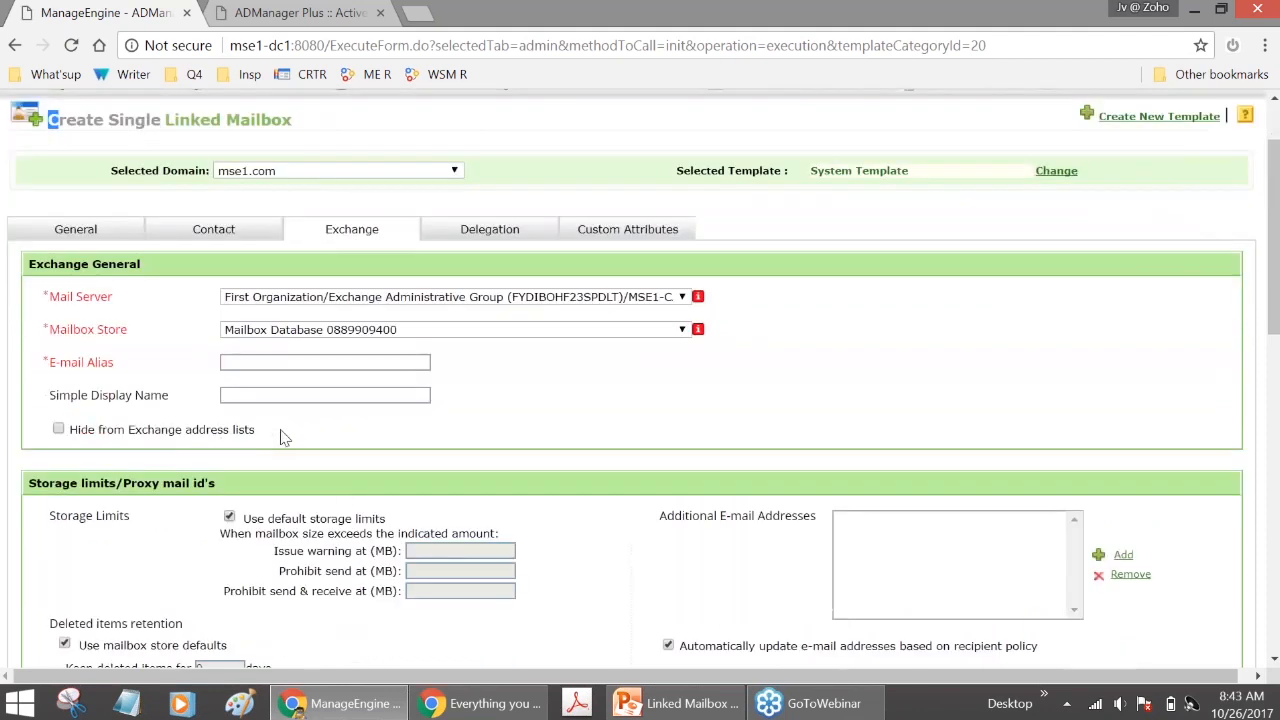
{"action": "scroll", "coordinate": [354, 543], "scroll_direction": "down", "scroll_amount": 1}
{"action": "scroll", "coordinate": [360, 551], "scroll_direction": "down", "scroll_amount": 2}
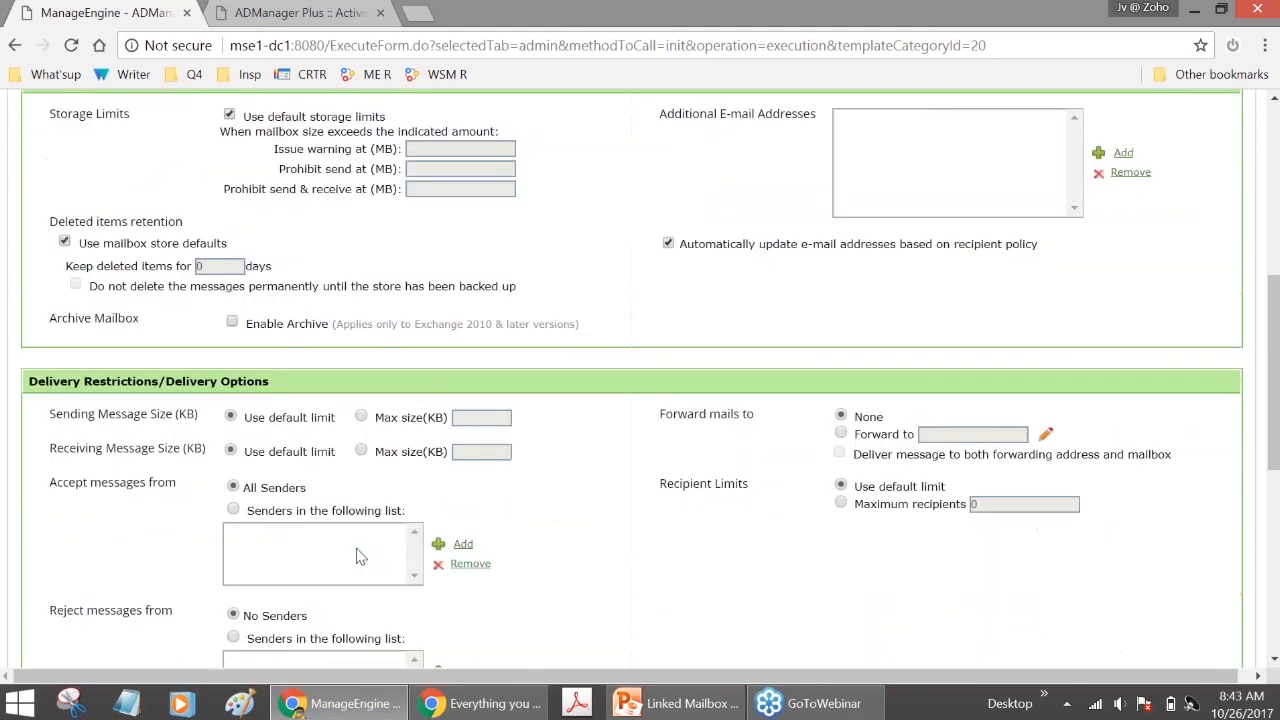
{"action": "scroll", "coordinate": [360, 551], "scroll_direction": "down", "scroll_amount": 1}
{"action": "scroll", "coordinate": [360, 551], "scroll_direction": "down", "scroll_amount": 1}
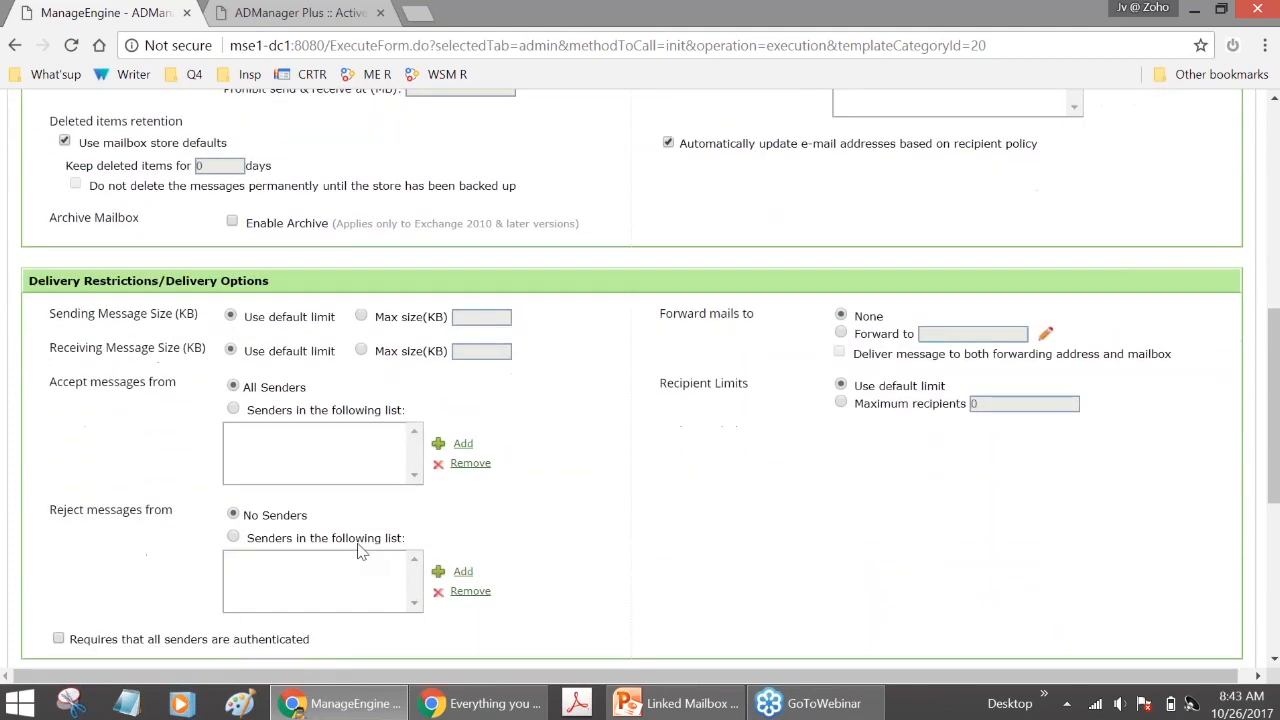
{"action": "scroll", "coordinate": [357, 556], "scroll_direction": "up", "scroll_amount": 5}
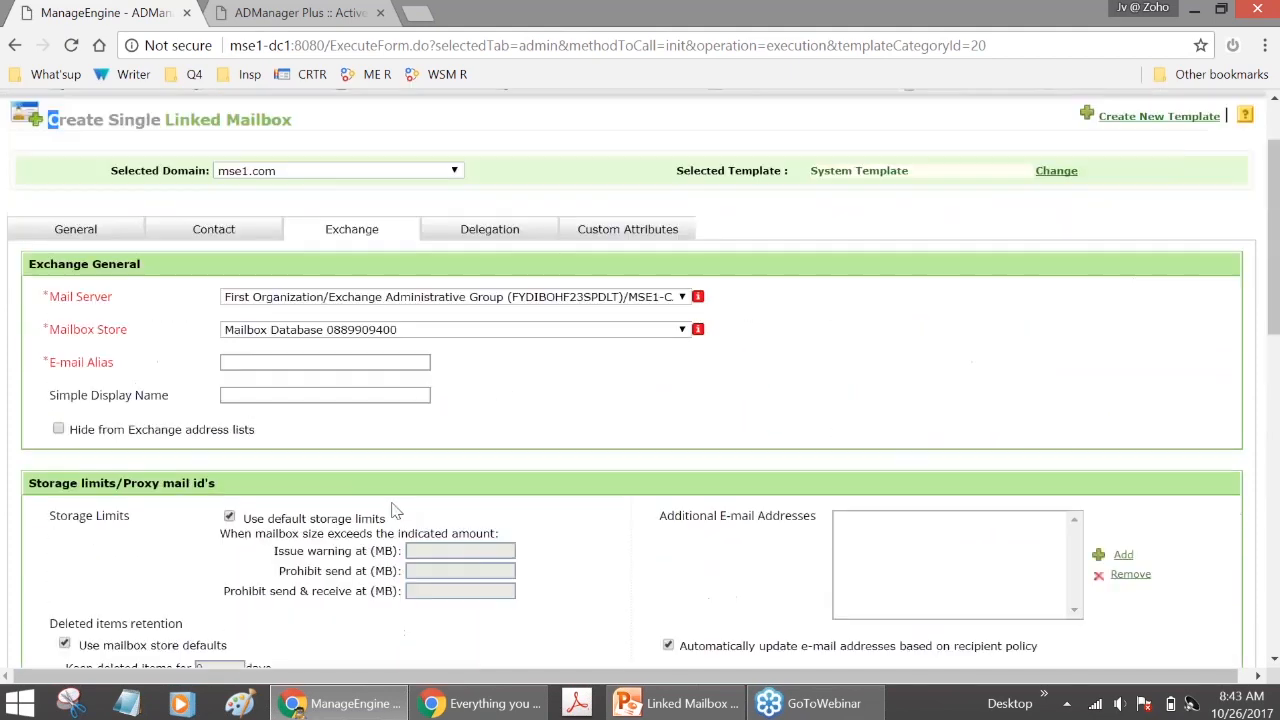
{"action": "left_click", "coordinate": [1061, 184]}
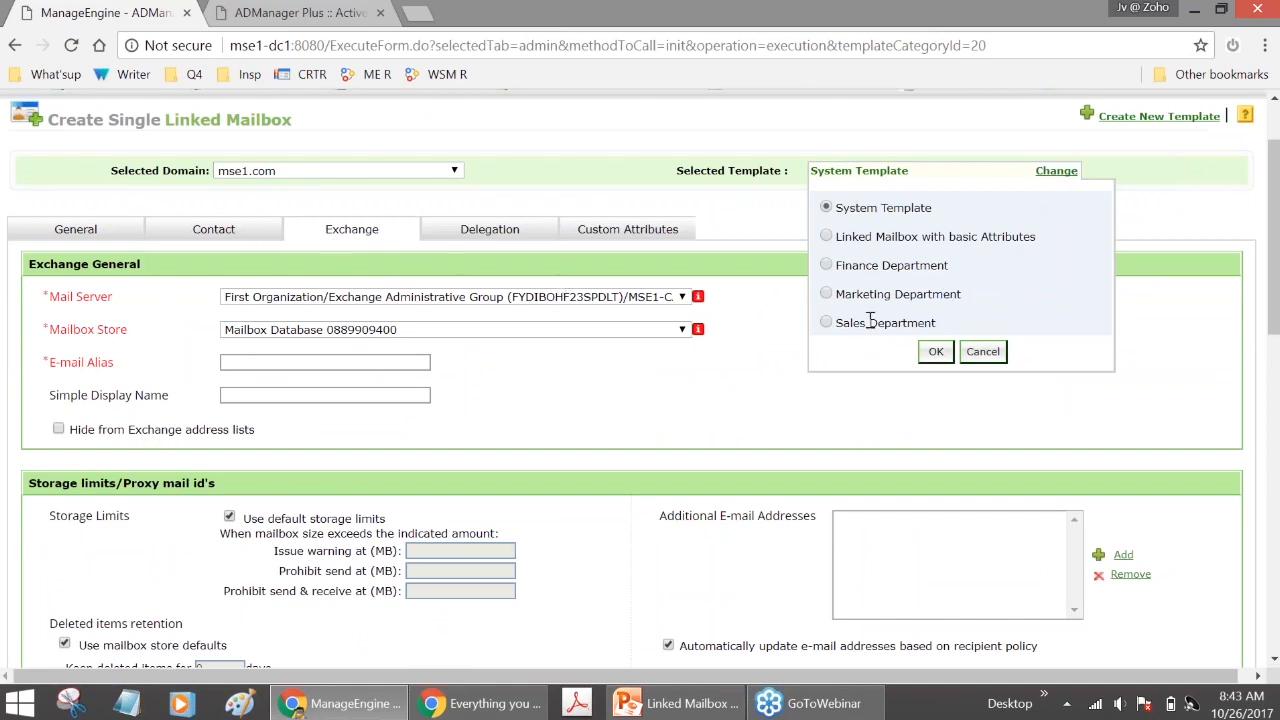
Select and apply the Marketing Department template.
{"action": "scroll", "coordinate": [866, 320], "scroll_direction": "up", "scroll_amount": 2}
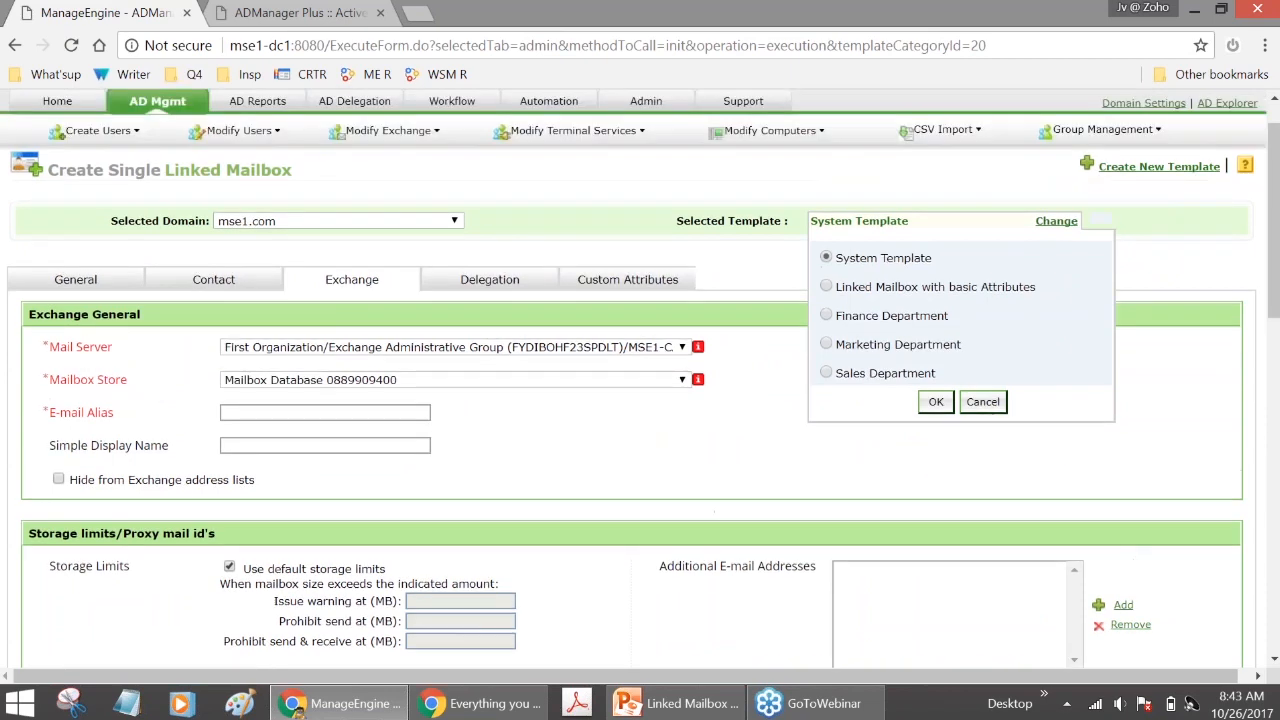
{"action": "left_click", "coordinate": [827, 396]}
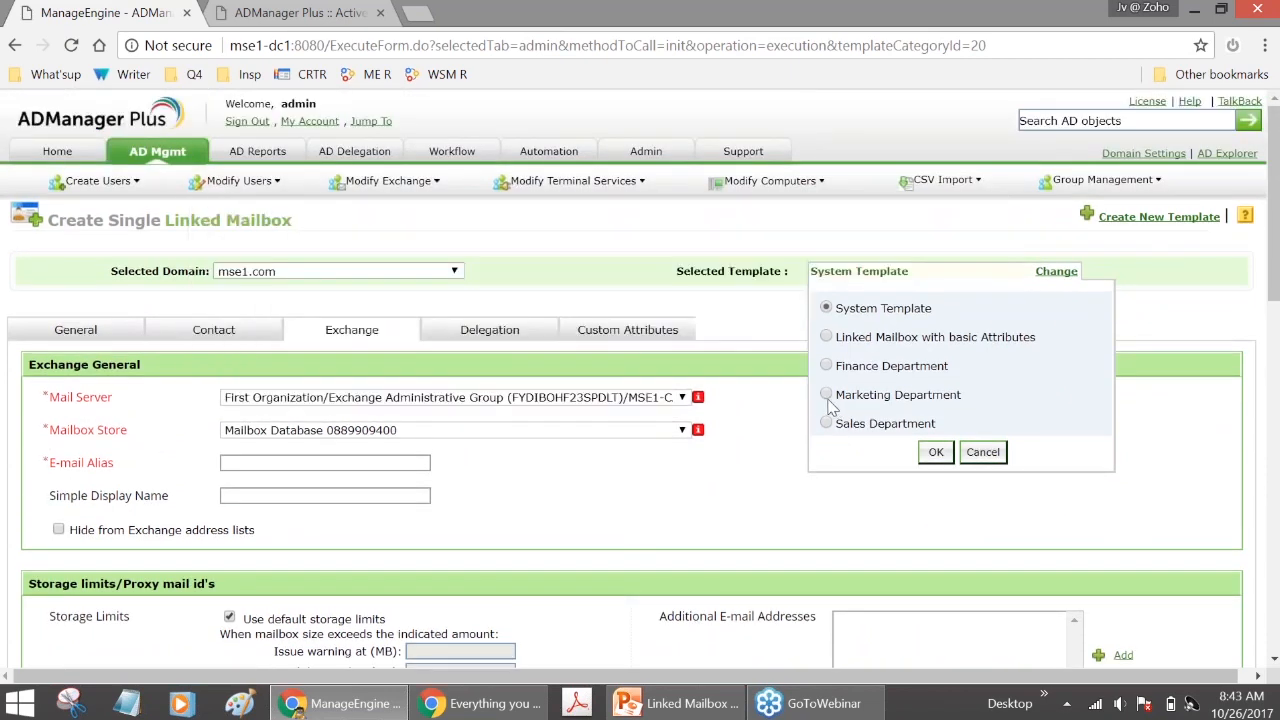
{"action": "left_click_drag", "start_coordinate": [837, 395], "coordinate": [963, 398]}
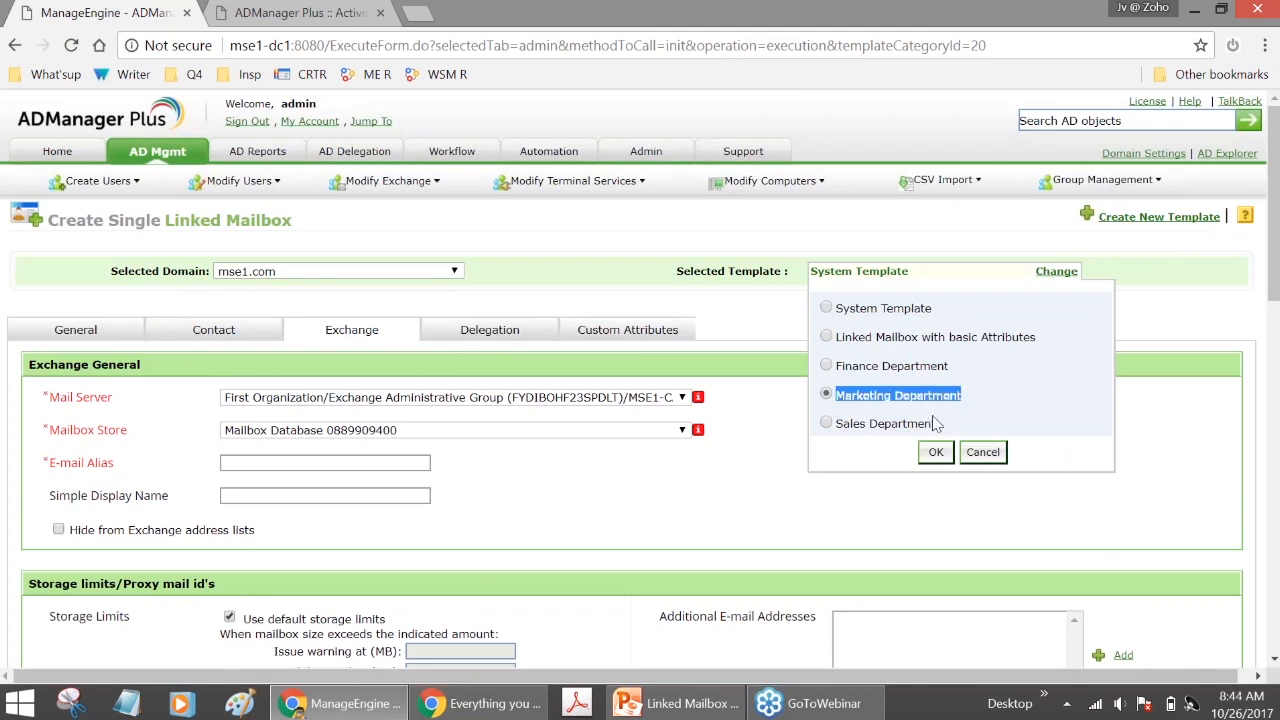
{"action": "left_click", "coordinate": [935, 451]}
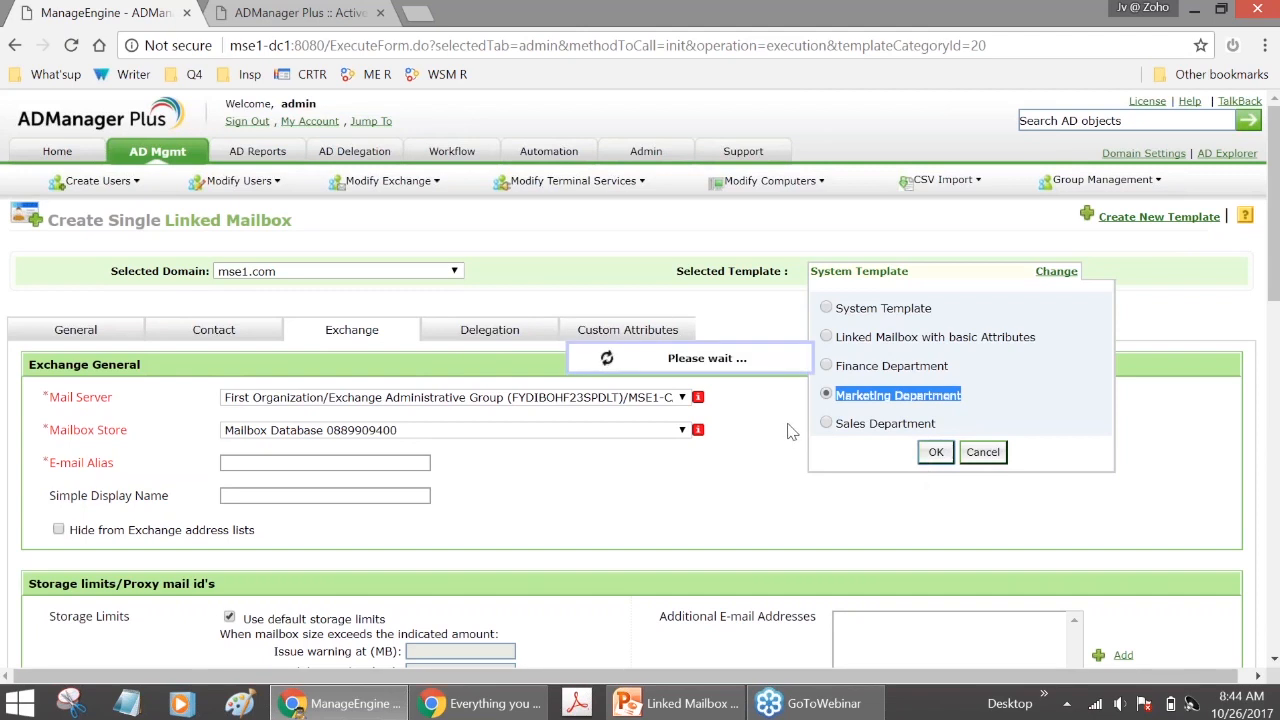
Review the prefilled description 'Mailbox for marketing staff' and the template's contact details.
{"action": "scroll", "coordinate": [786, 431], "scroll_direction": "down", "scroll_amount": 1}
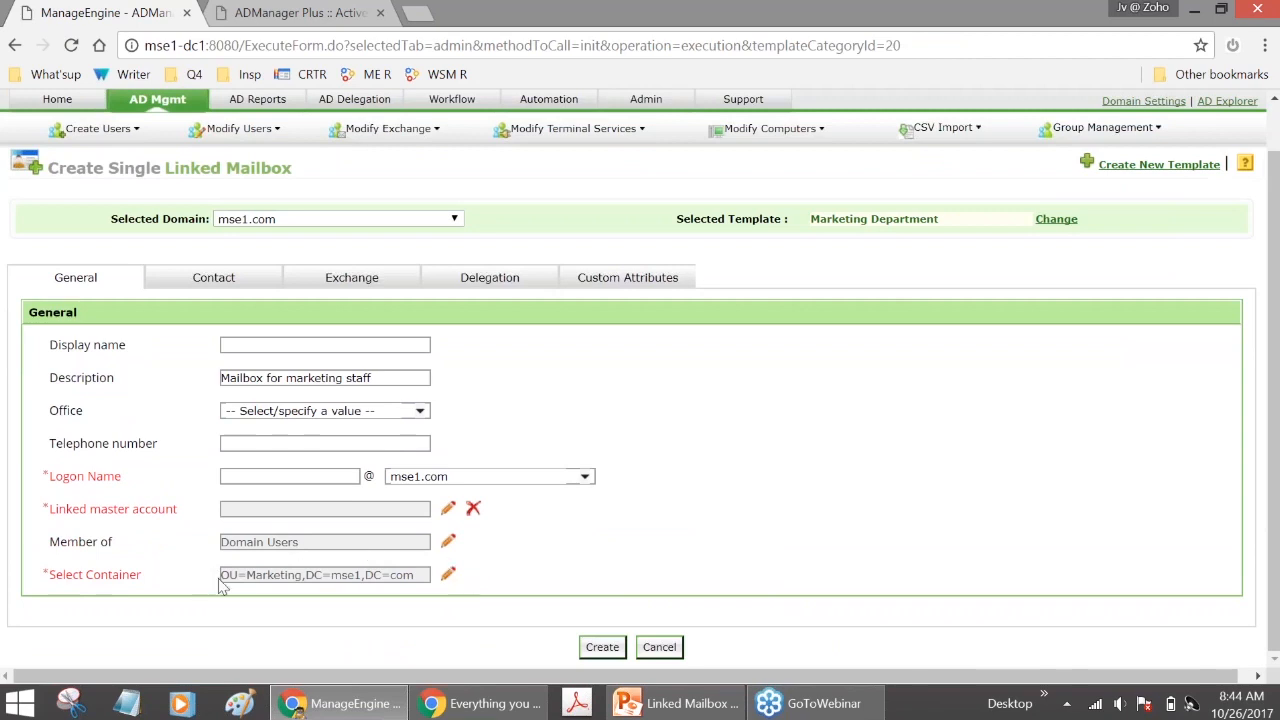
{"action": "left_click_drag", "start_coordinate": [221, 377], "coordinate": [381, 397]}
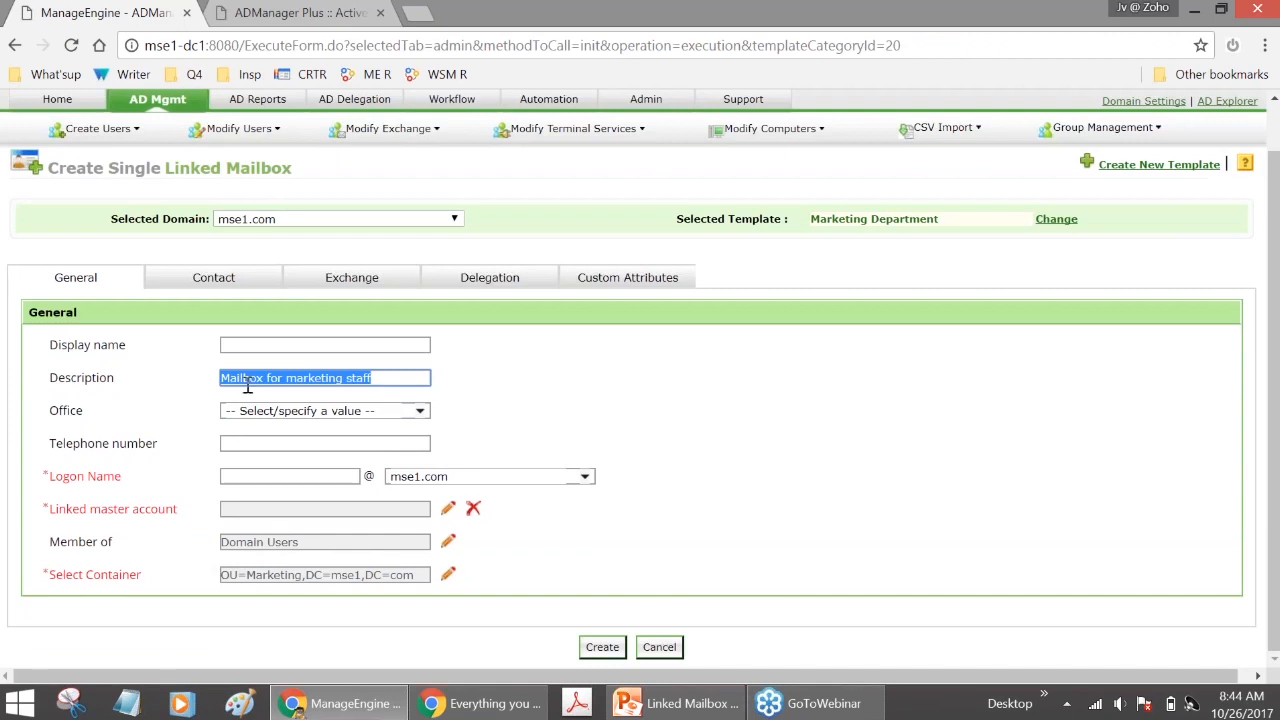
{"action": "left_click", "coordinate": [224, 285]}
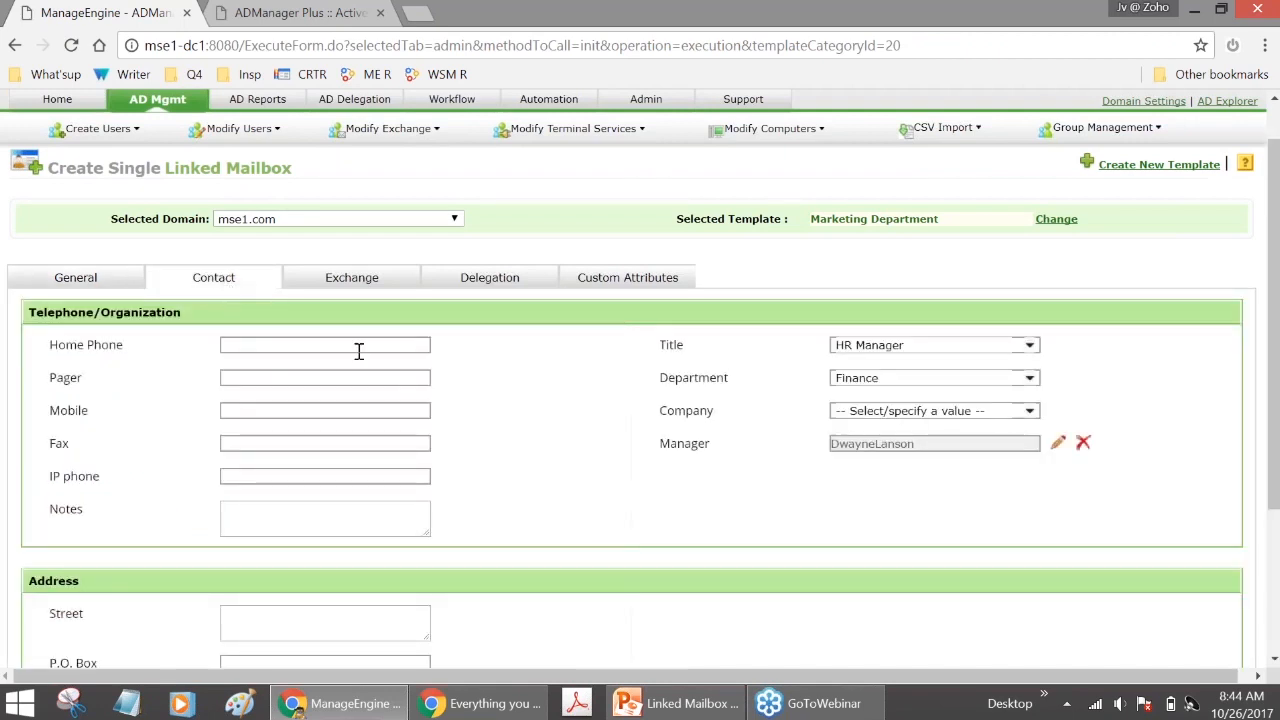
{"action": "scroll", "coordinate": [357, 351], "scroll_direction": "down", "scroll_amount": 3}
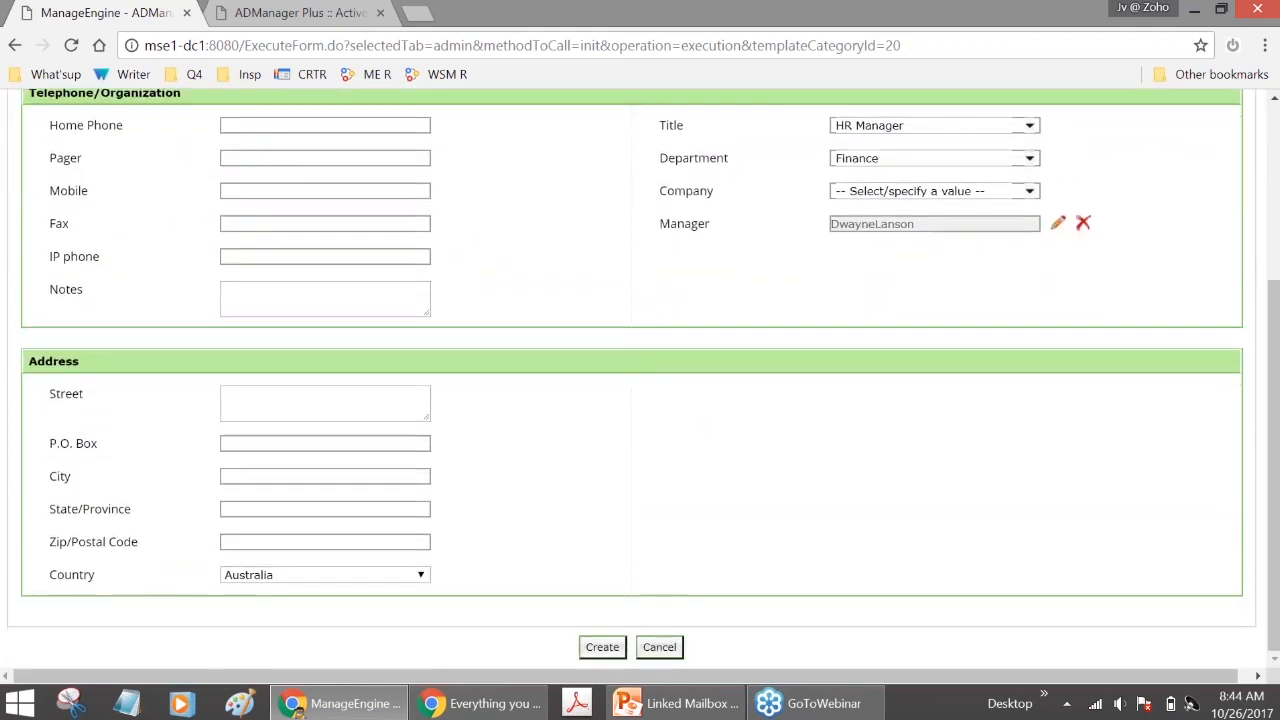
{"action": "scroll", "coordinate": [360, 357], "scroll_direction": "up", "scroll_amount": 4}
{"action": "left_click", "coordinate": [330, 330]}
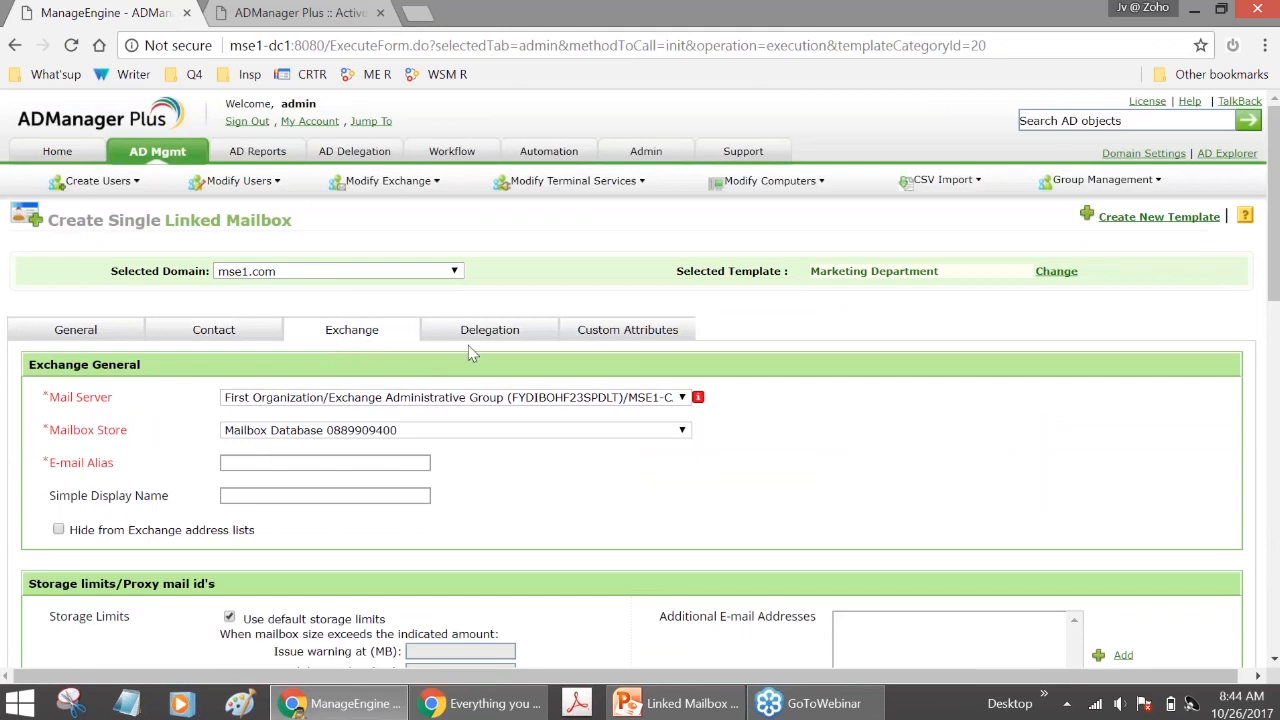
{"action": "scroll", "coordinate": [300, 390], "scroll_direction": "down", "scroll_amount": 1}
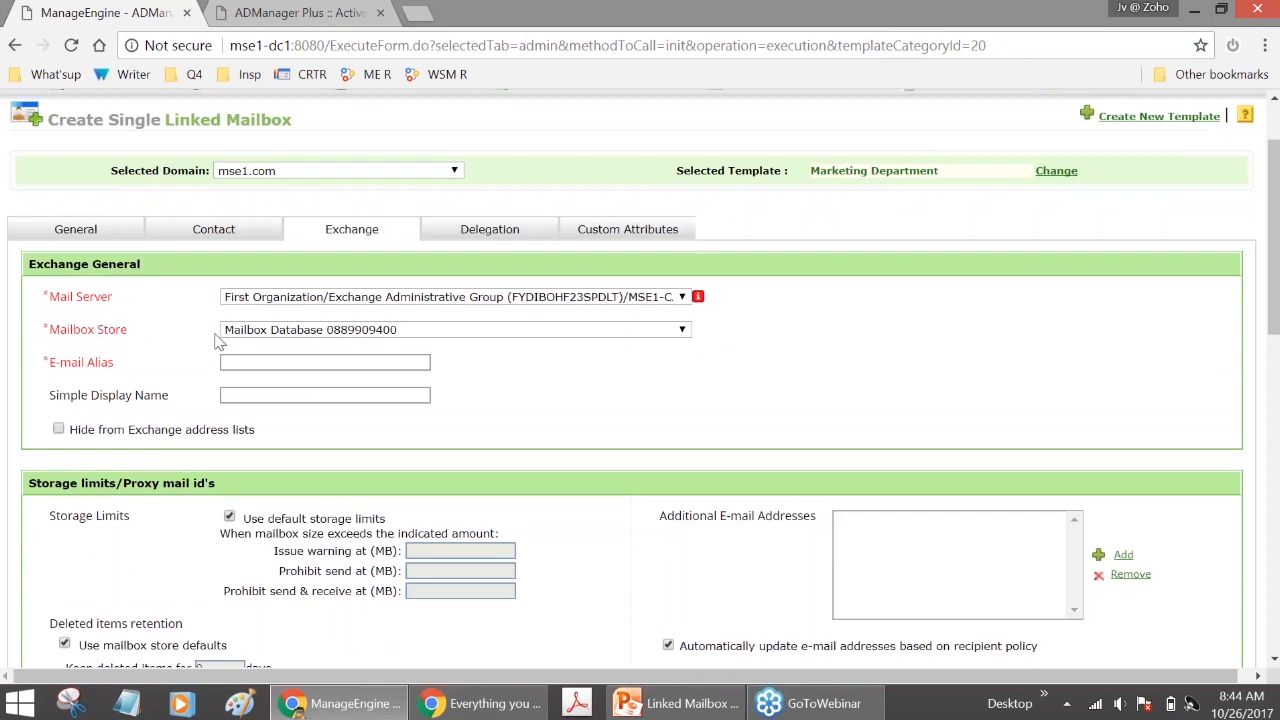
{"action": "scroll", "coordinate": [530, 342], "scroll_direction": "down", "scroll_amount": 1}
{"action": "scroll", "coordinate": [530, 350], "scroll_direction": "down", "scroll_amount": 2}
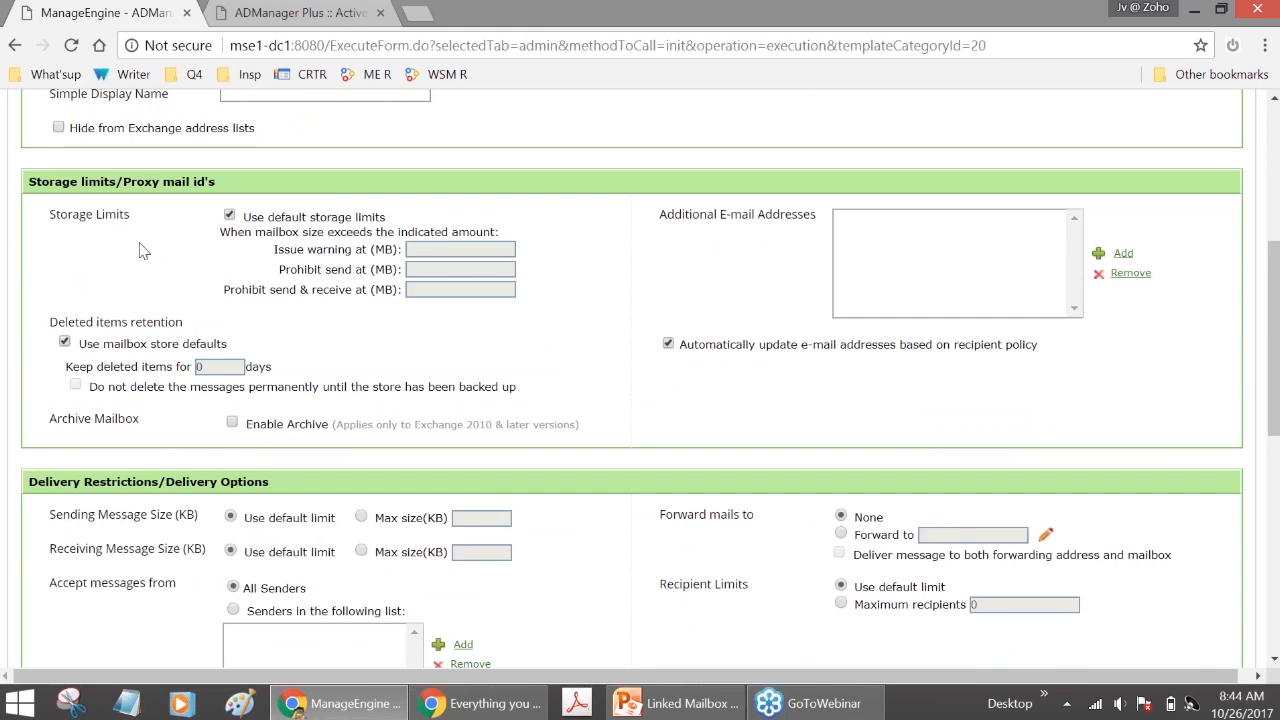
{"action": "left_click_drag", "start_coordinate": [29, 182], "coordinate": [215, 182]}
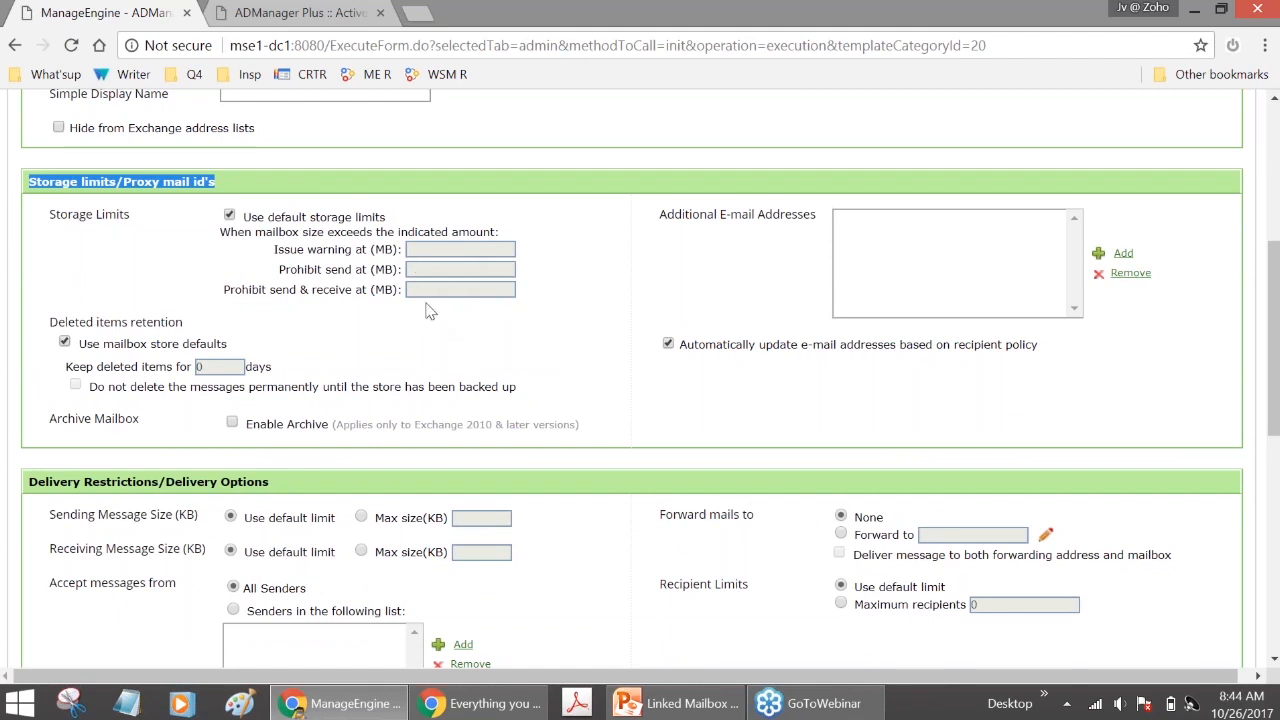
{"action": "scroll", "coordinate": [428, 313], "scroll_direction": "down", "scroll_amount": 1}
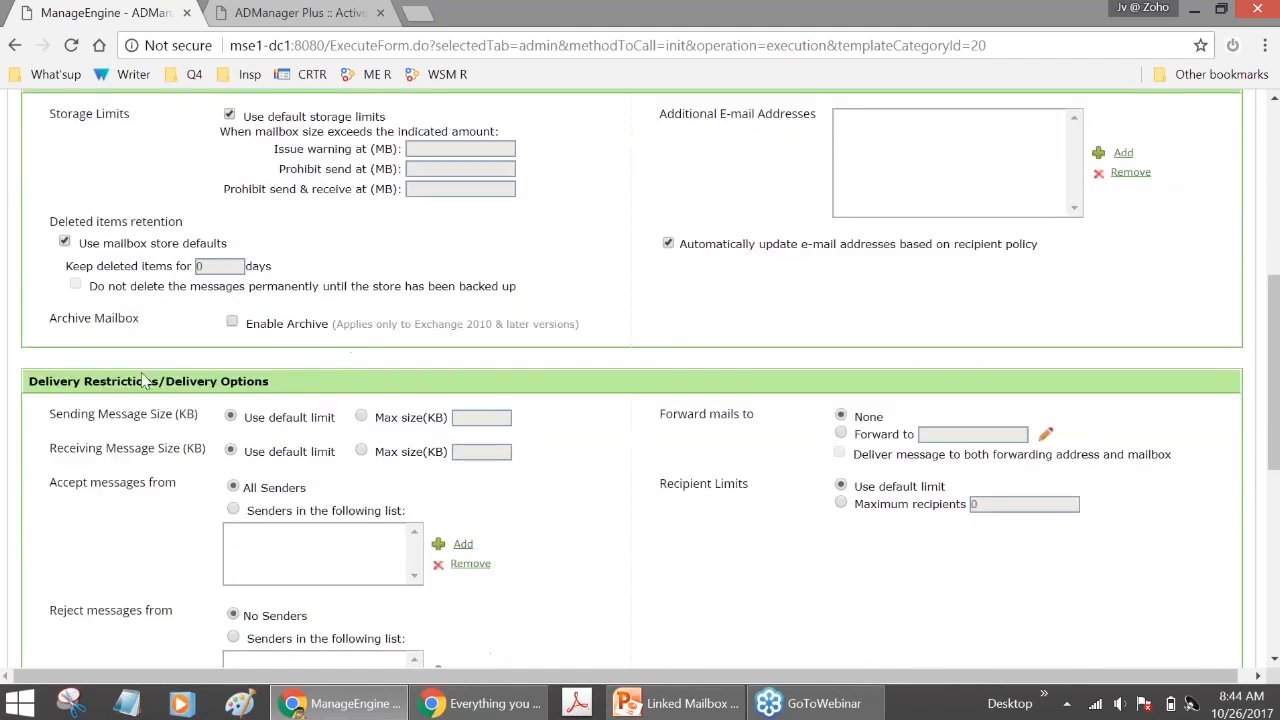
{"action": "left_click_drag", "start_coordinate": [29, 386], "coordinate": [160, 384]}
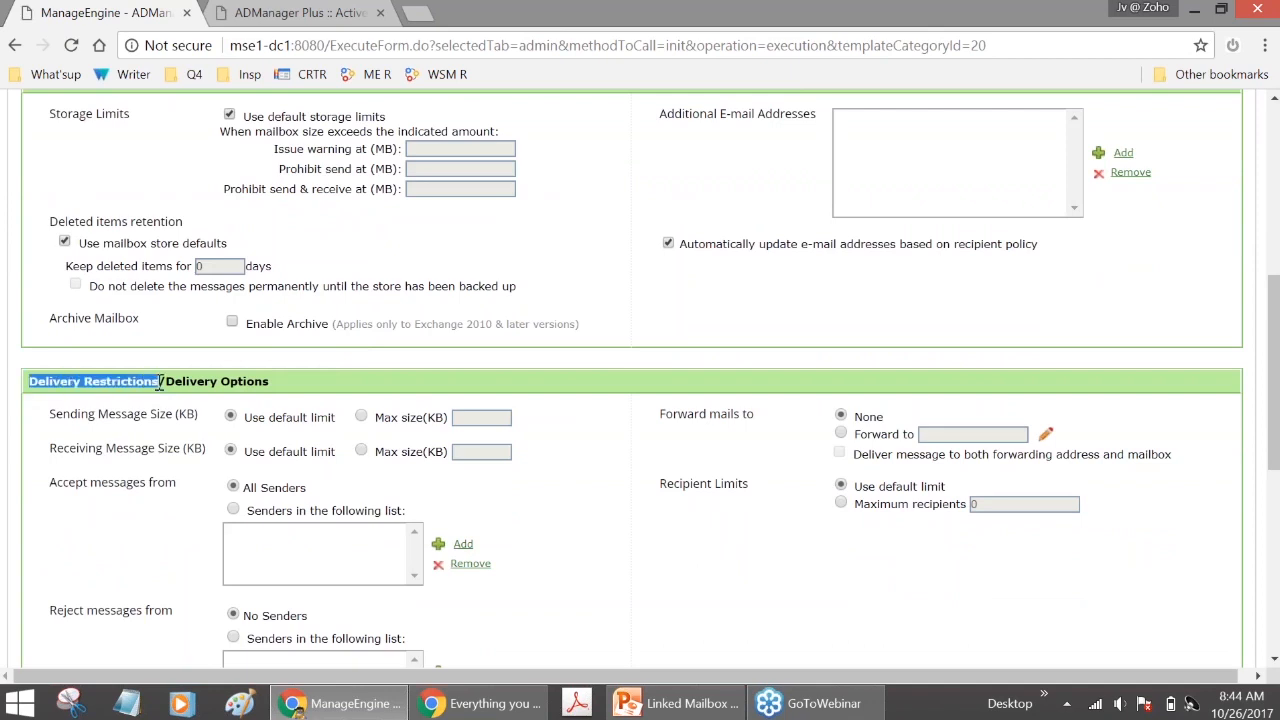
{"action": "scroll", "coordinate": [160, 390], "scroll_direction": "down", "scroll_amount": 1}
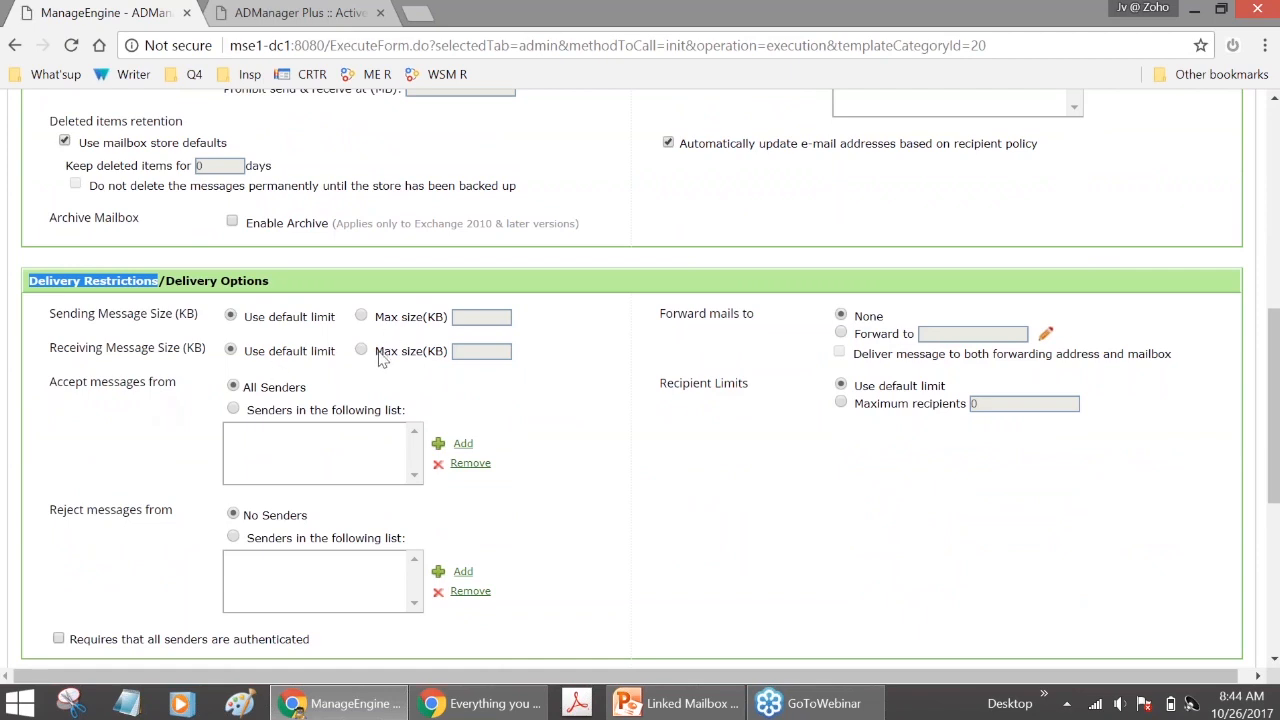
{"action": "scroll", "coordinate": [380, 360], "scroll_direction": "down", "scroll_amount": 1}
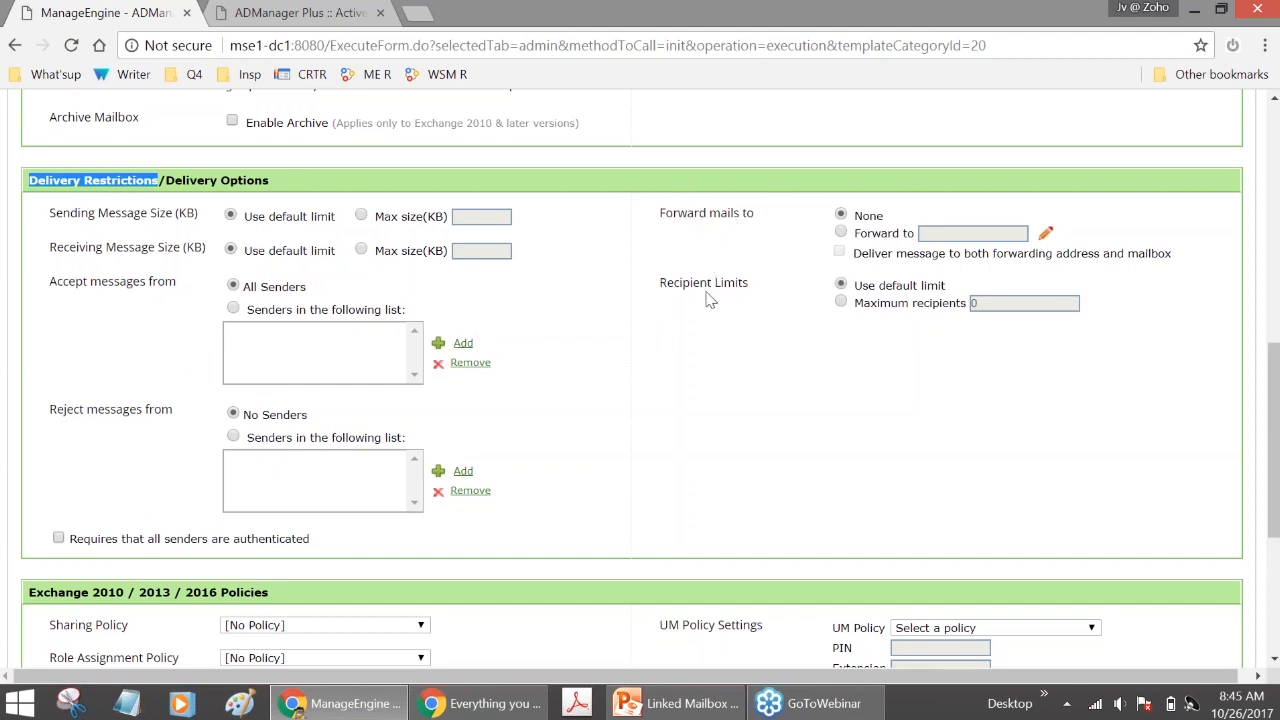
{"action": "scroll", "coordinate": [698, 362], "scroll_direction": "down", "scroll_amount": 1}
{"action": "scroll", "coordinate": [698, 362], "scroll_direction": "down", "scroll_amount": 3}
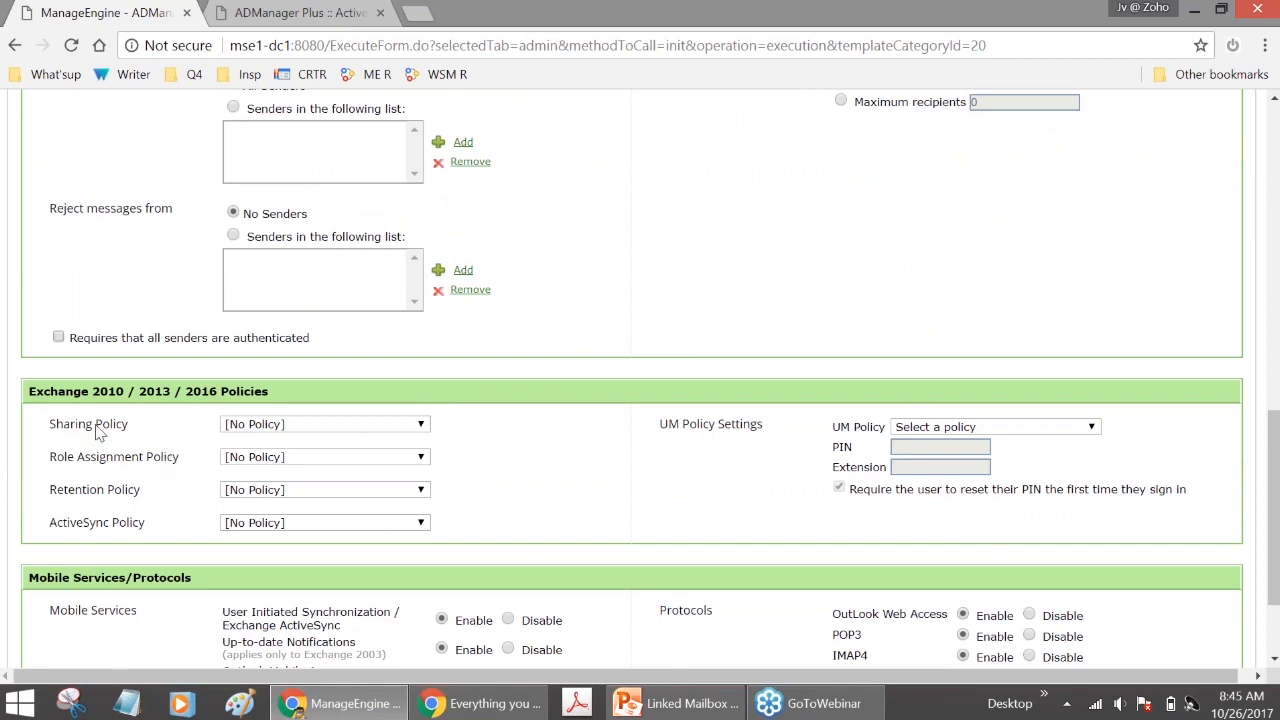
{"action": "left_click", "coordinate": [285, 427]}
{"action": "left_click", "coordinate": [285, 432]}
{"action": "scroll", "coordinate": [283, 530], "scroll_direction": "down", "scroll_amount": 1}
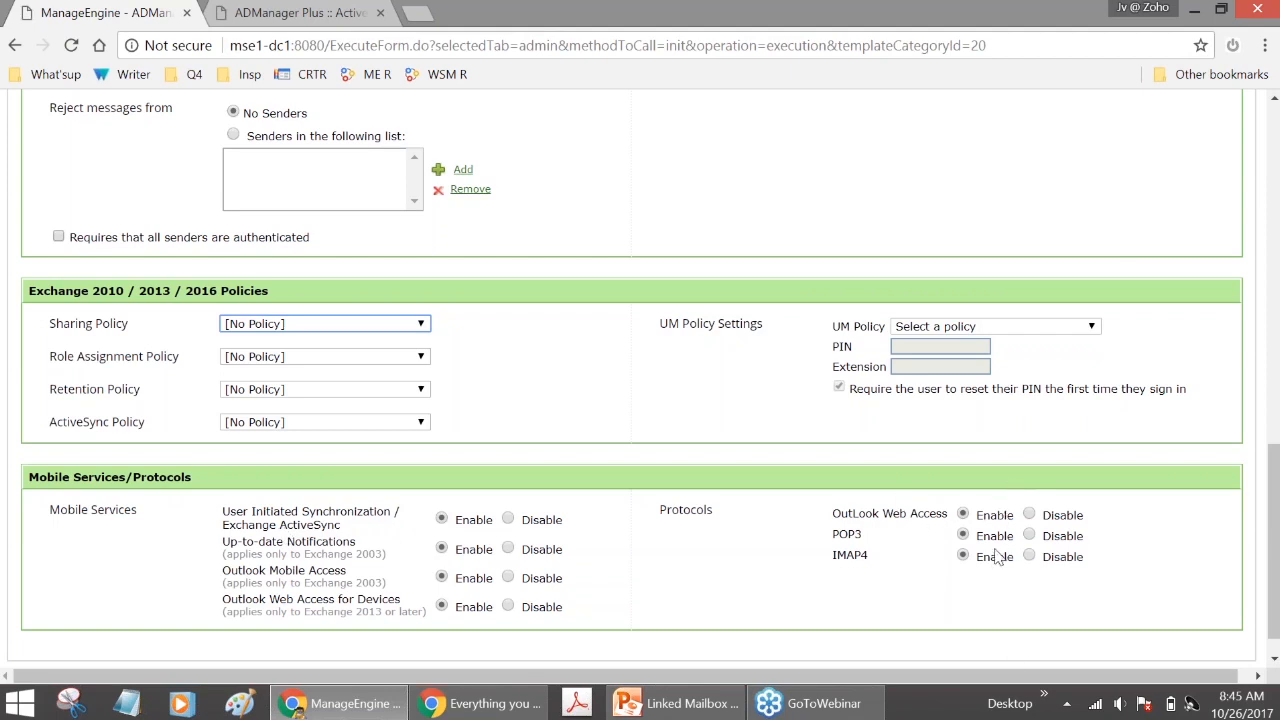
{"action": "scroll", "coordinate": [415, 570], "scroll_direction": "down", "scroll_amount": 1}
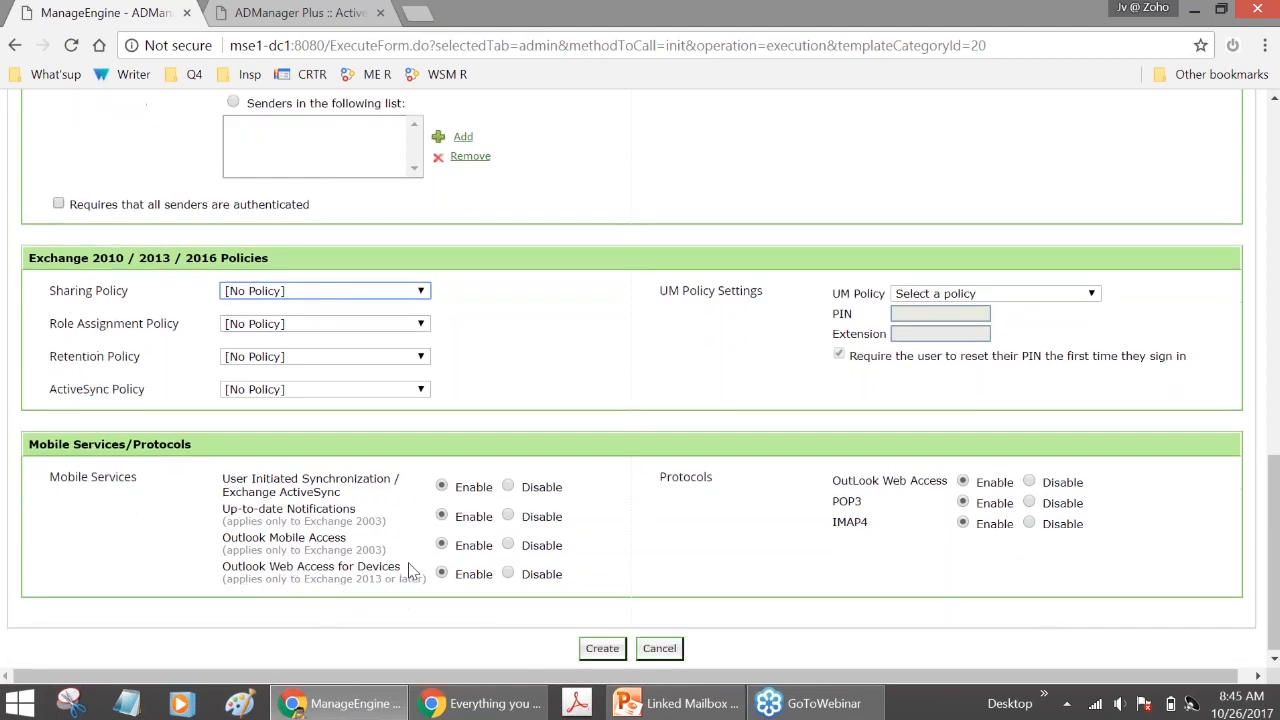
{"action": "scroll", "coordinate": [430, 540], "scroll_direction": "up", "scroll_amount": 3}
{"action": "scroll", "coordinate": [434, 500], "scroll_direction": "up", "scroll_amount": 4}
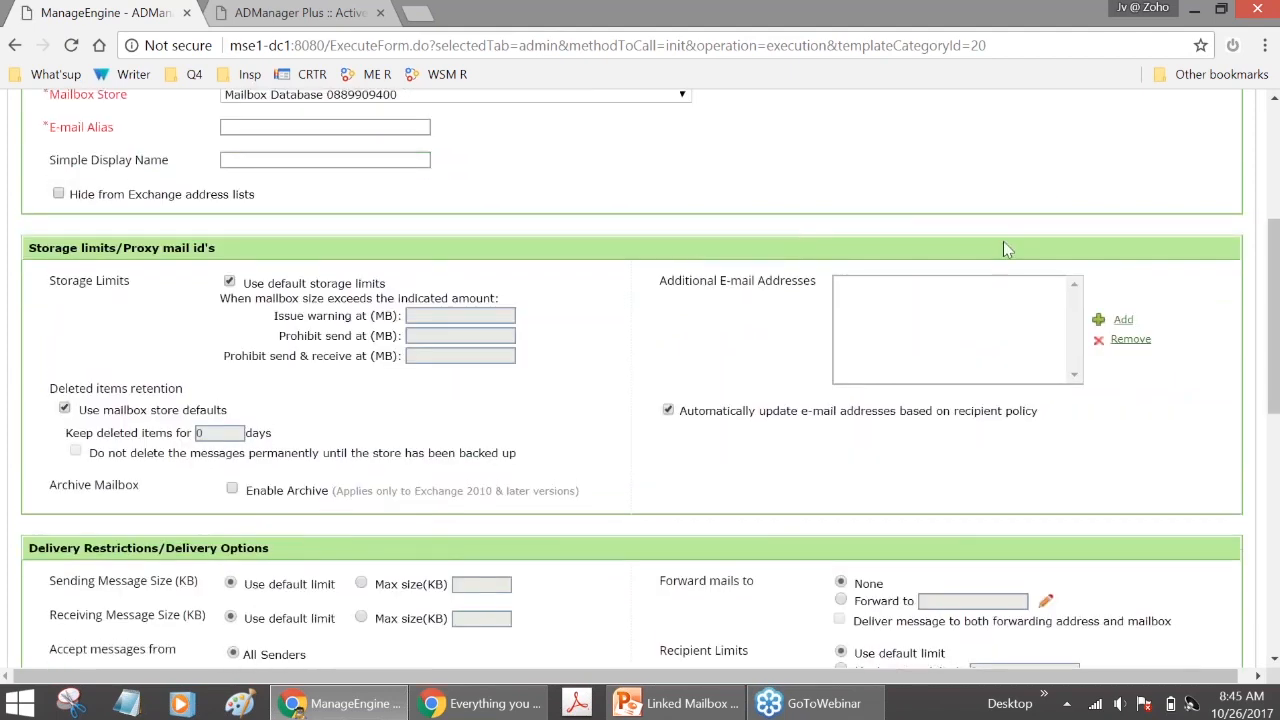
{"action": "scroll", "coordinate": [928, 338], "scroll_direction": "up", "scroll_amount": 2}
{"action": "scroll", "coordinate": [355, 368], "scroll_direction": "down", "scroll_amount": 1}
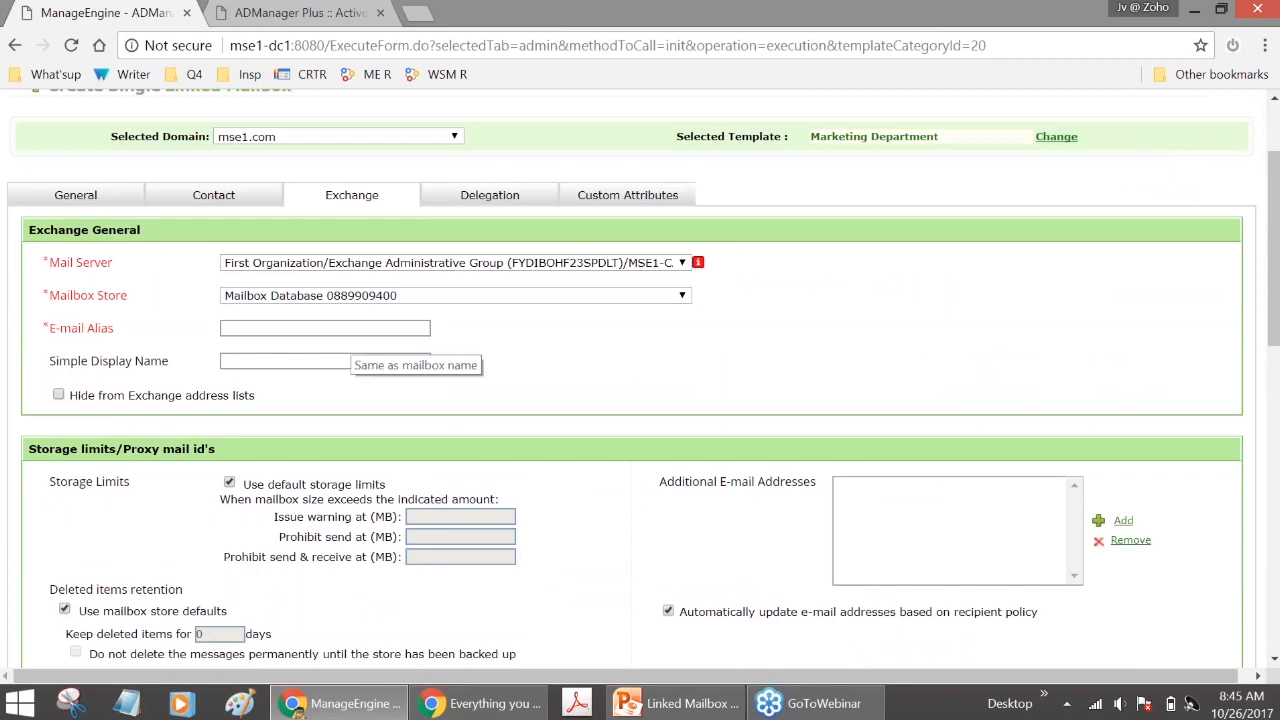
{"action": "scroll", "coordinate": [352, 370], "scroll_direction": "down", "scroll_amount": 2}
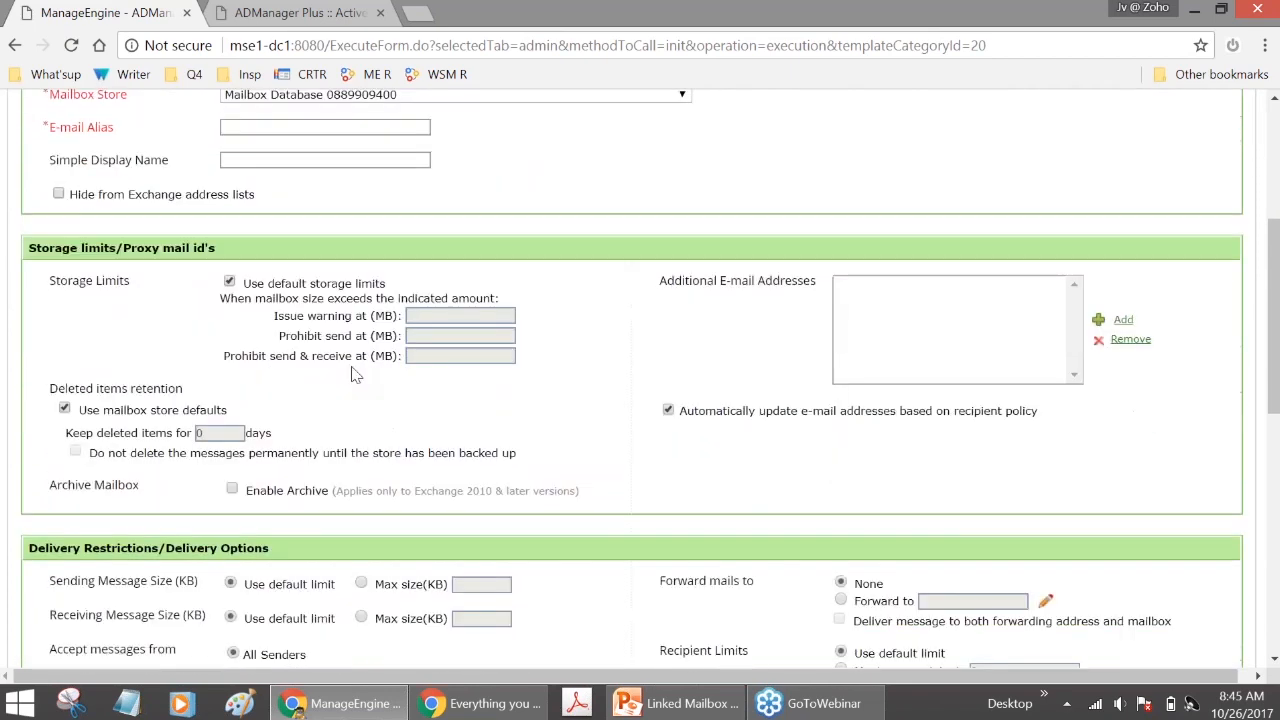
{"action": "scroll", "coordinate": [352, 374], "scroll_direction": "up", "scroll_amount": 2}
Check the Full Access Rights user on the Delegation tab, then show Custom Attributes.
{"action": "left_click", "coordinate": [493, 197]}
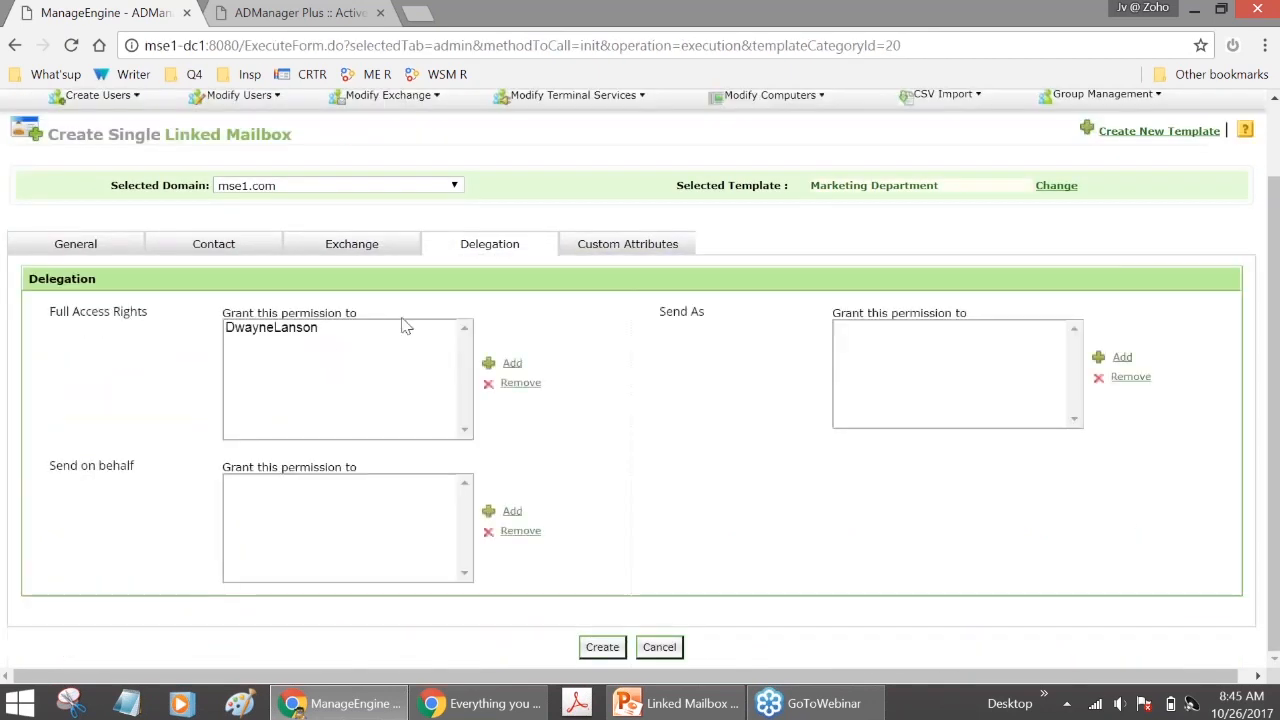
{"action": "left_click", "coordinate": [317, 334]}
{"action": "double_click", "coordinate": [151, 316]}
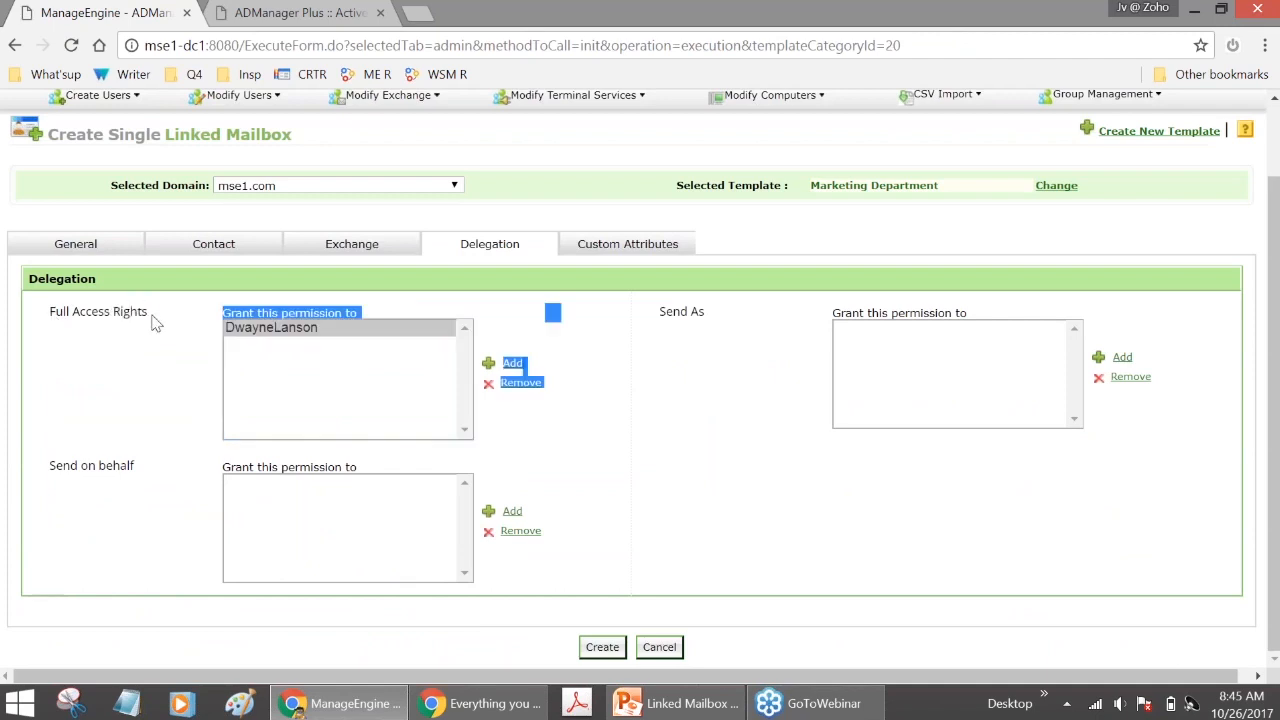
{"action": "left_click", "coordinate": [156, 330]}
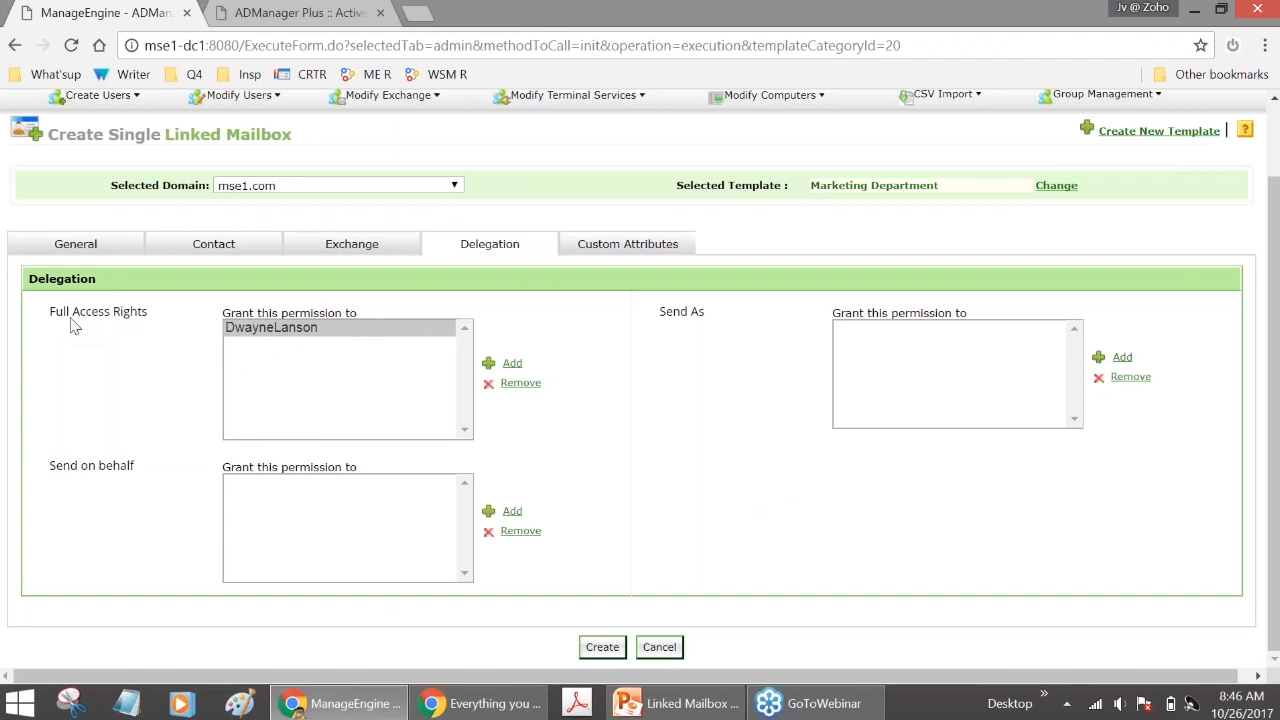
{"action": "left_click", "coordinate": [650, 247]}
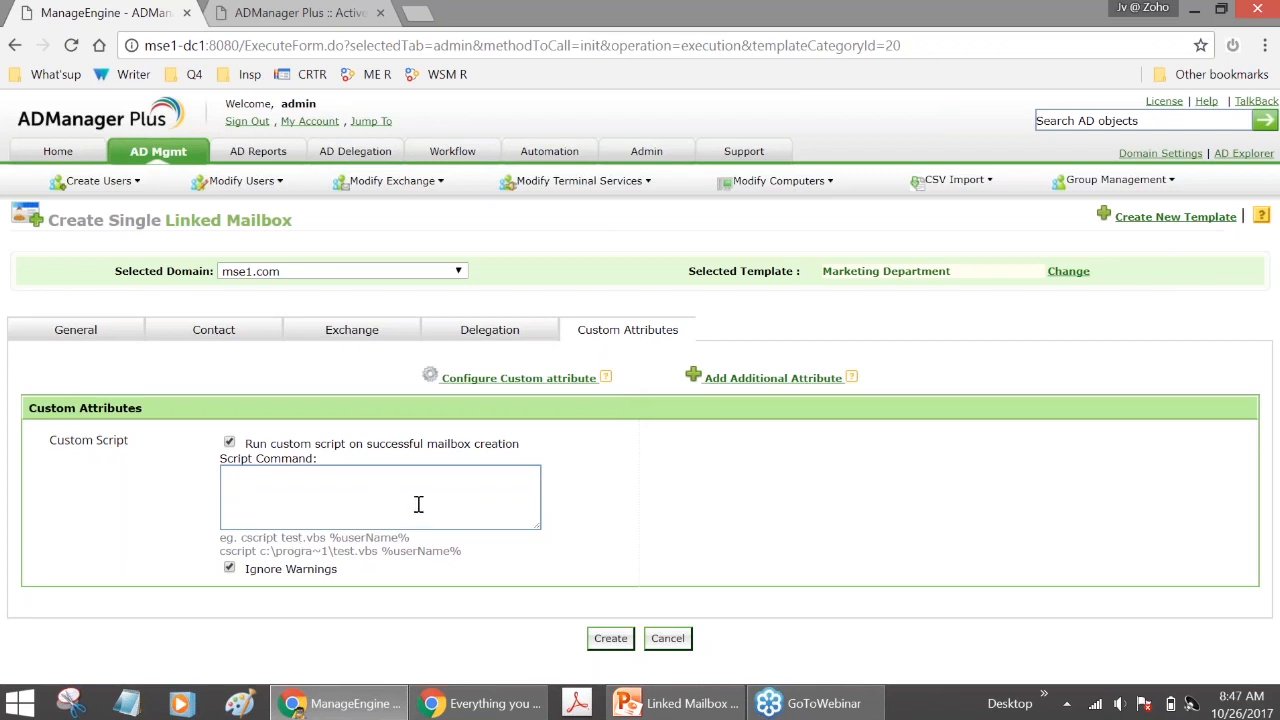
{"action": "left_click", "coordinate": [490, 378]}
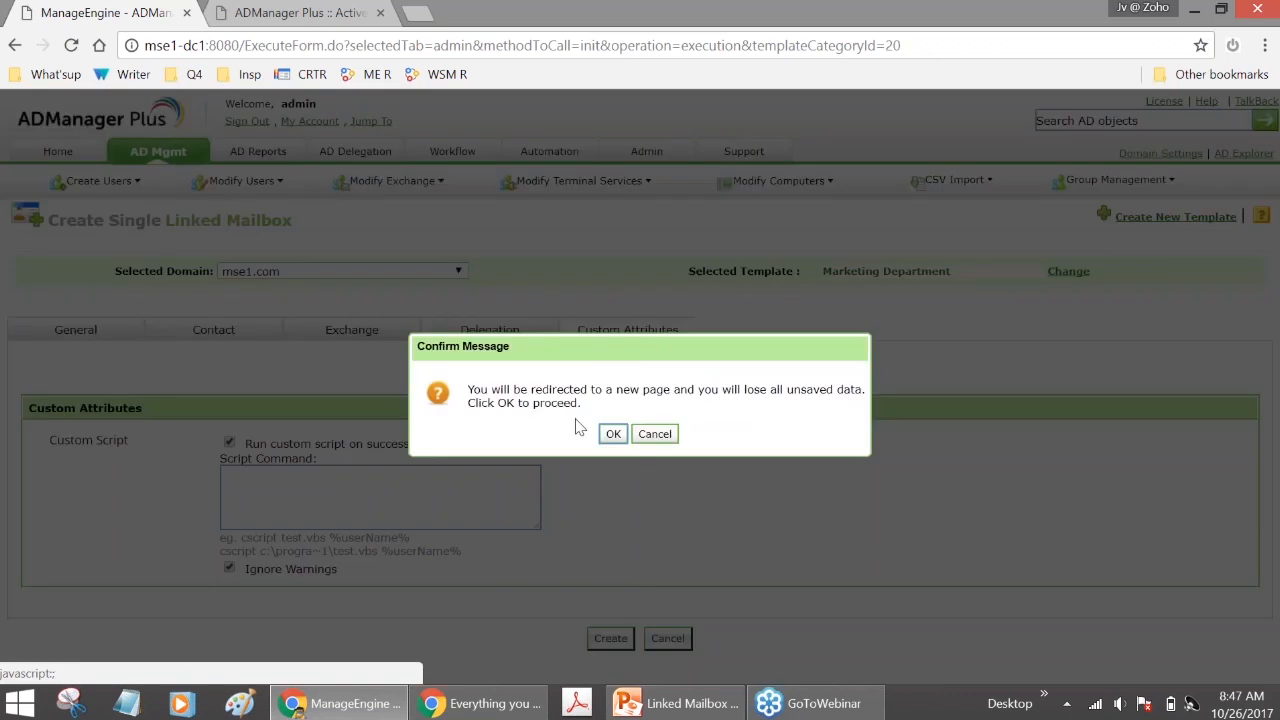
{"action": "left_click", "coordinate": [657, 435]}
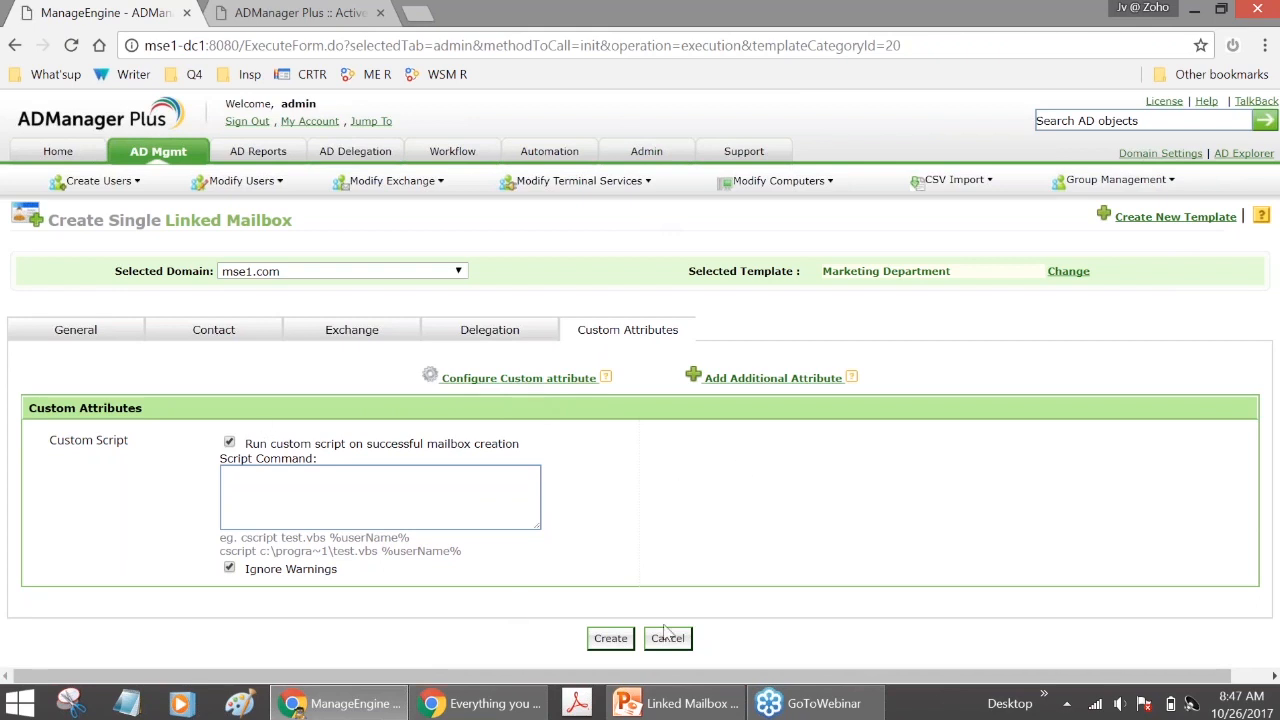
Submit the form and dismiss the warning that E-mail Alias is mandatory.
{"action": "left_click", "coordinate": [611, 638]}
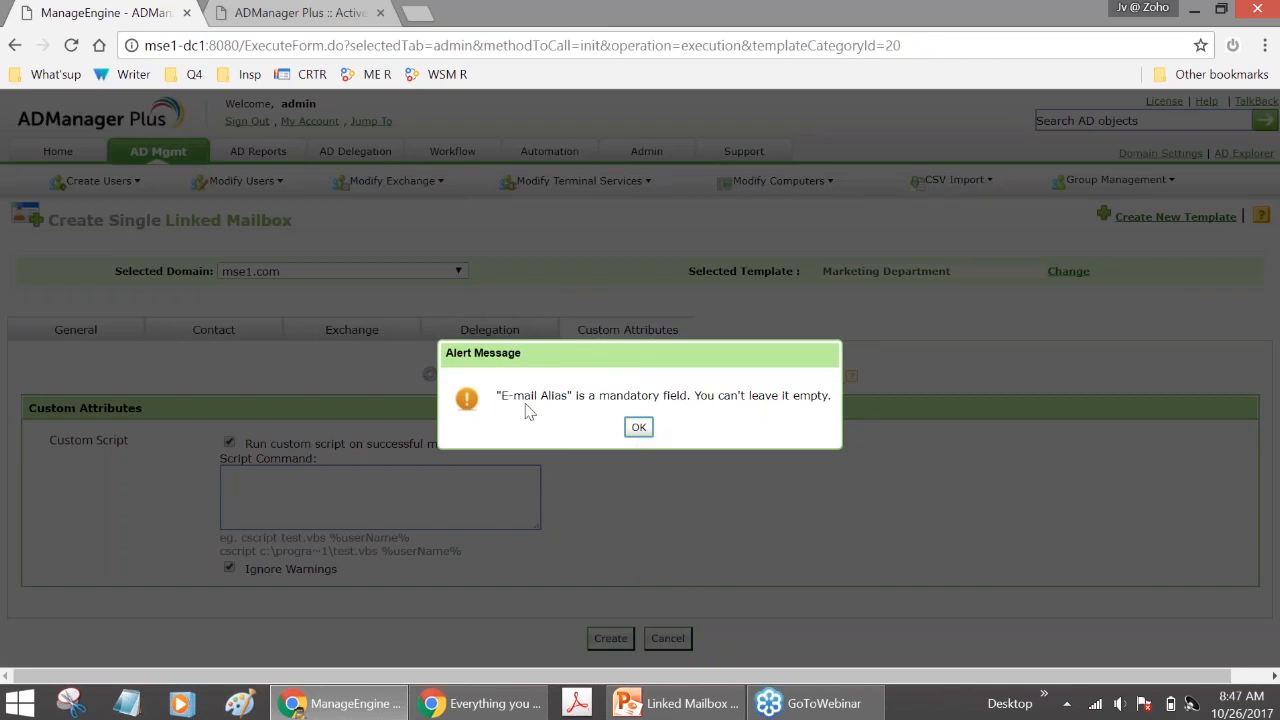
{"action": "left_click_drag", "start_coordinate": [502, 396], "coordinate": [576, 396]}
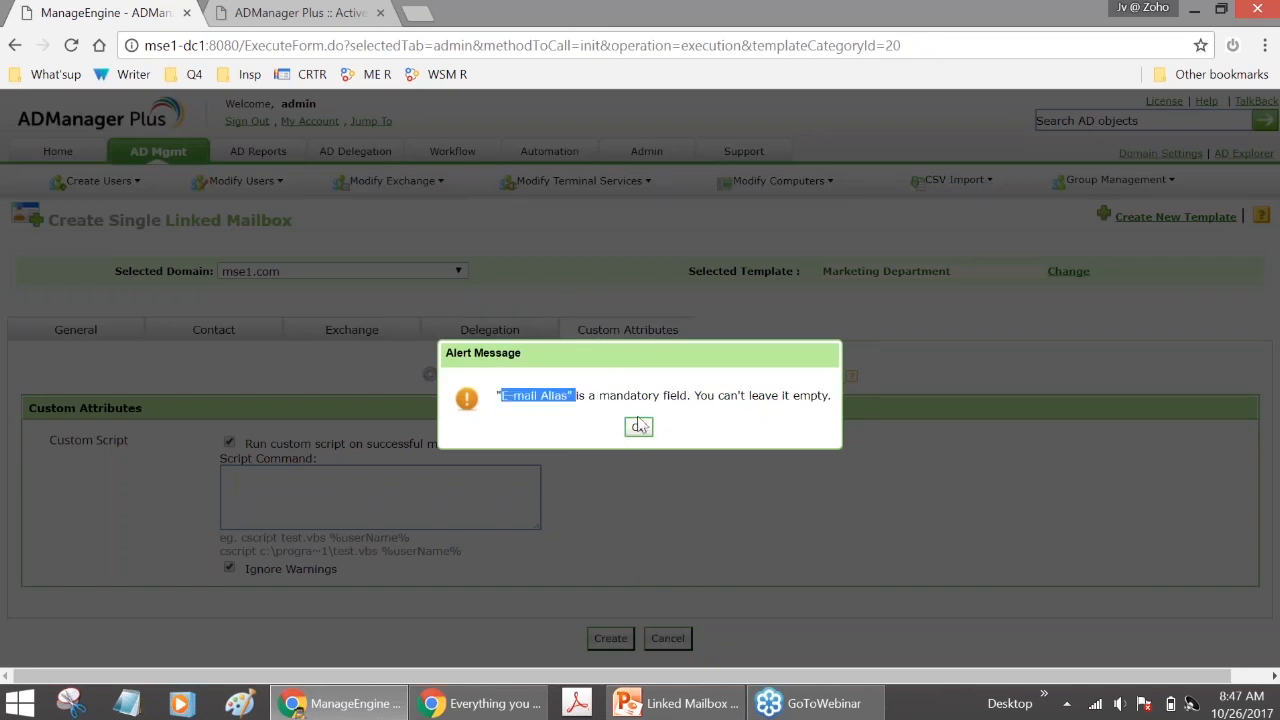
{"action": "key", "text": "Return"}
Return to the Exchange settings and select the empty E-mail Alias field.
{"action": "left_click", "coordinate": [218, 328]}
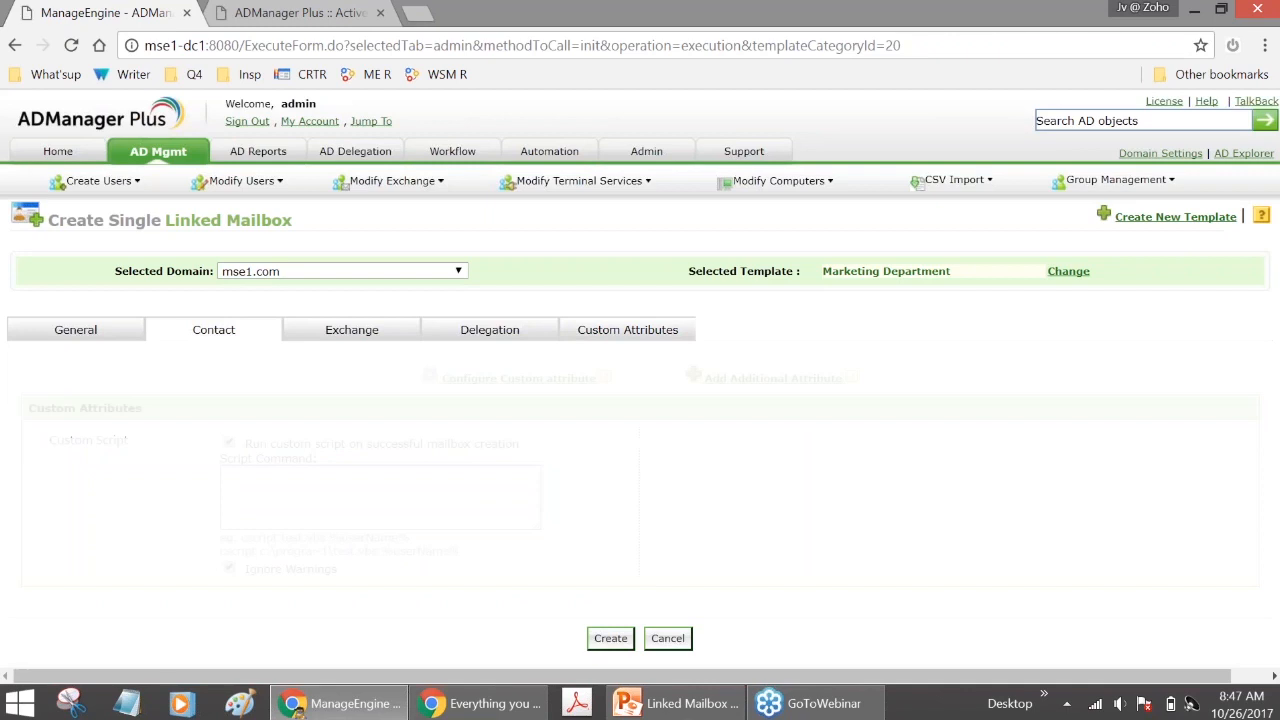
{"action": "left_click", "coordinate": [300, 337]}
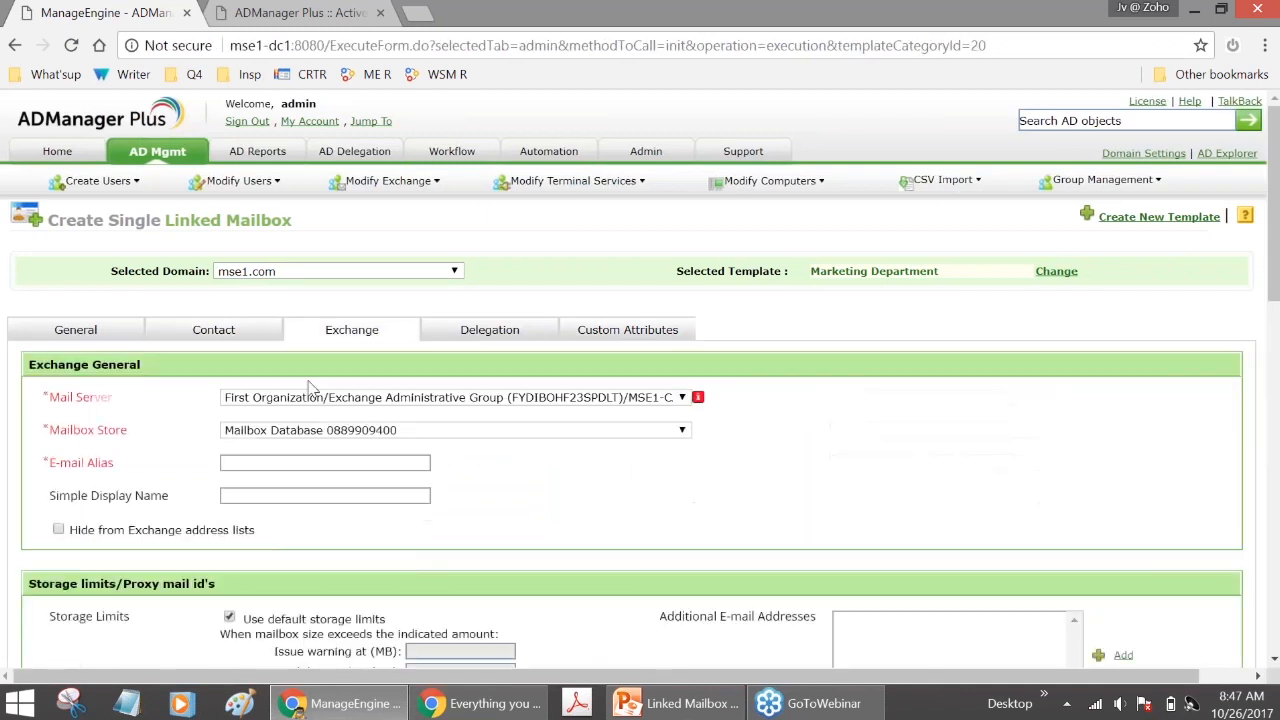
{"action": "scroll", "coordinate": [305, 390], "scroll_direction": "down", "scroll_amount": 1}
{"action": "left_click", "coordinate": [254, 363]}
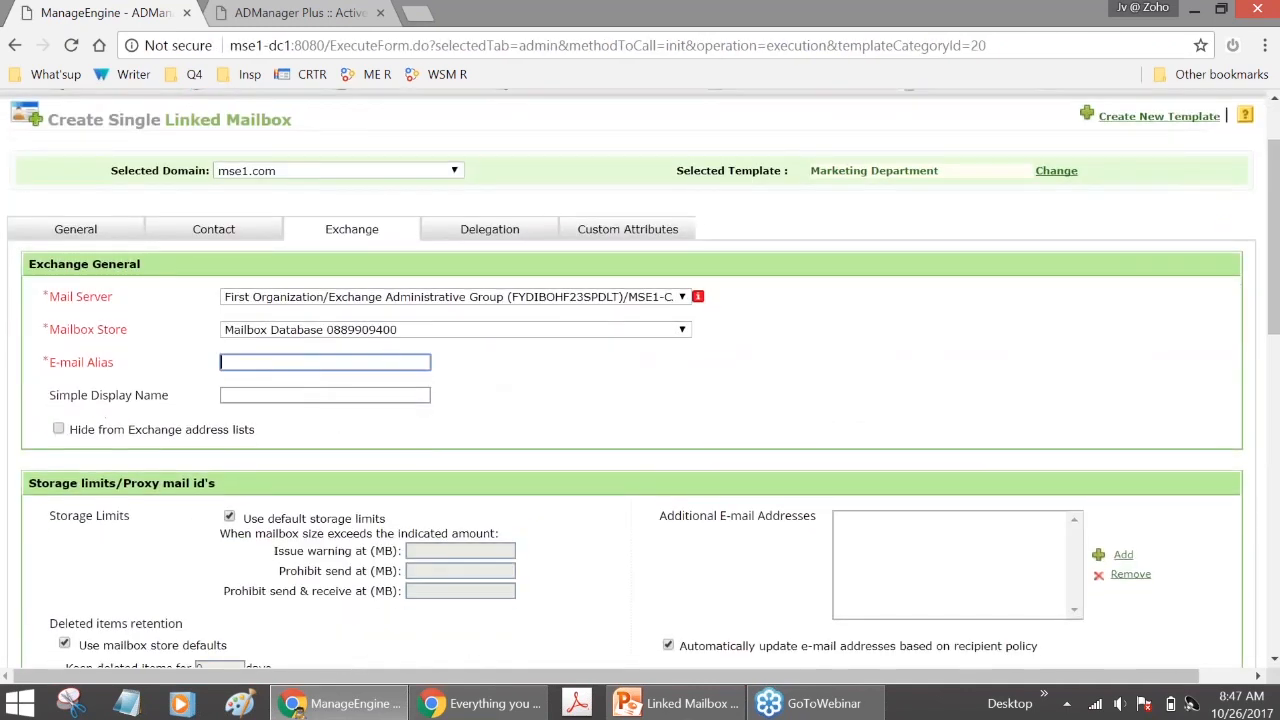
{"action": "scroll", "coordinate": [276, 540], "scroll_direction": "up", "scroll_amount": 1}
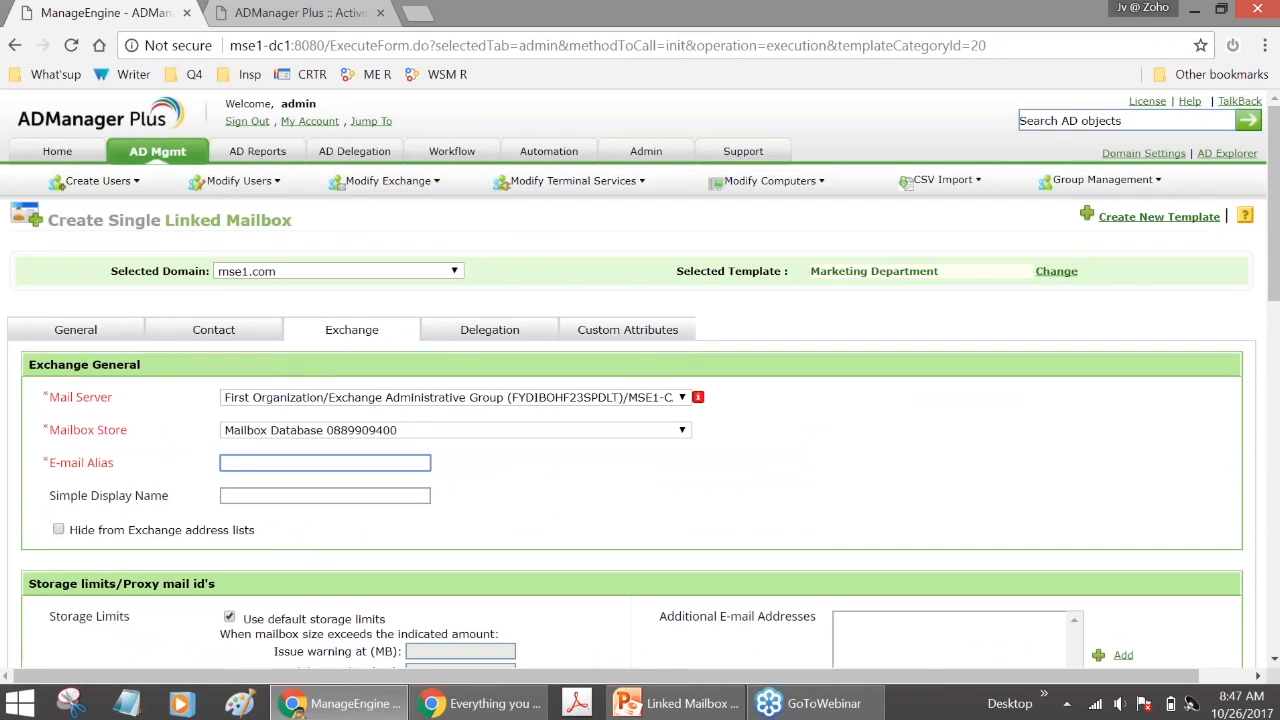
Return to the General tab and select the Display name field.
{"action": "left_click", "coordinate": [82, 340]}
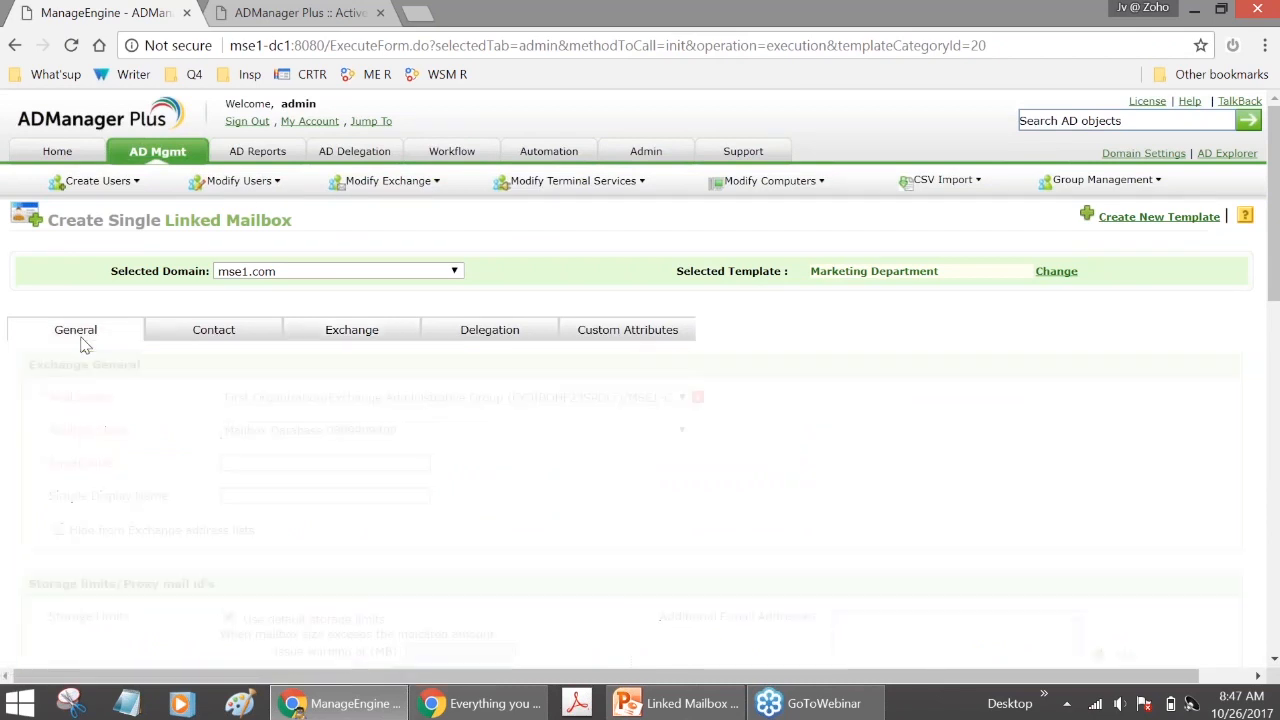
{"action": "scroll", "coordinate": [372, 380], "scroll_direction": "down", "scroll_amount": 1}
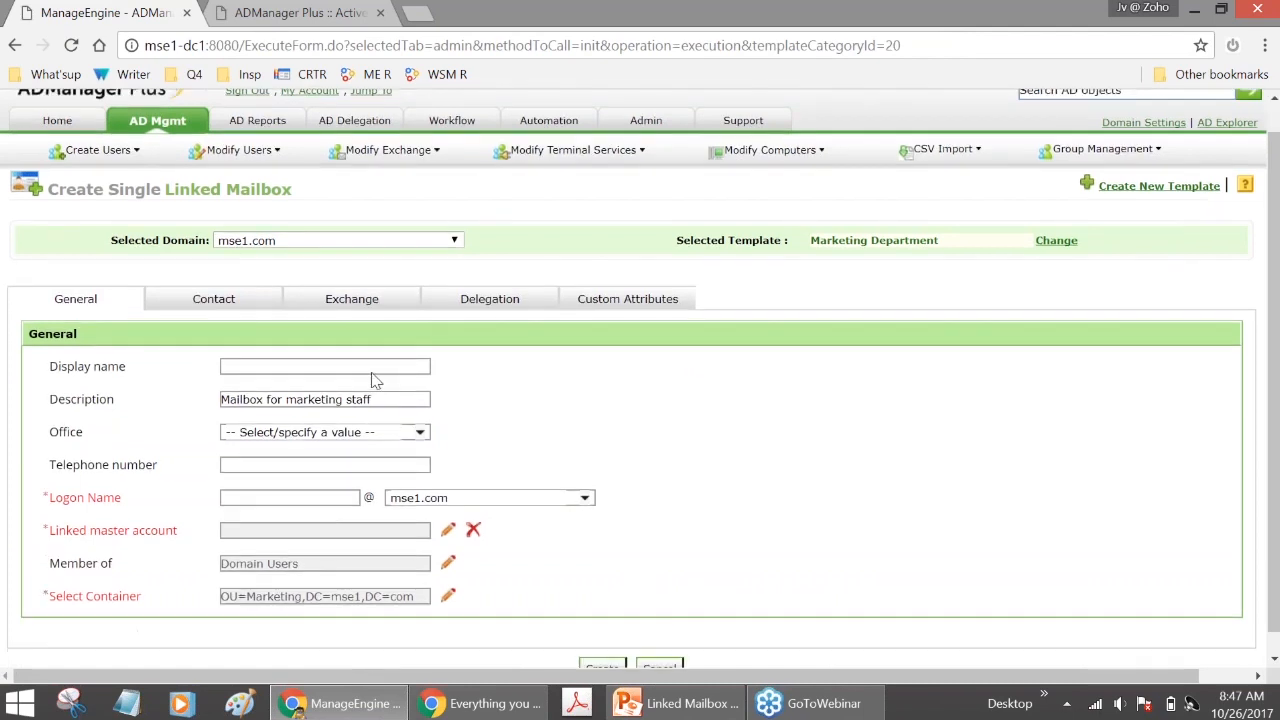
{"action": "scroll", "coordinate": [372, 380], "scroll_direction": "down", "scroll_amount": 1}
{"action": "left_click", "coordinate": [310, 344]}
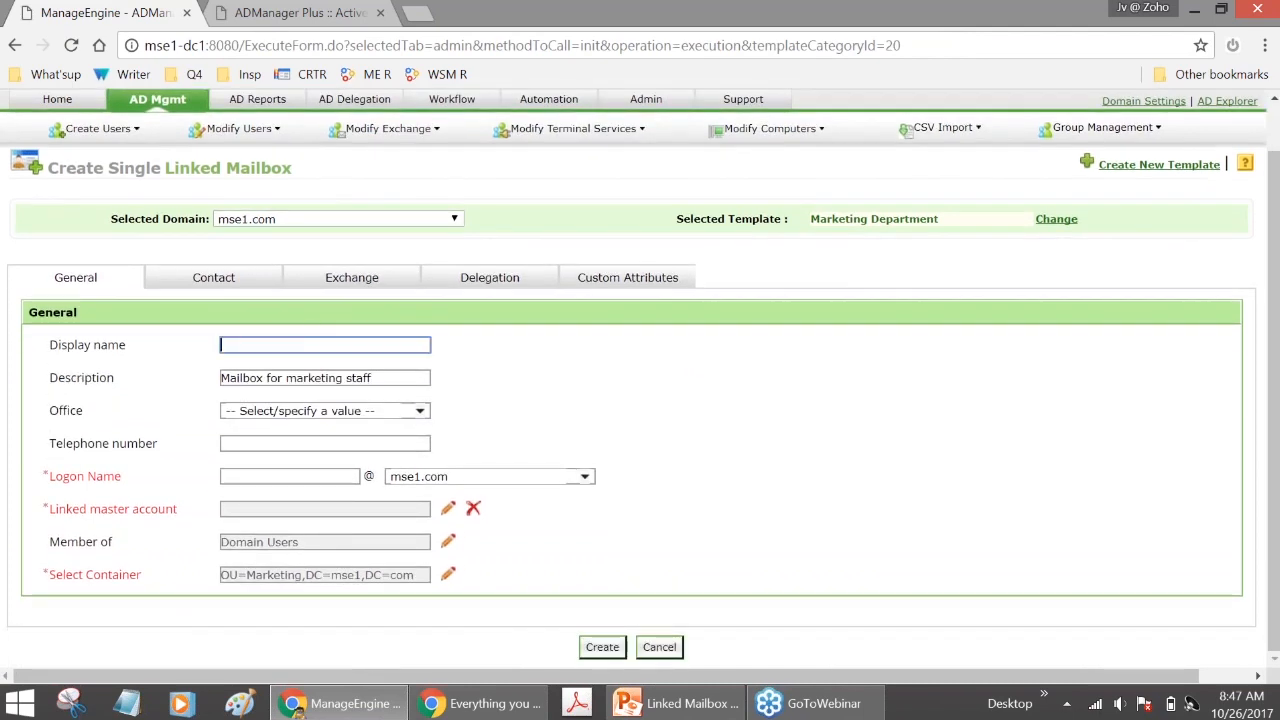
{"action": "key", "text": "alt+Tab"}
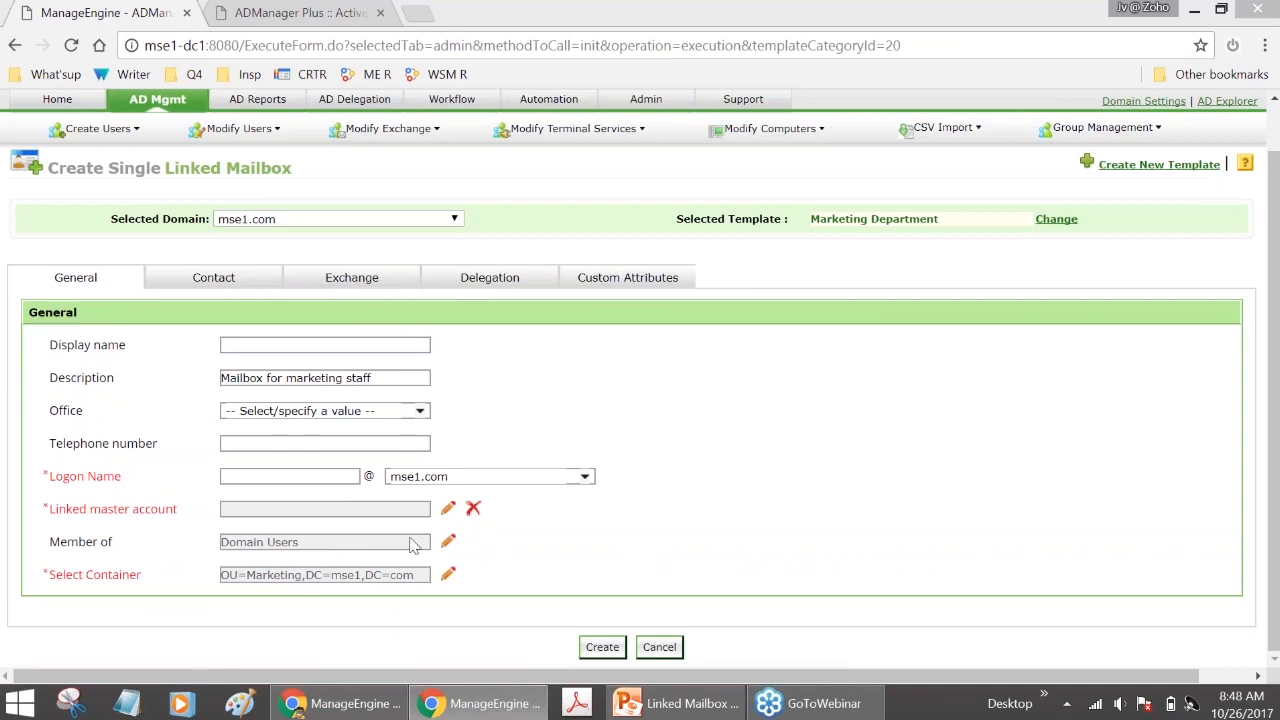
Open the linked master account picker and try a user search that finds no match.
{"action": "left_click", "coordinate": [448, 509]}
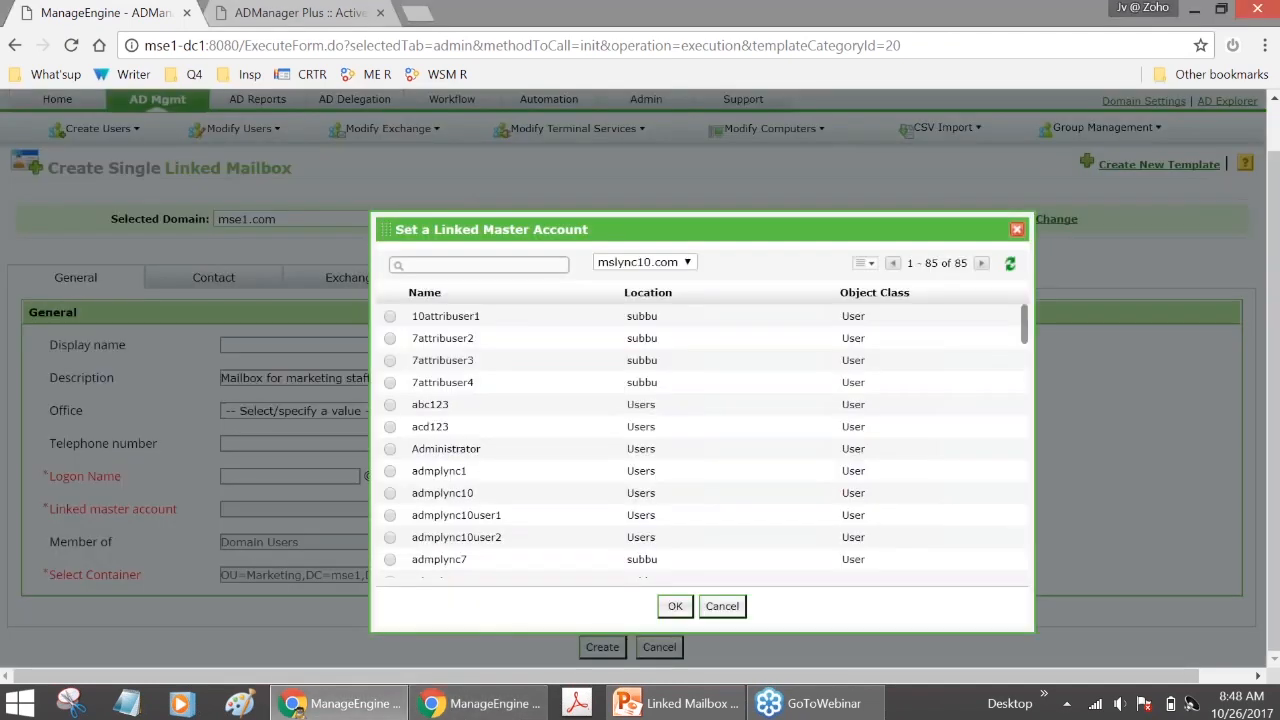
{"action": "left_click", "coordinate": [520, 266]}
{"action": "type", "text": "s"}
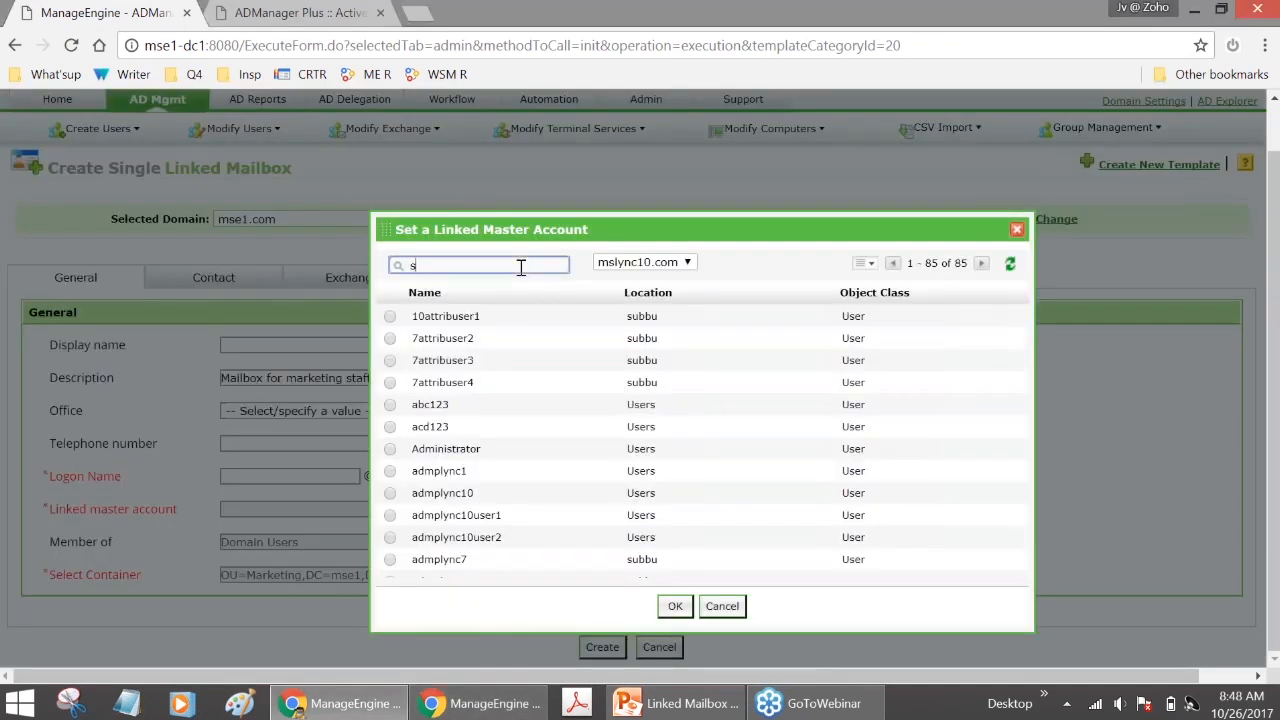
{"action": "type", "text": "tevem"}
{"action": "key", "text": "BackSpace"}
{"action": "type", "text": "n"}
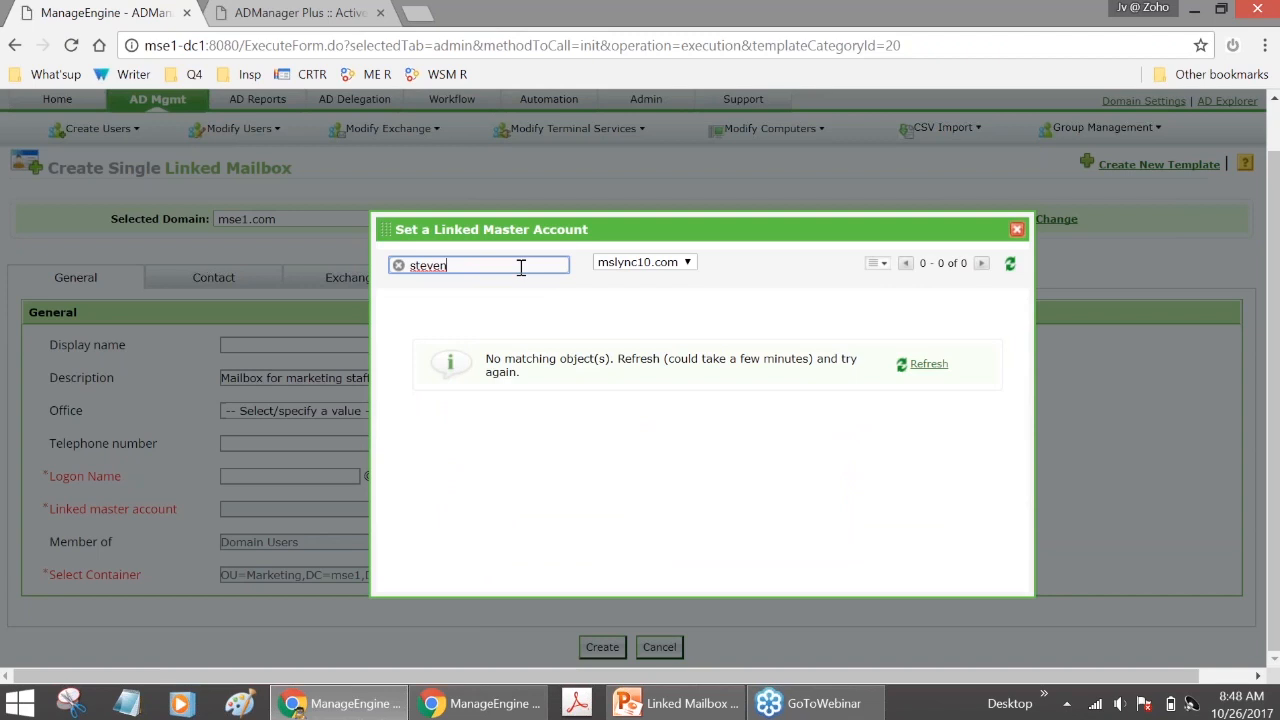
{"action": "key", "text": "ctrl+a"}
{"action": "key", "text": "BackSpace"}
{"action": "key", "text": "alt+Tab"}
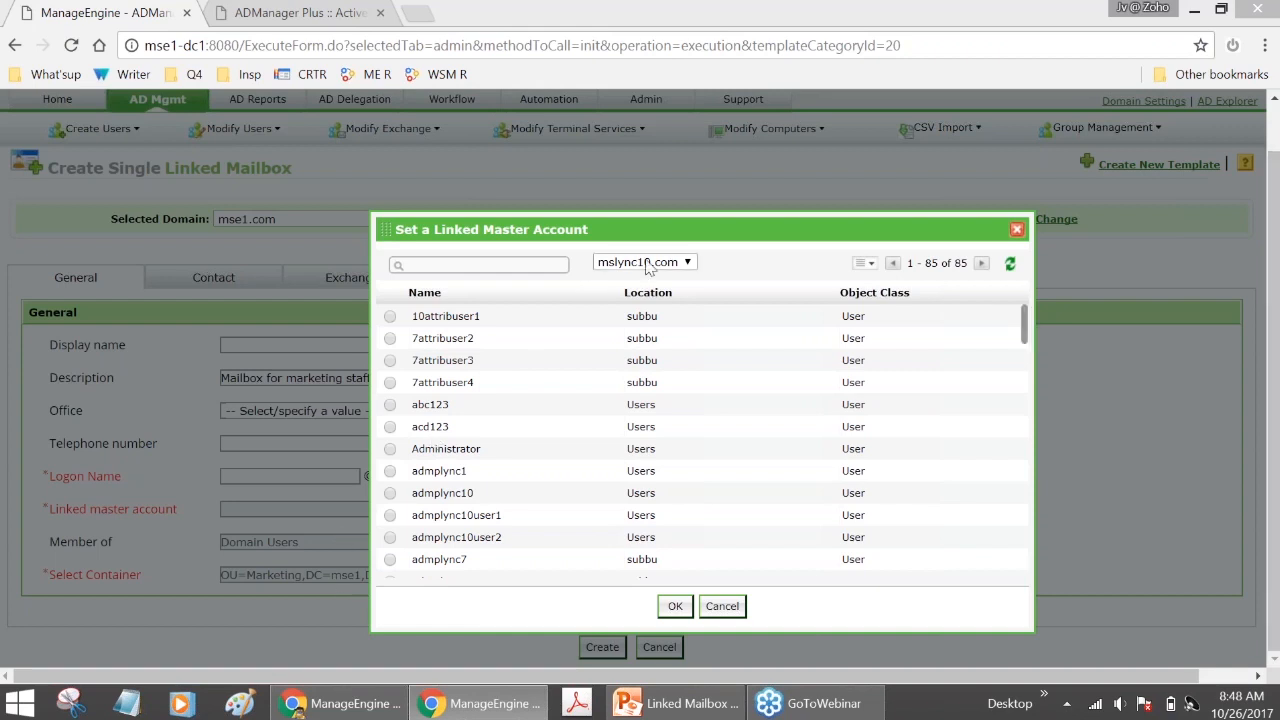
Search for the intended user and set them as the linked master account.
{"action": "left_click", "coordinate": [539, 262]}
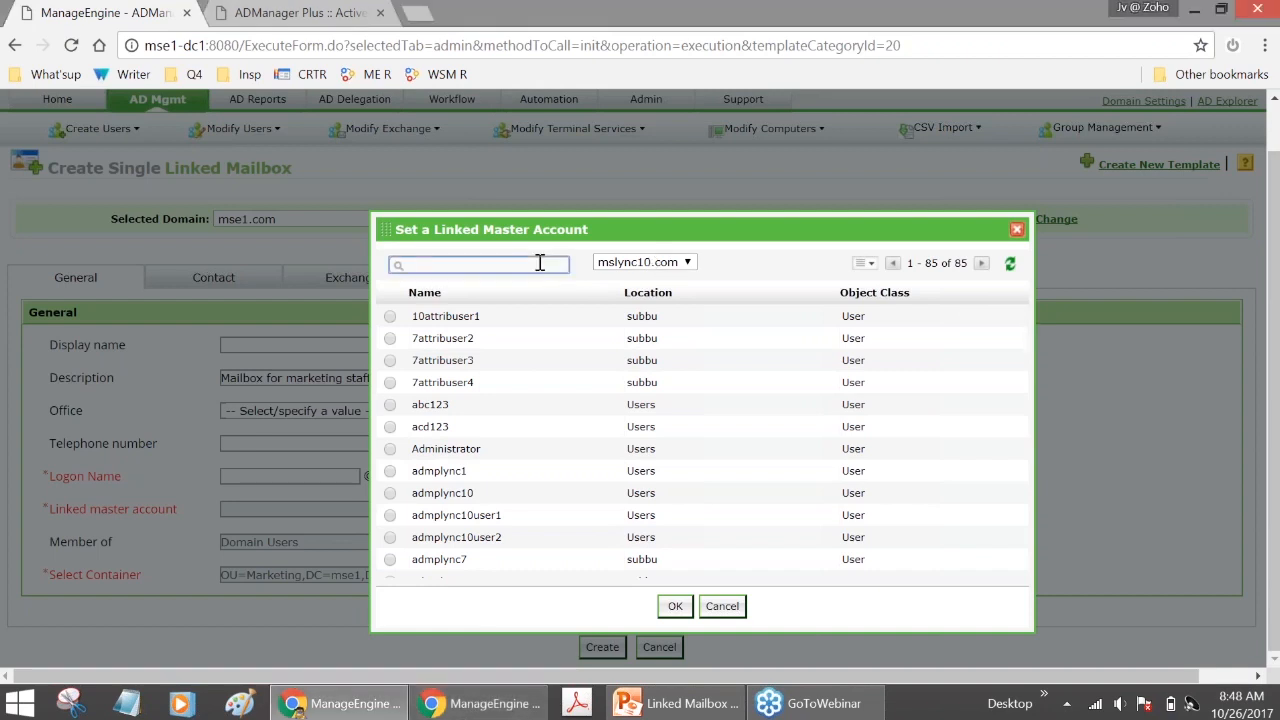
{"action": "type", "text": "bella"}
{"action": "key", "text": "Return"}
{"action": "left_click", "coordinate": [390, 316]}
{"action": "left_click", "coordinate": [675, 606]}
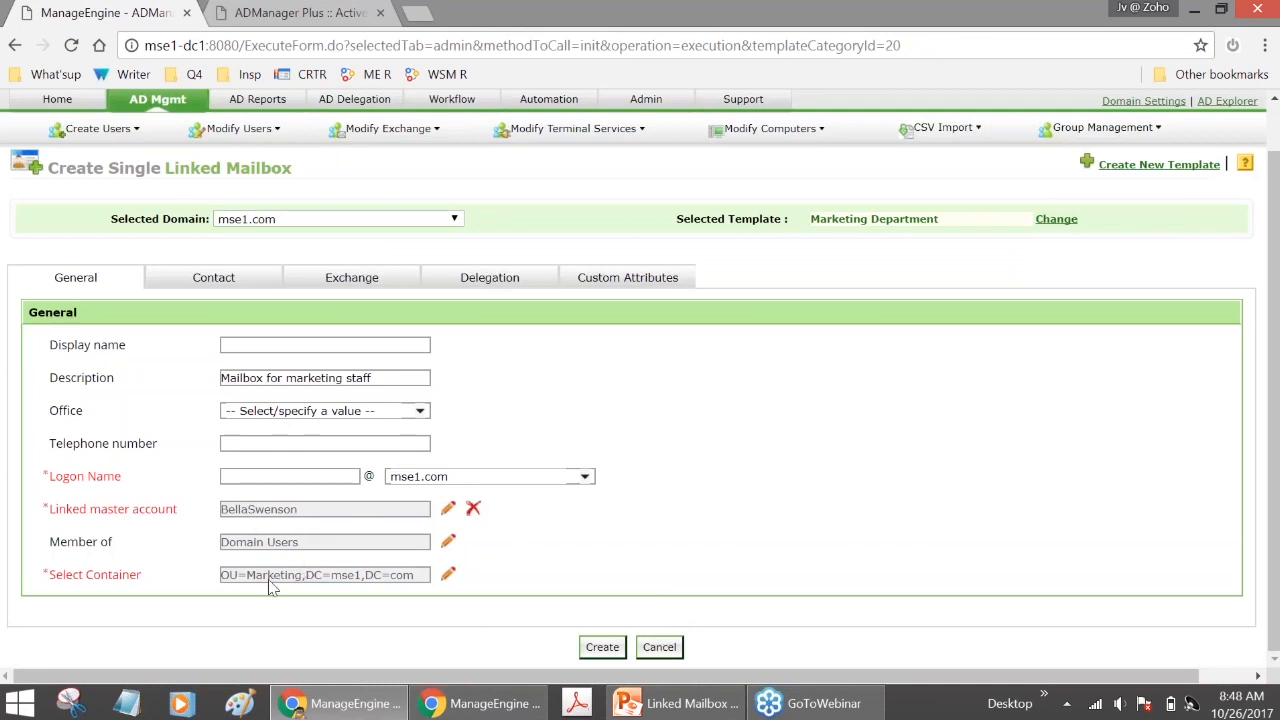
Enter the user's first name as Display name, letting Logon Name auto-fill to match.
{"action": "left_click", "coordinate": [272, 345]}
{"action": "type", "text": "Bella"}
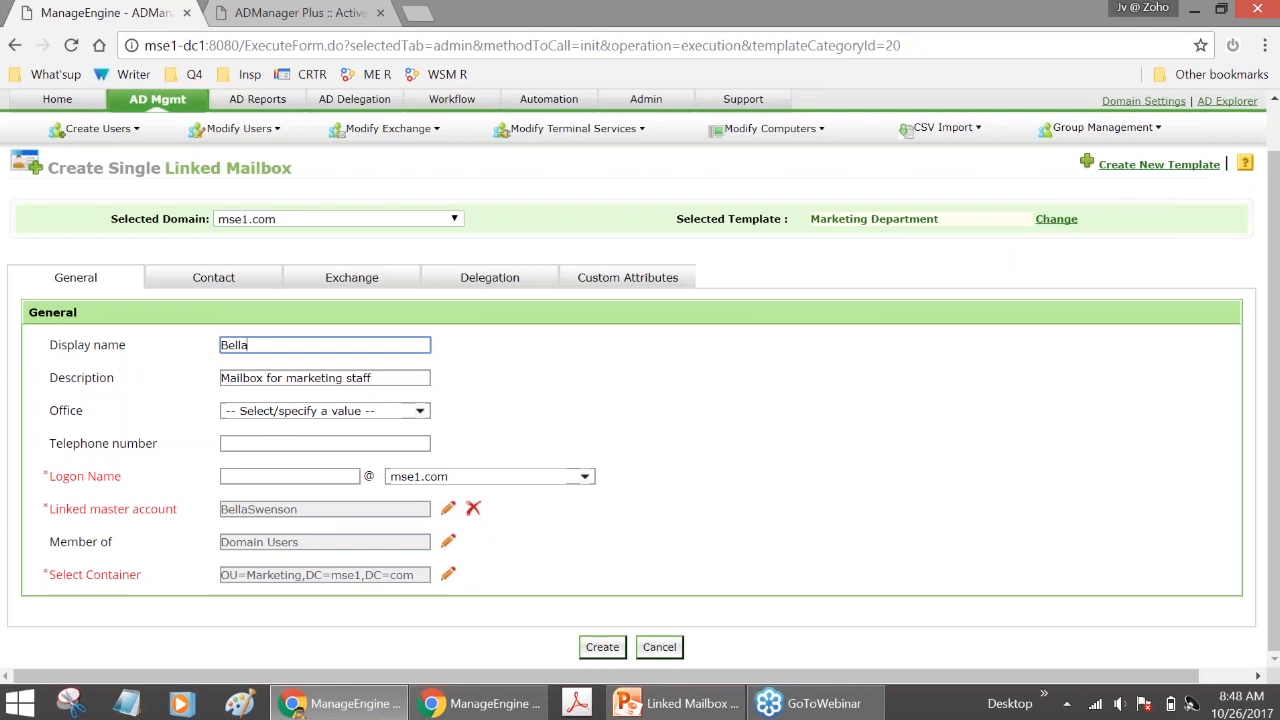
{"action": "left_click_drag", "start_coordinate": [226, 381], "coordinate": [390, 379]}
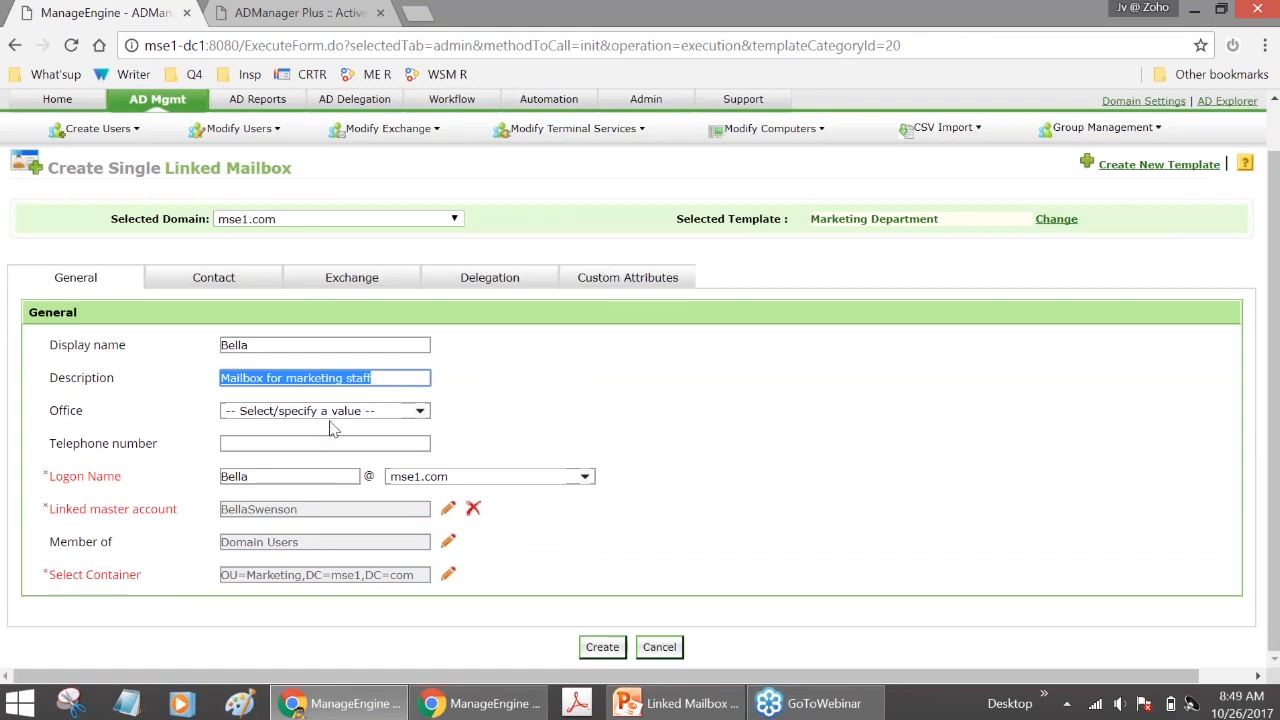
{"action": "left_click", "coordinate": [309, 446]}
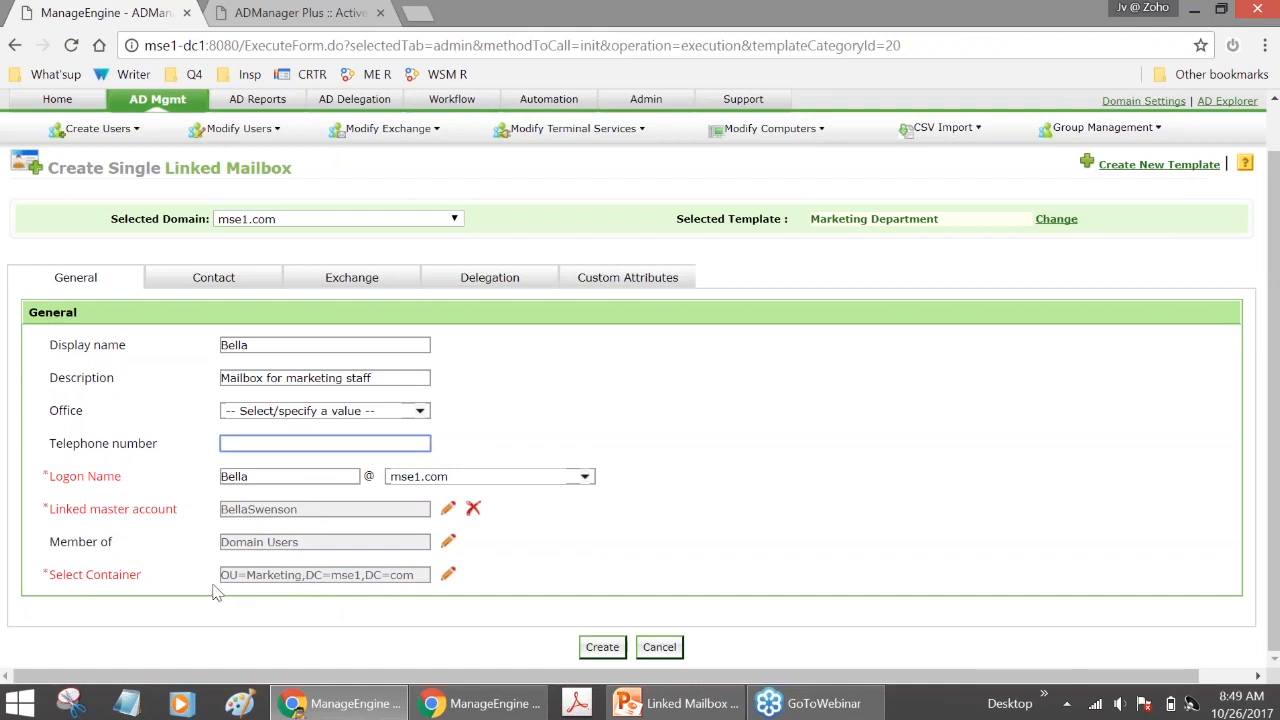
{"action": "left_click", "coordinate": [230, 281]}
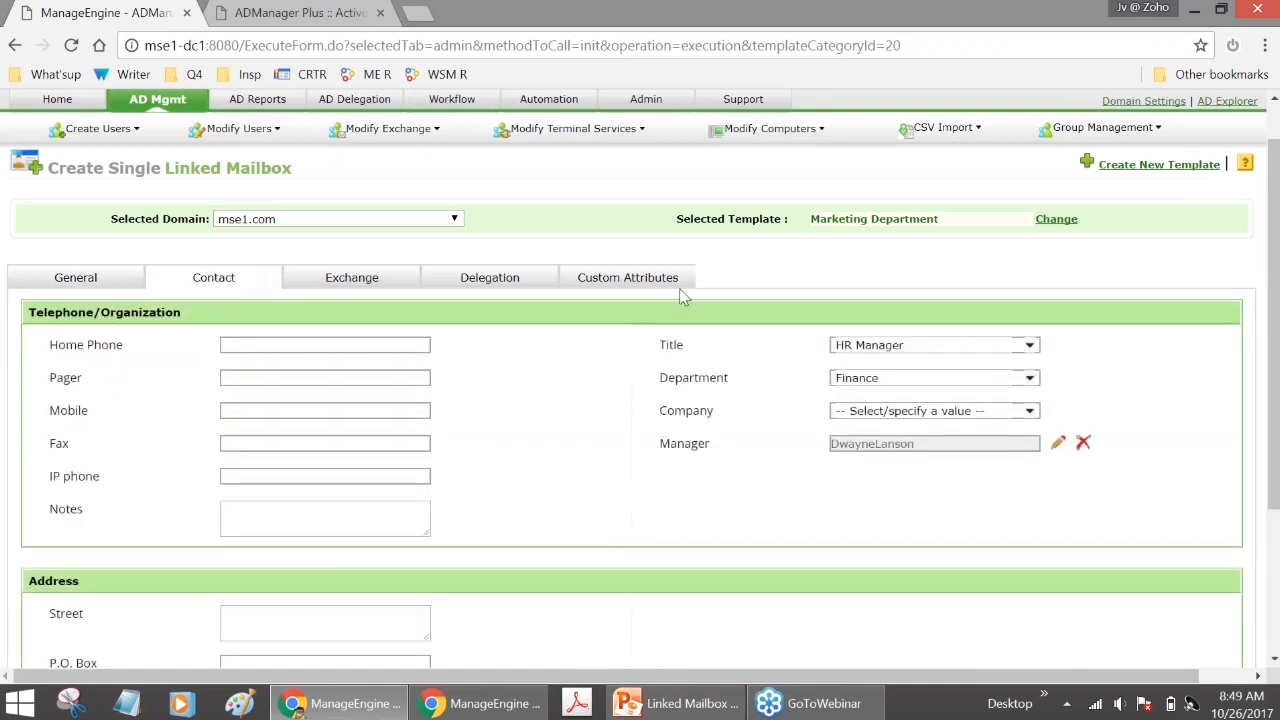
{"action": "left_click", "coordinate": [836, 346]}
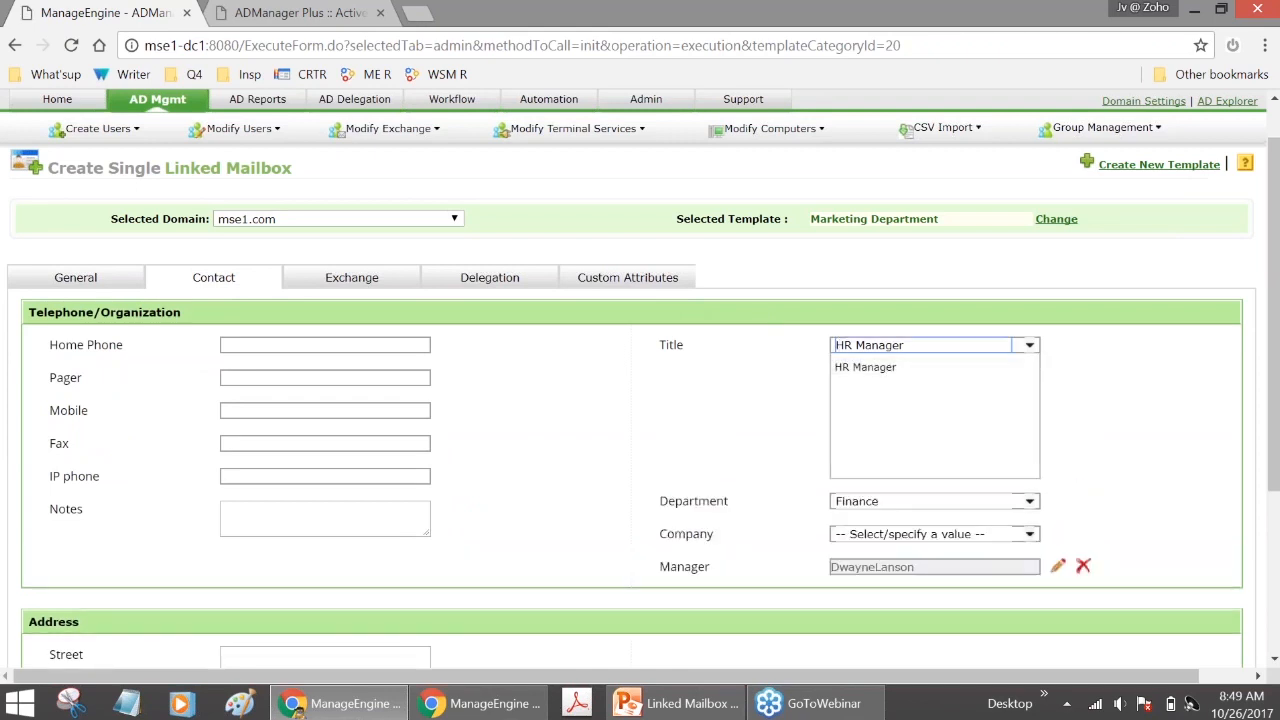
Replace the HR title with Marketing Manager and set the Department to Marketing.
{"action": "left_click", "coordinate": [857, 368]}
{"action": "left_click_drag", "start_coordinate": [853, 345], "coordinate": [772, 342]}
{"action": "key", "text": "BackSpace"}
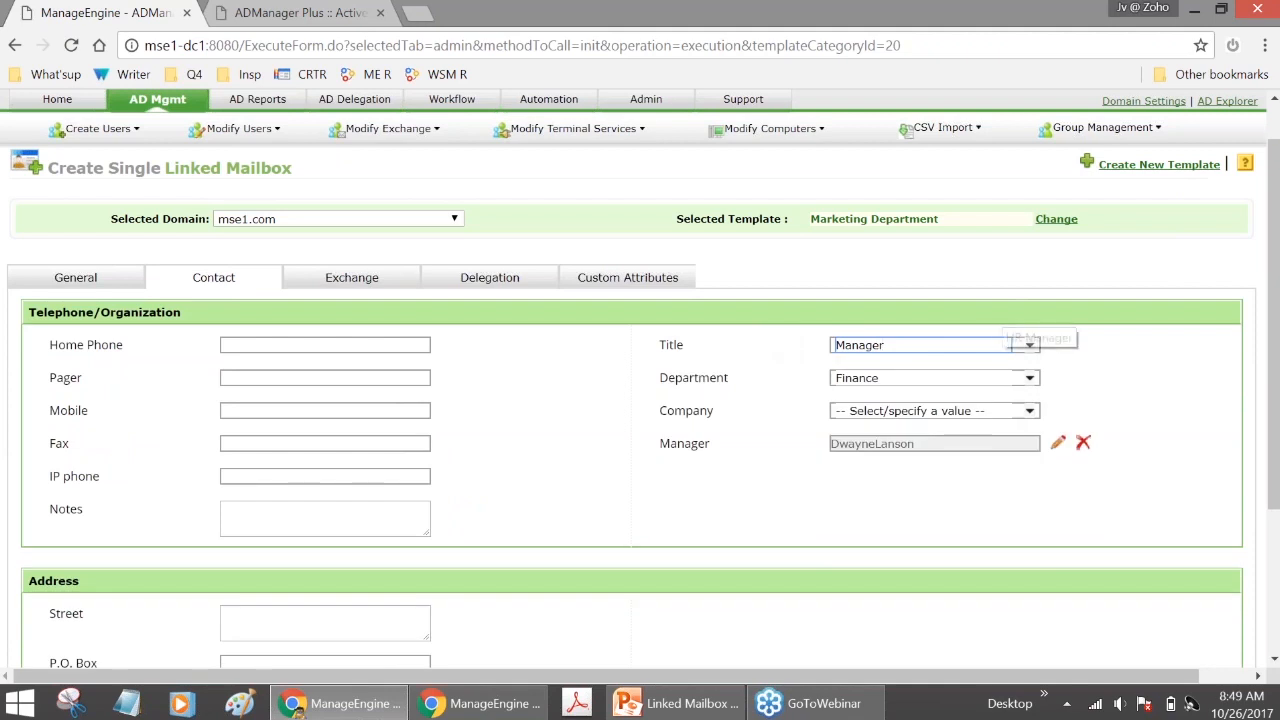
{"action": "left_click", "coordinate": [1029, 346]}
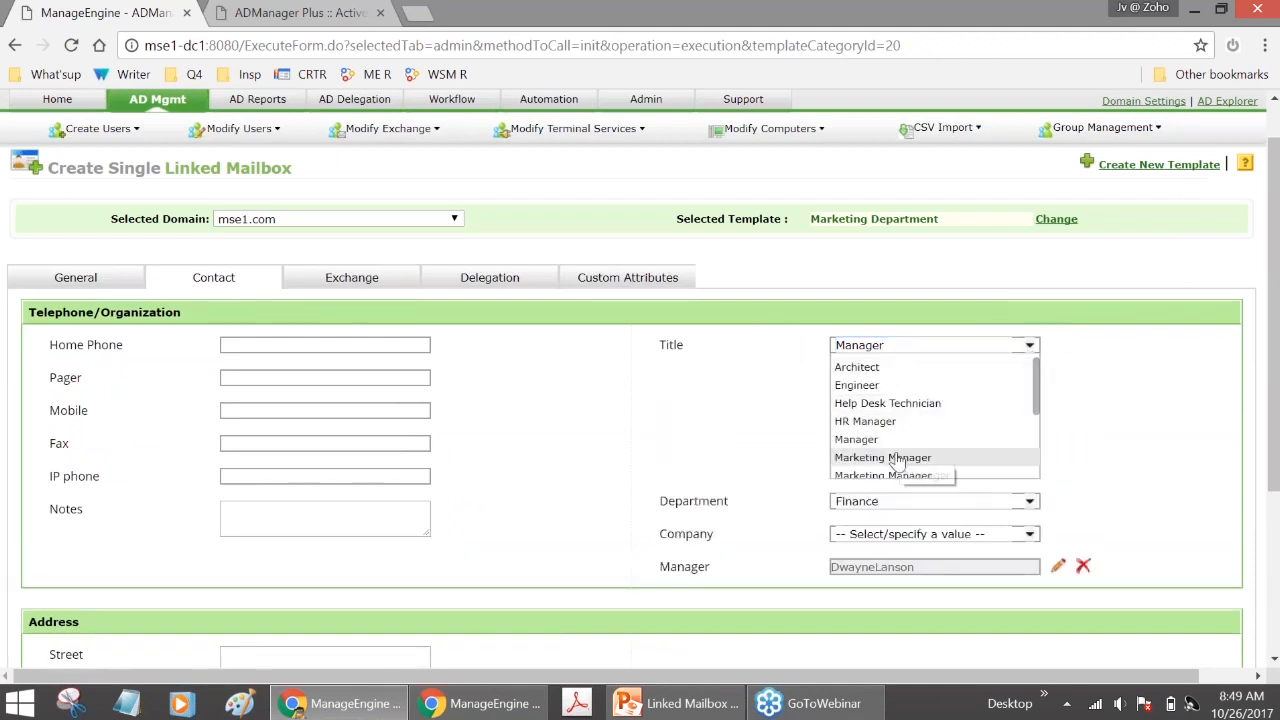
{"action": "left_click", "coordinate": [900, 457]}
{"action": "left_click", "coordinate": [886, 378]}
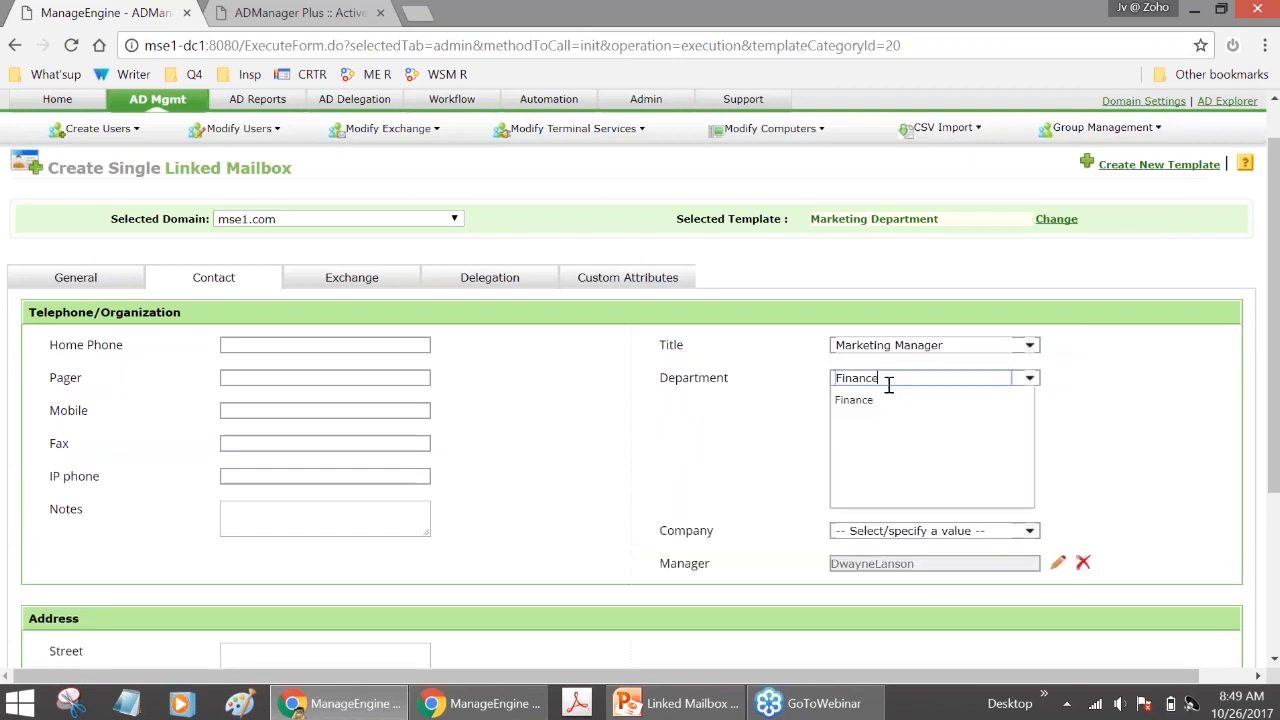
{"action": "type", "text": "M"}
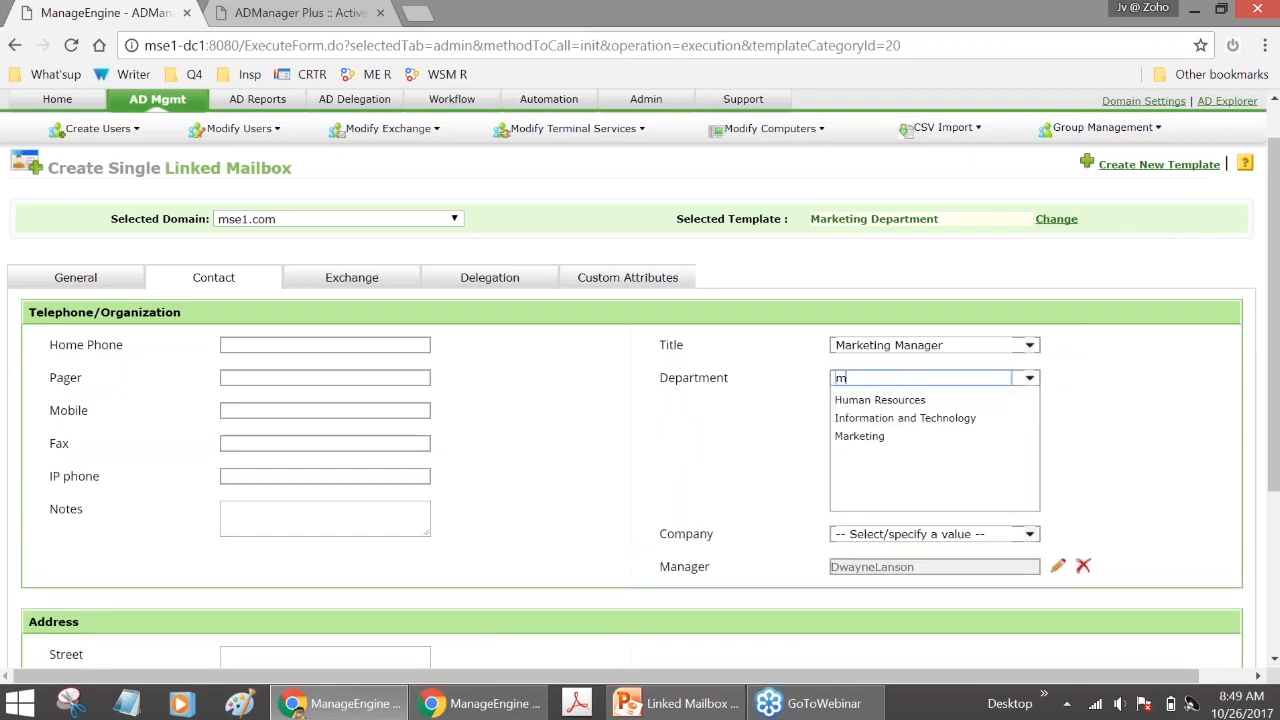
{"action": "left_click", "coordinate": [886, 438]}
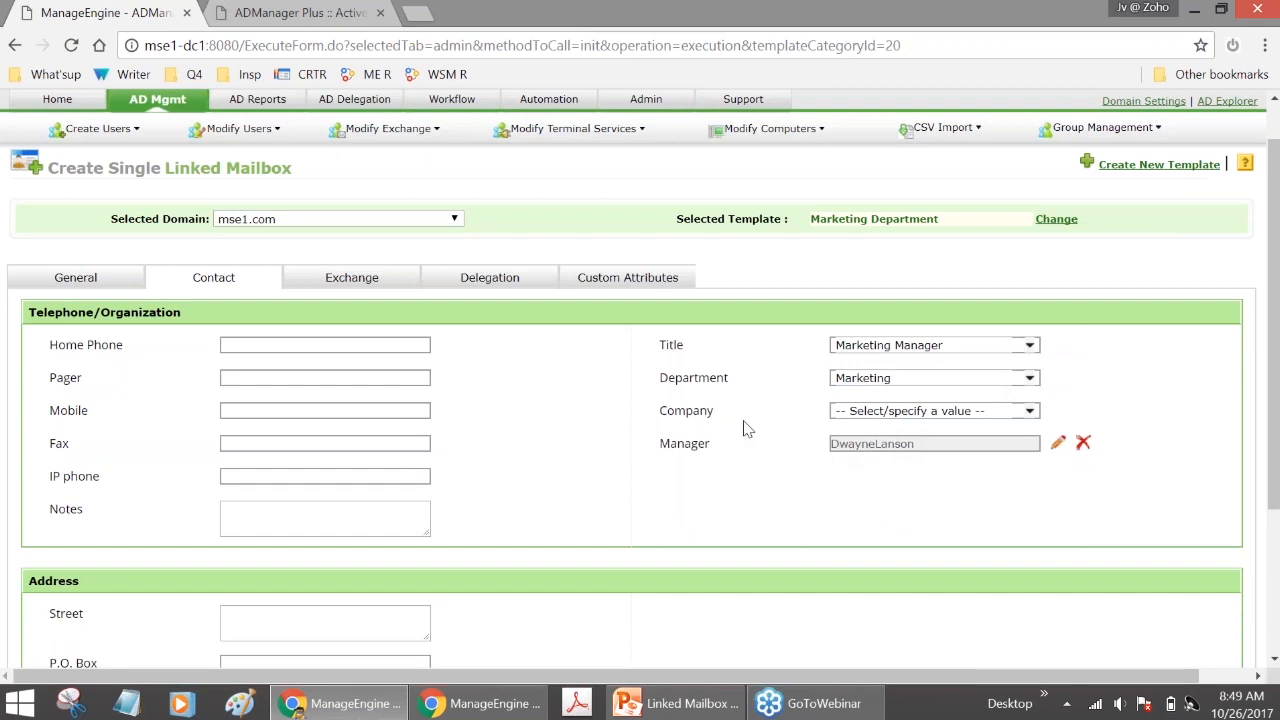
{"action": "scroll", "coordinate": [744, 428], "scroll_direction": "down", "scroll_amount": 1}
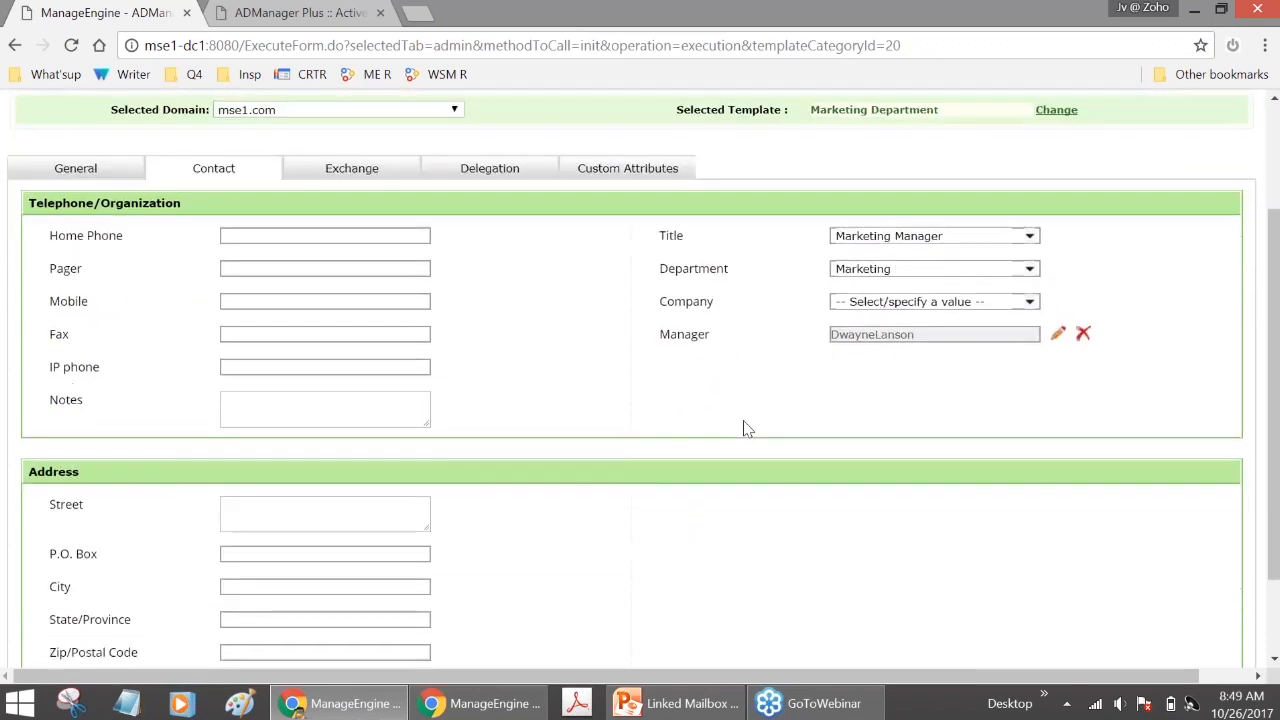
{"action": "left_click", "coordinate": [351, 172]}
Enter the user's E-mail Alias in the Exchange settings and create the linked mailbox.
{"action": "left_click", "coordinate": [279, 304]}
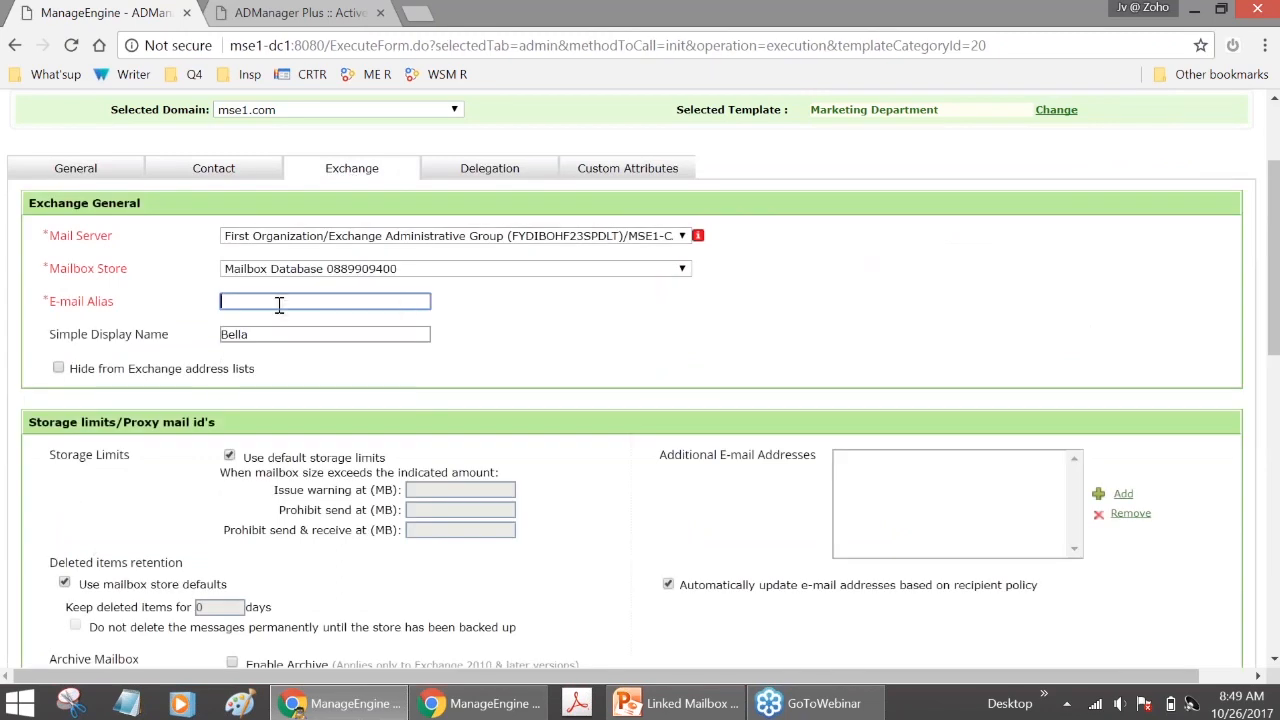
{"action": "type", "text": "BelalSwenson"}
{"action": "scroll", "coordinate": [331, 314], "scroll_direction": "down", "scroll_amount": 5}
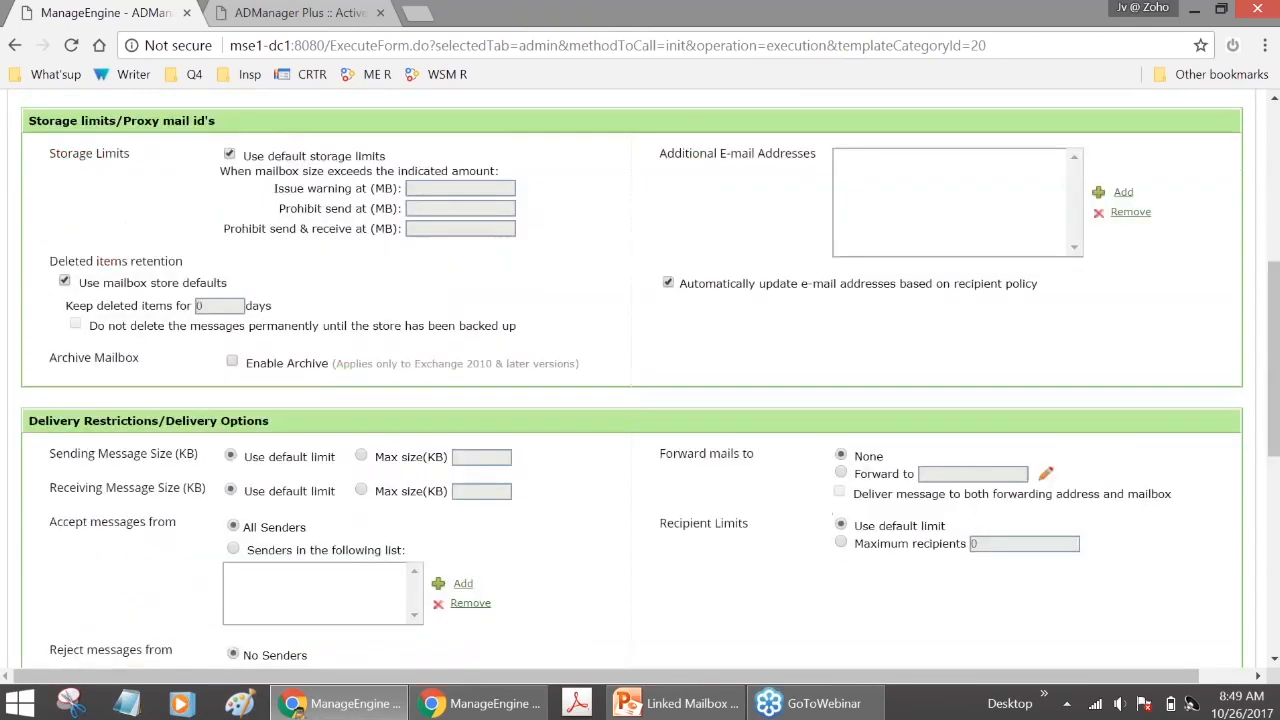
{"action": "scroll", "coordinate": [852, 330], "scroll_direction": "down", "scroll_amount": 4}
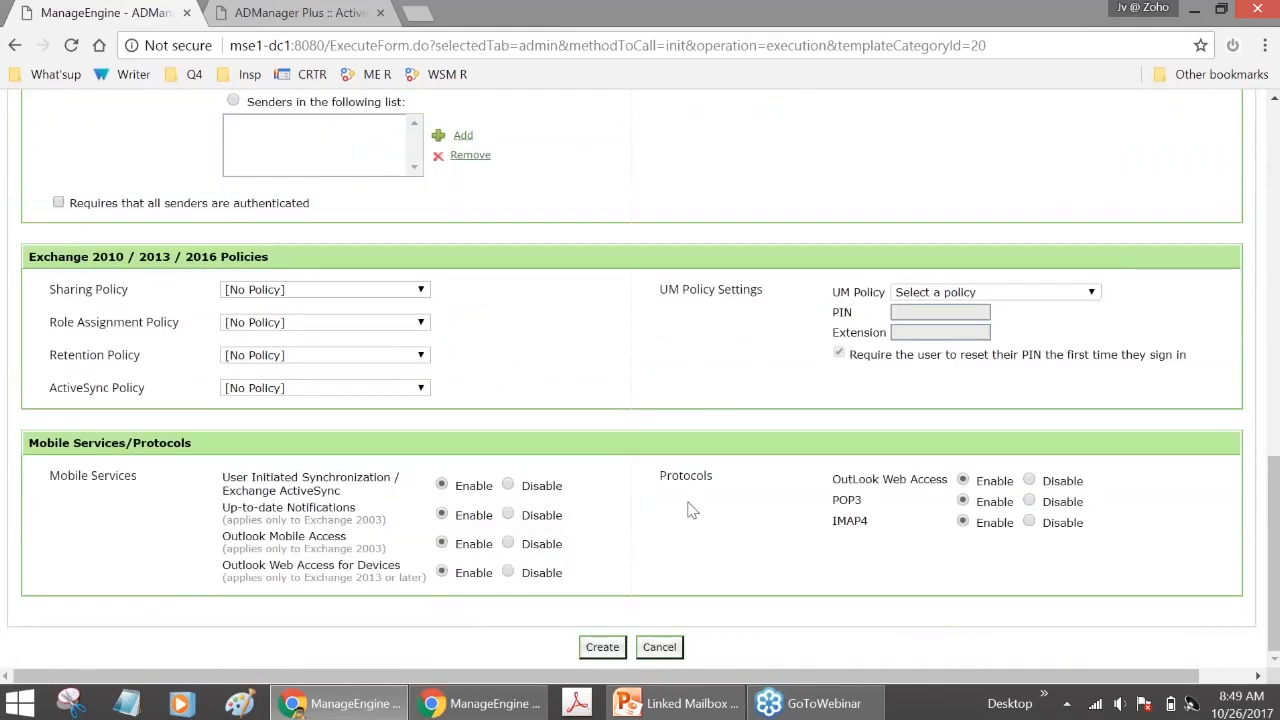
{"action": "left_click", "coordinate": [608, 648]}
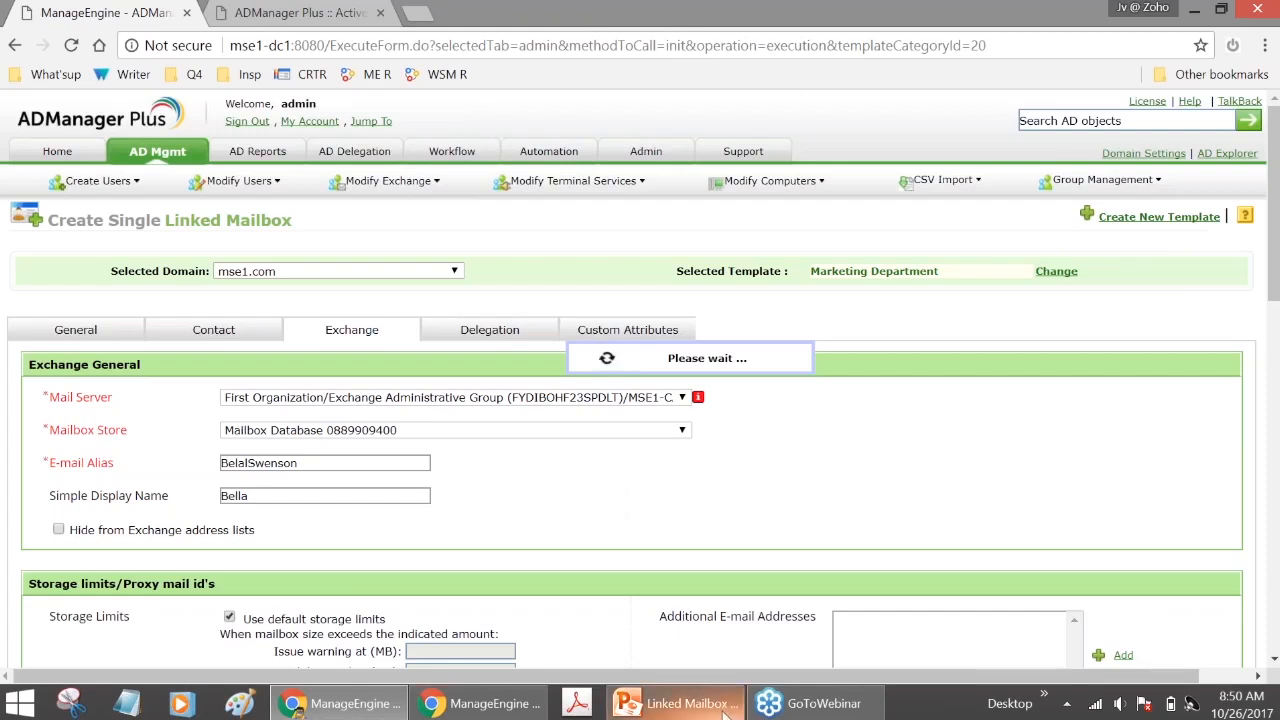
{"action": "left_click", "coordinate": [678, 703]}
Show the native tool options slide, then return to the linked mailbox creation page.
{"action": "left_click", "coordinate": [95, 510]}
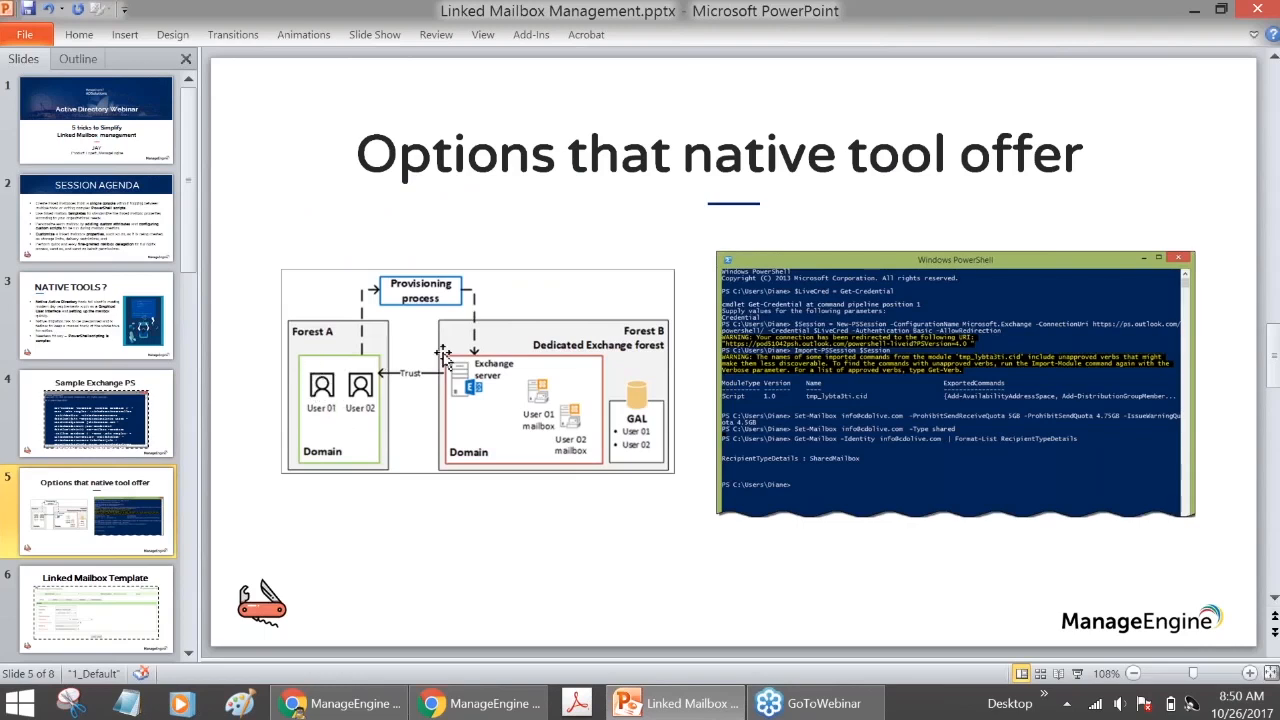
{"action": "left_click", "coordinate": [470, 703]}
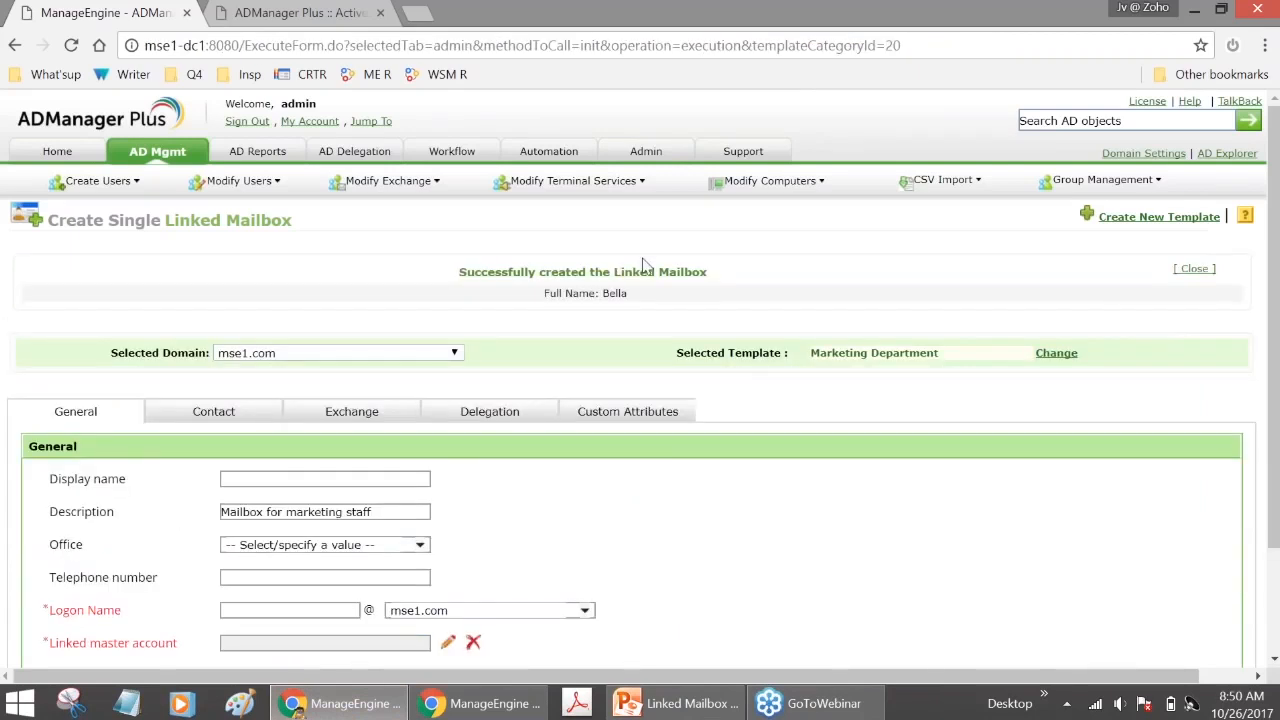
Highlight 'Linked Mailbox' in the confirmation and search AD objects for the new user's name.
{"action": "left_click_drag", "start_coordinate": [615, 272], "coordinate": [707, 272]}
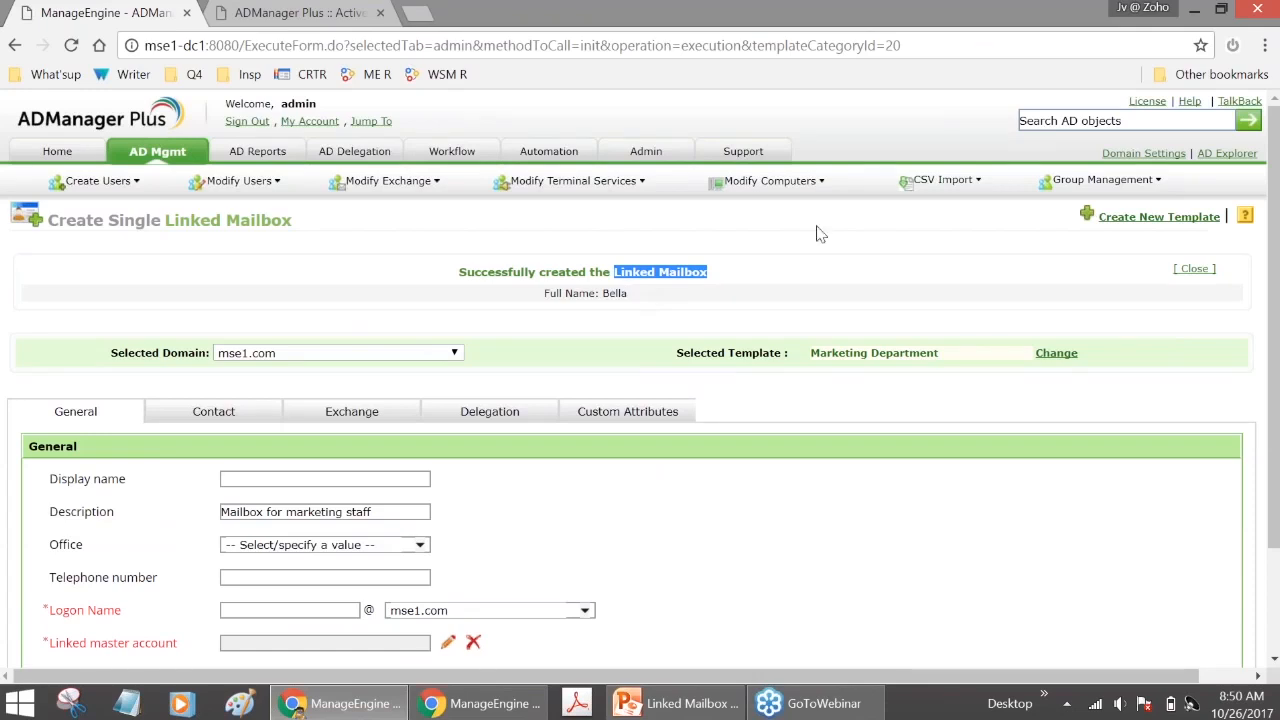
{"action": "left_click", "coordinate": [1090, 120]}
{"action": "type", "text": "bella"}
{"action": "key", "text": "Return"}
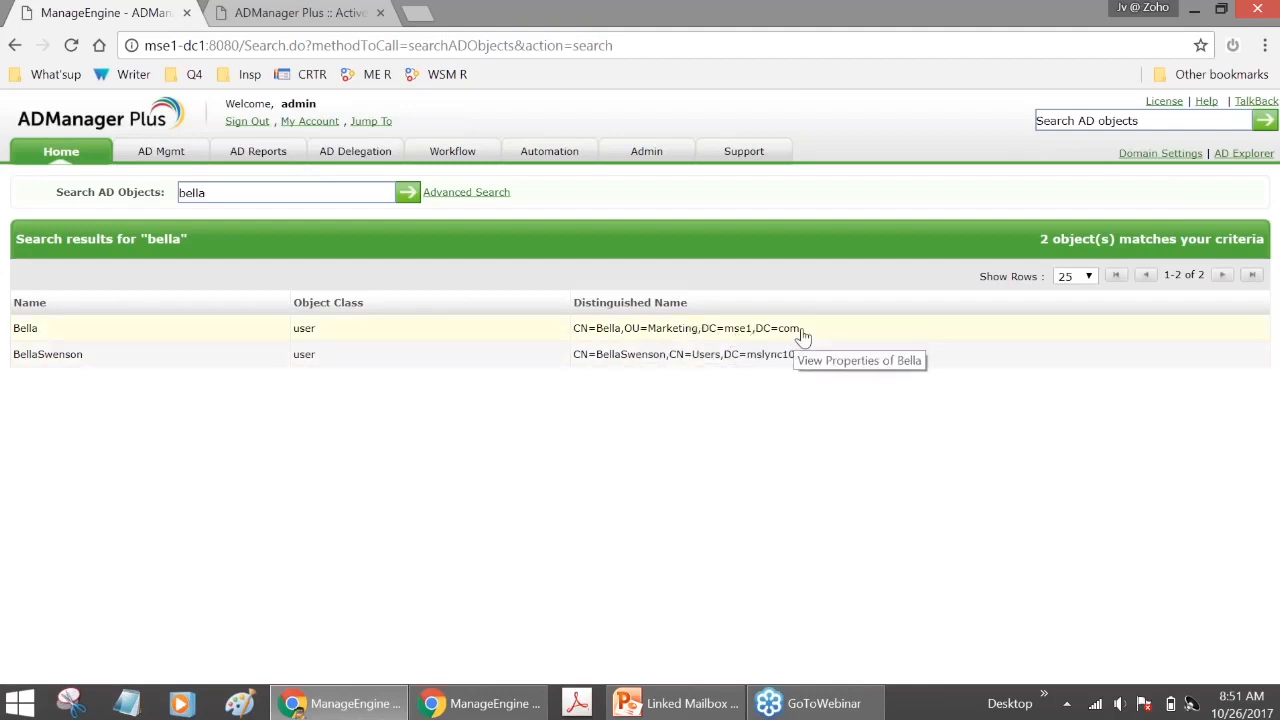
{"action": "left_click", "coordinate": [454, 332]}
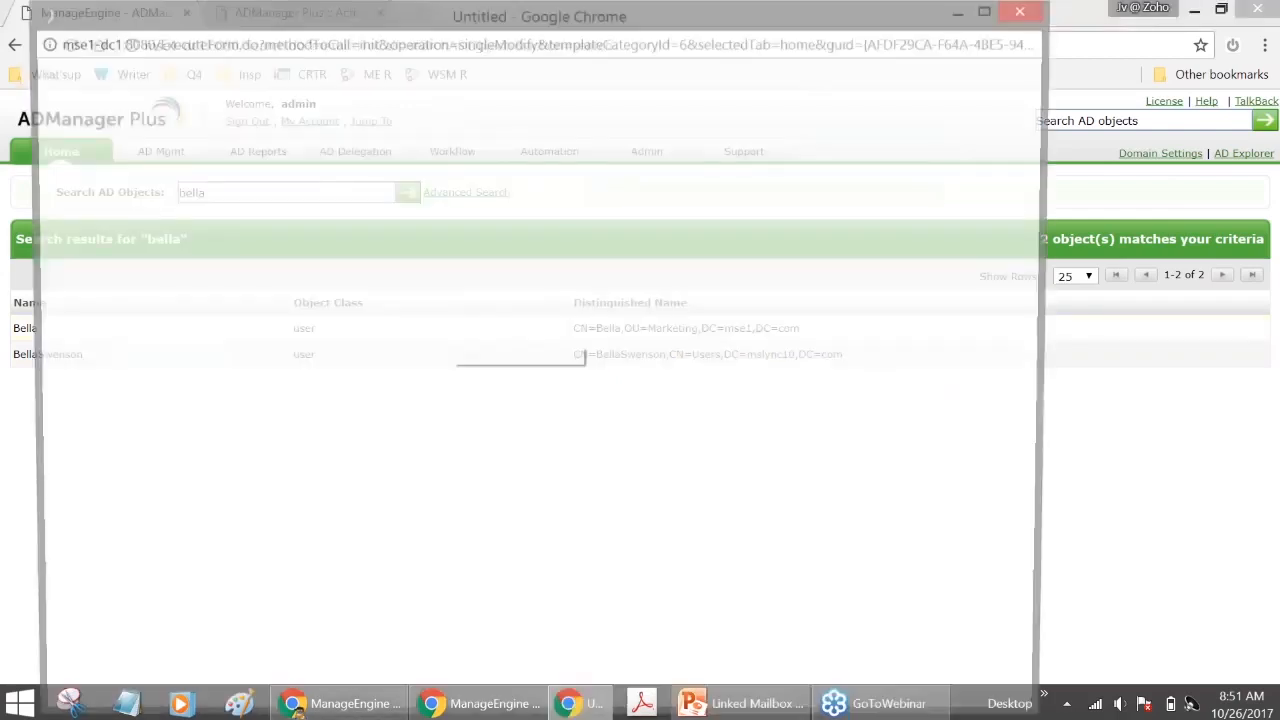
{"action": "scroll", "coordinate": [452, 325], "scroll_direction": "down", "scroll_amount": 1}
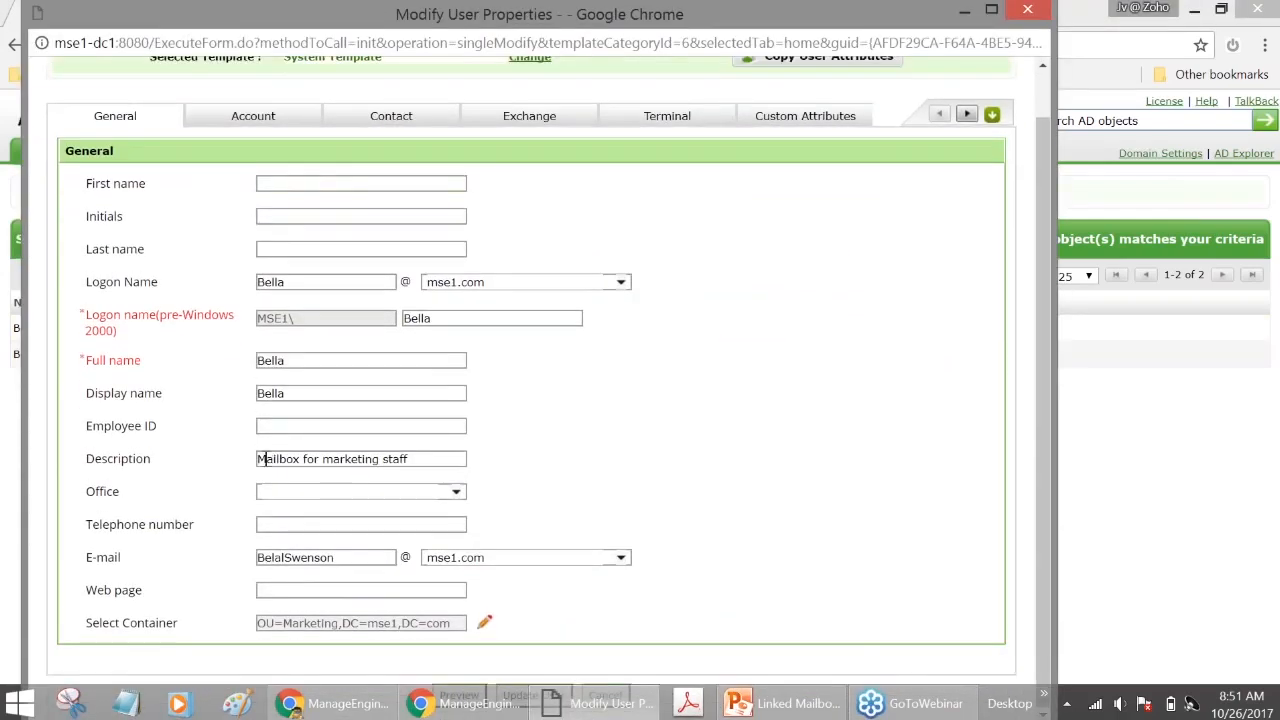
{"action": "triple_click", "coordinate": [272, 458]}
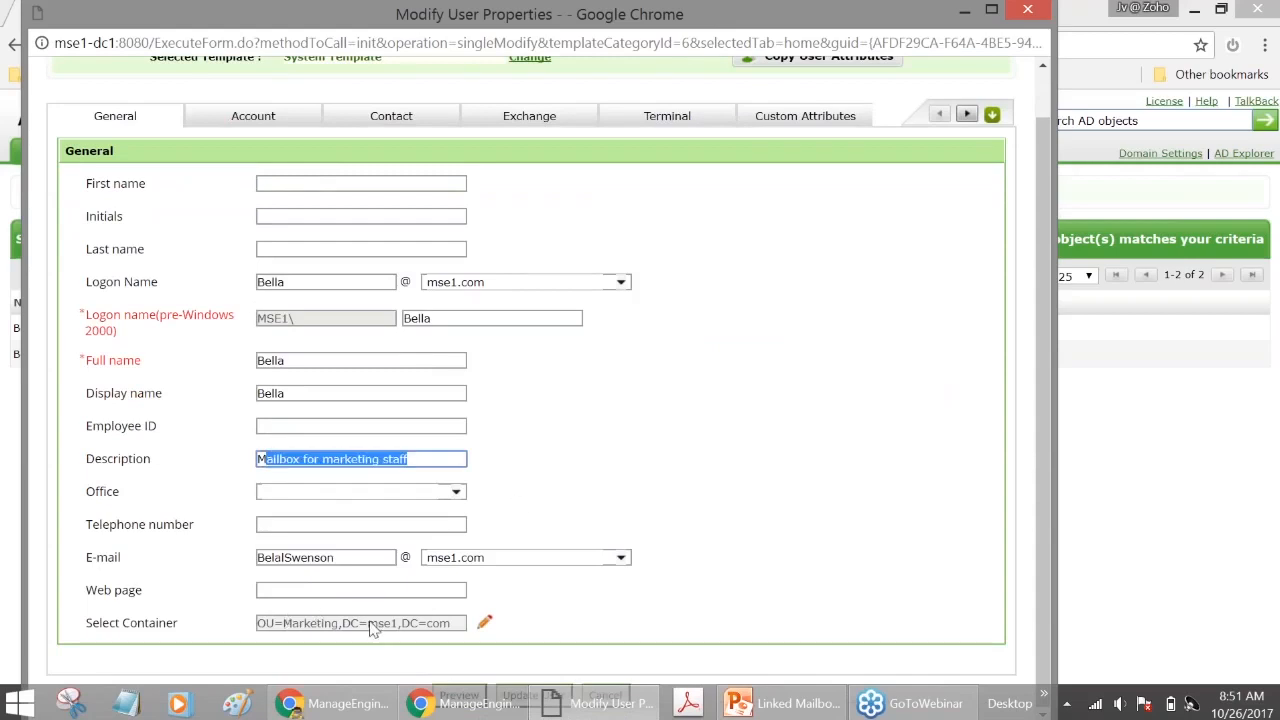
{"action": "left_click", "coordinate": [234, 126]}
{"action": "scroll", "coordinate": [193, 349], "scroll_direction": "down", "scroll_amount": 1}
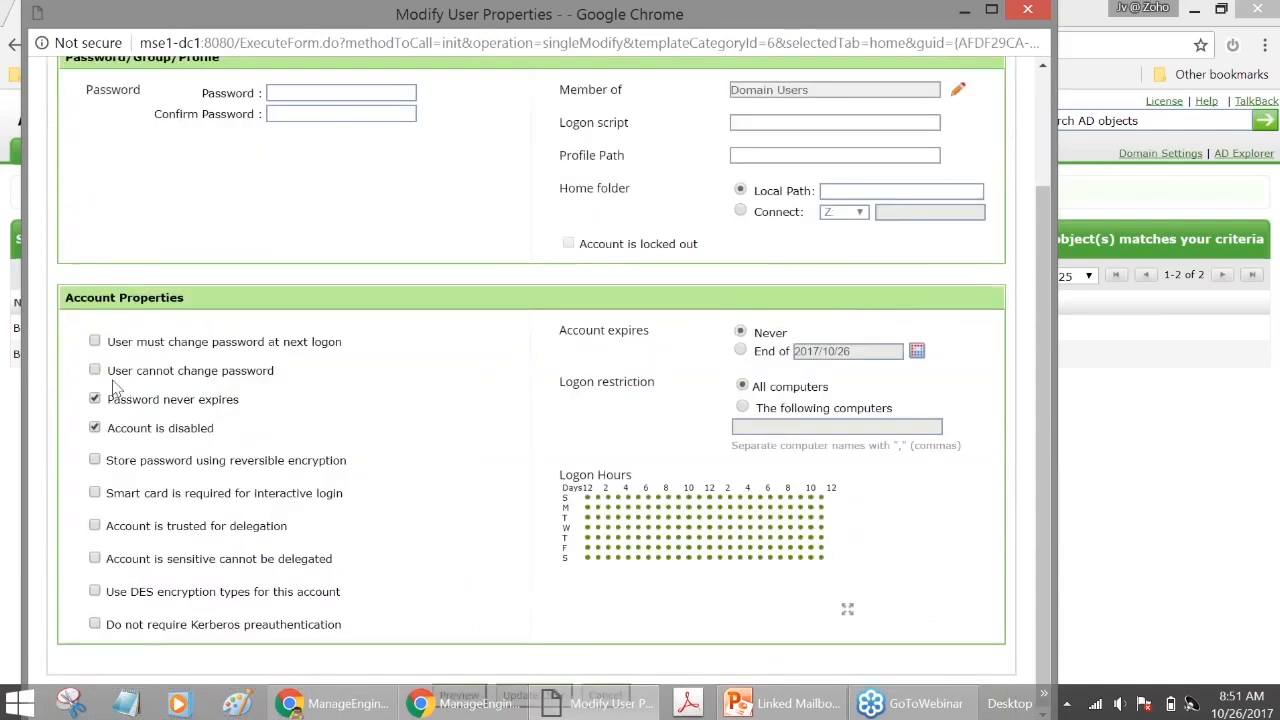
{"action": "left_click_drag", "start_coordinate": [107, 372], "coordinate": [108, 436]}
{"action": "scroll", "coordinate": [213, 362], "scroll_direction": "up", "scroll_amount": 2}
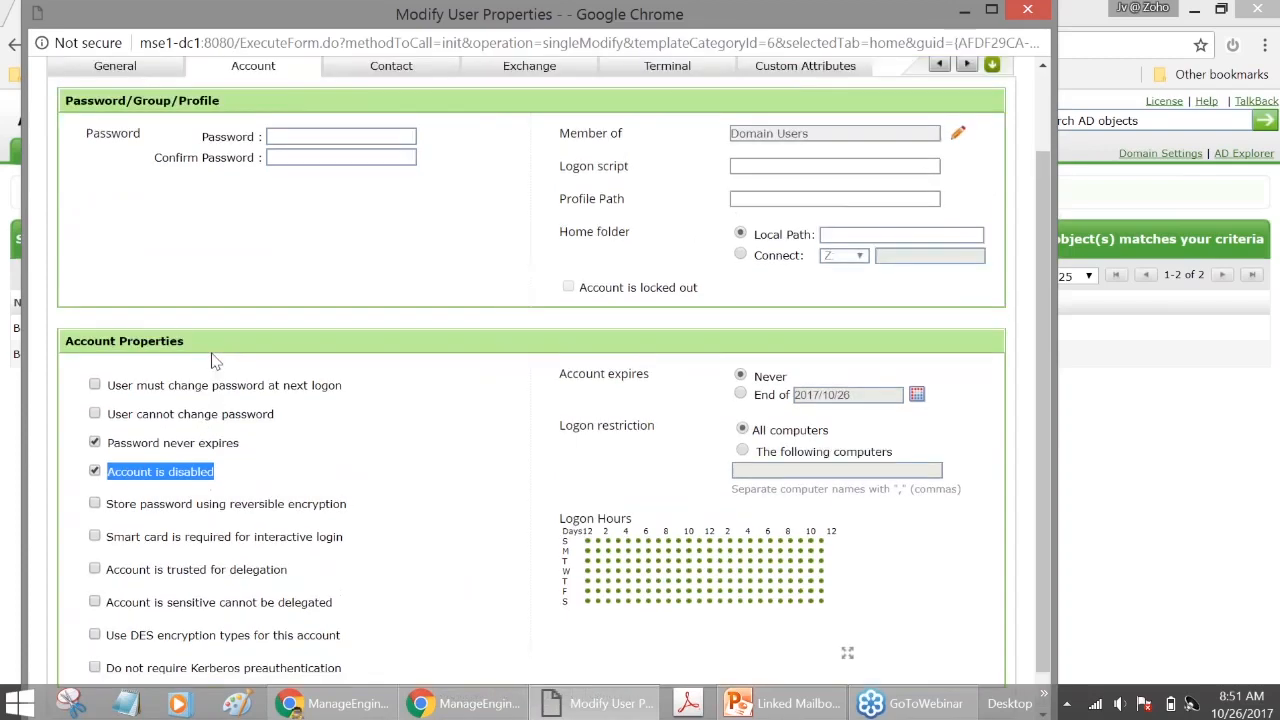
{"action": "left_click", "coordinate": [391, 166]}
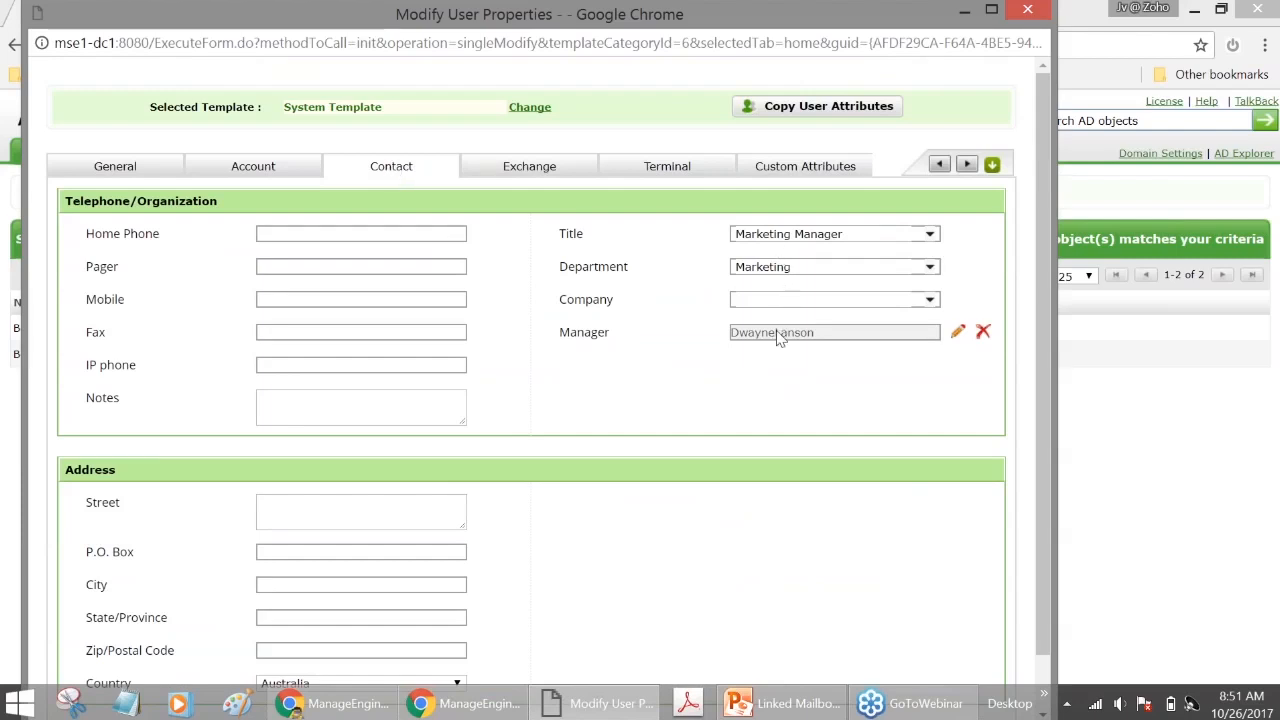
{"action": "left_click", "coordinate": [1028, 10]}
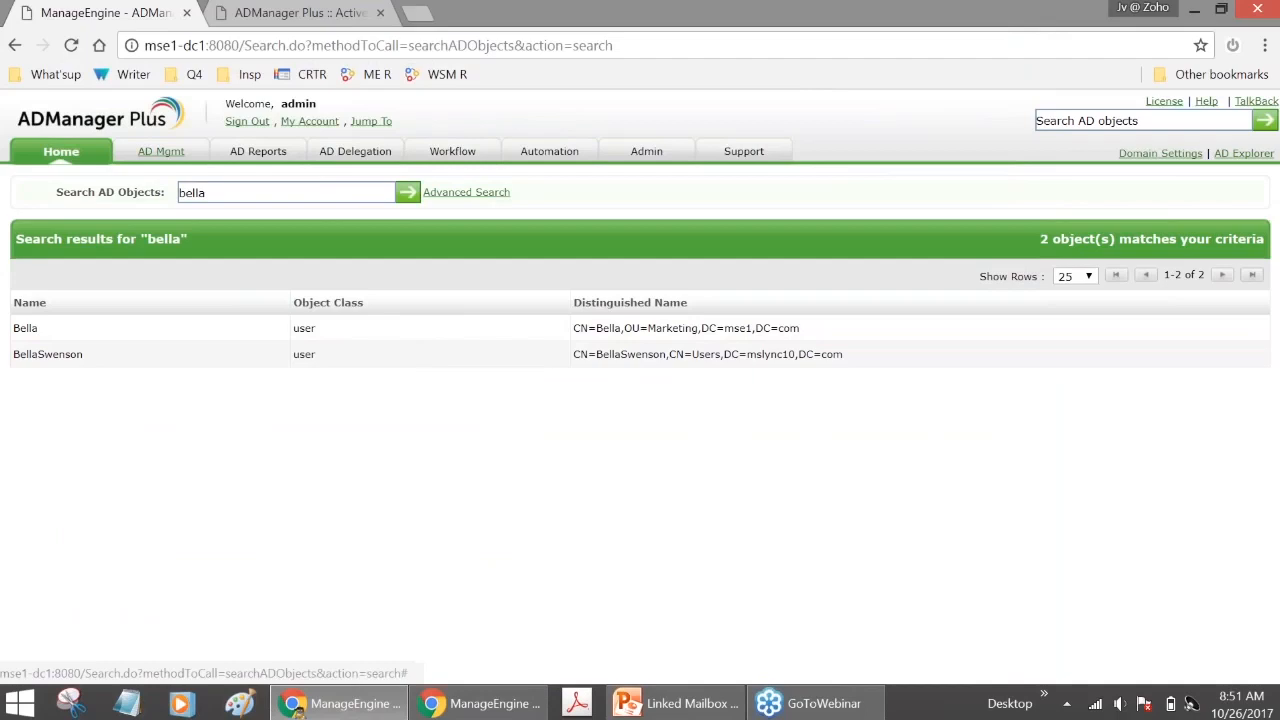
Go through AD Mgmt > Mailbox Management to the Linked Mailbox Creation Templates list.
{"action": "left_click", "coordinate": [161, 151]}
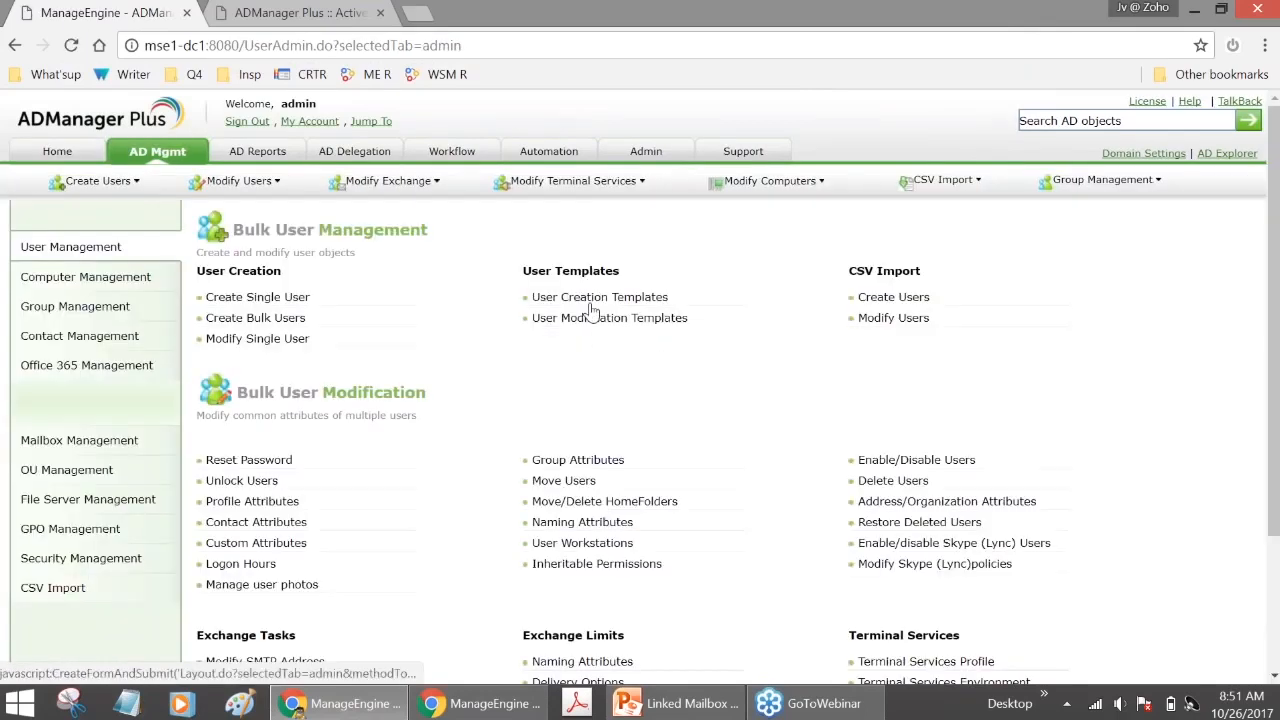
{"action": "left_click", "coordinate": [52, 440]}
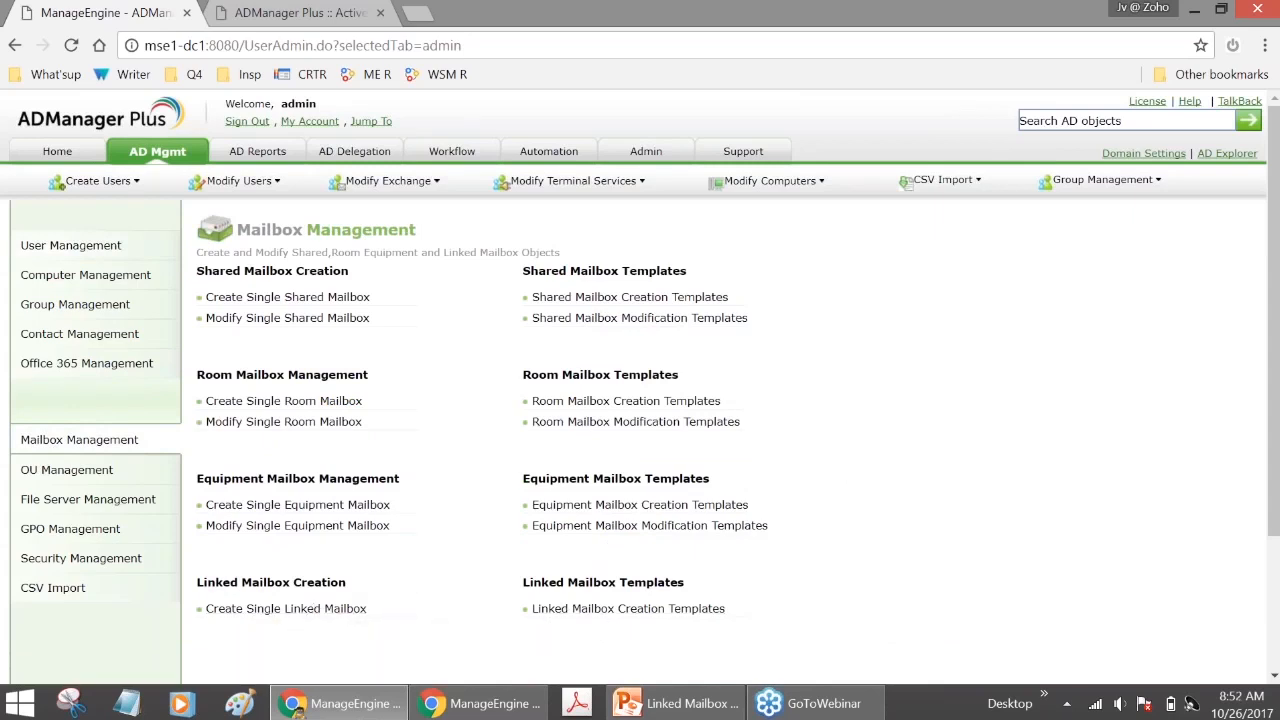
{"action": "left_click", "coordinate": [592, 612]}
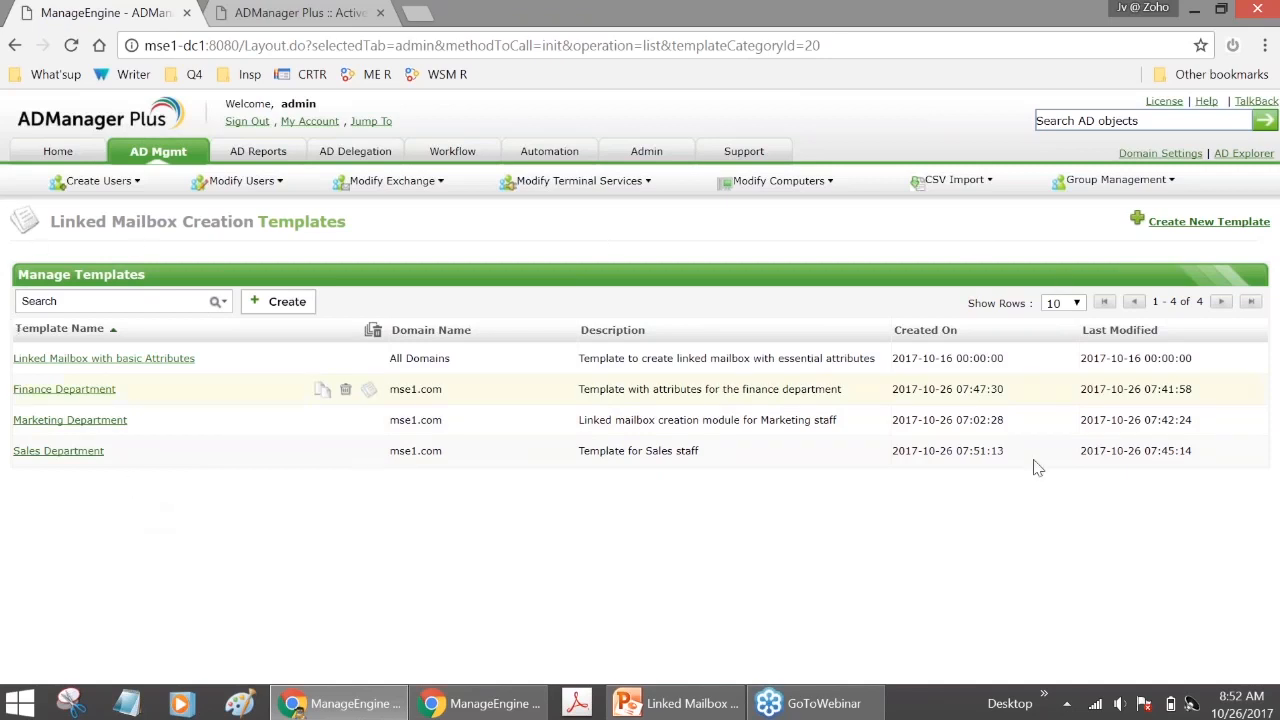
Show the Session Agenda slide (slide 2) in PowerPoint, then return to ADManager Plus.
{"action": "left_click", "coordinate": [668, 705]}
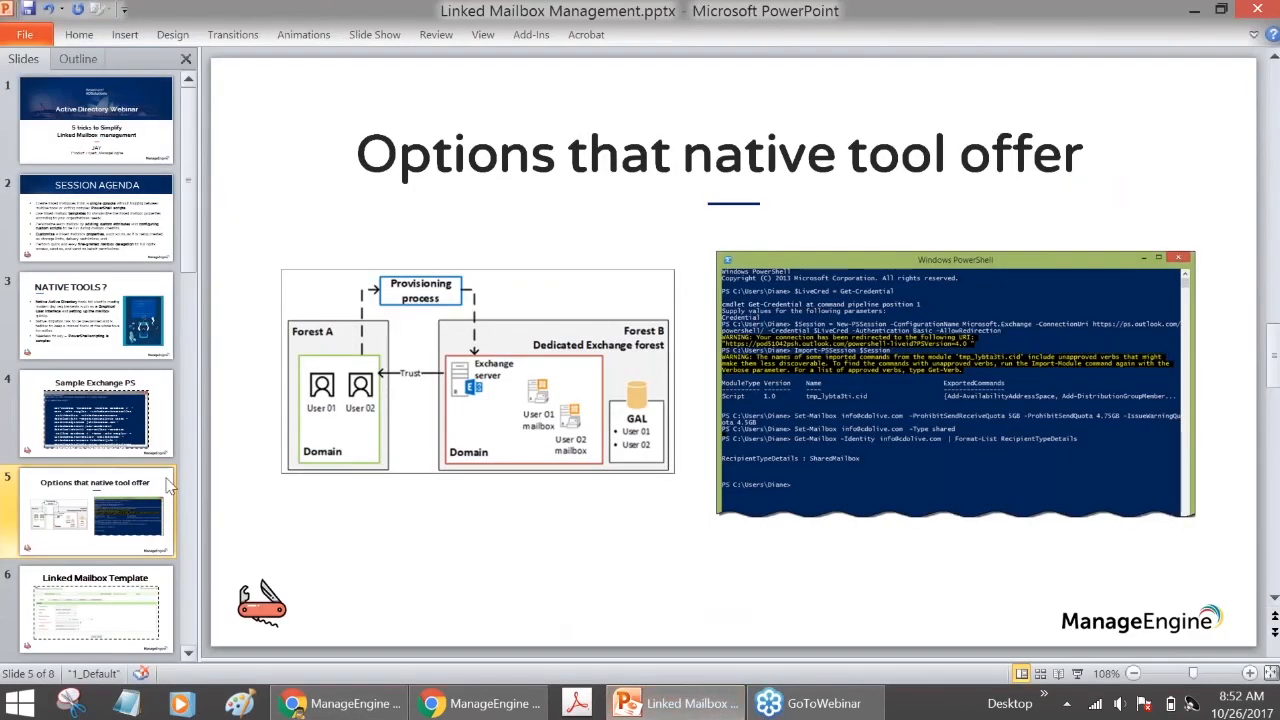
{"action": "left_click", "coordinate": [100, 256]}
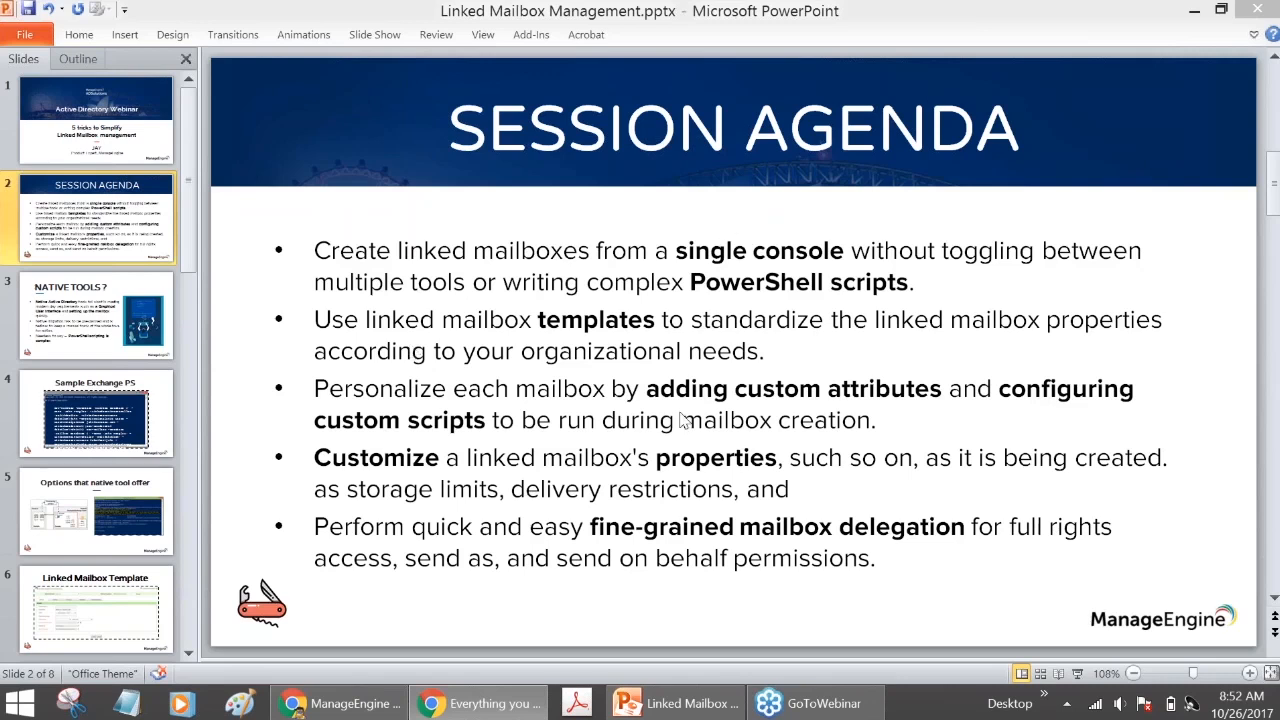
{"action": "left_click", "coordinate": [365, 708]}
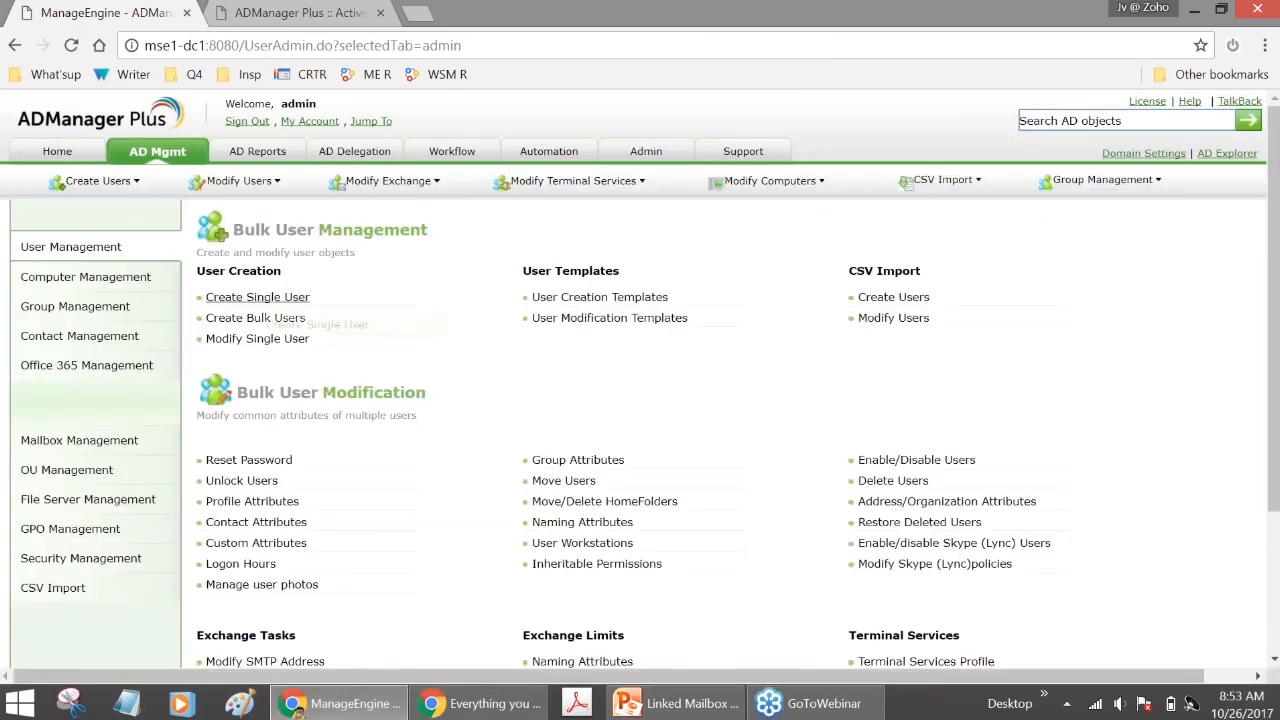
Open Create Single Shared Mailbox and view its Contact, Exchange, Delegation and Custom Attributes sections.
{"action": "left_click", "coordinate": [55, 445]}
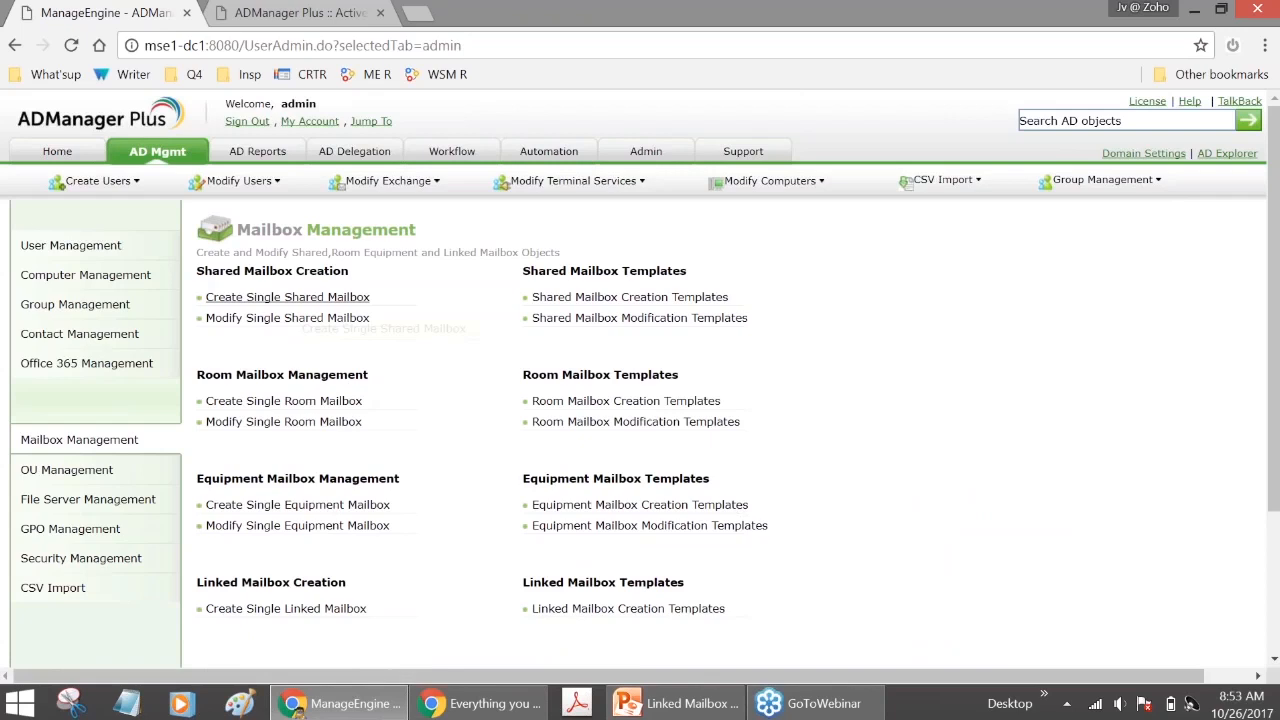
{"action": "left_click", "coordinate": [272, 299]}
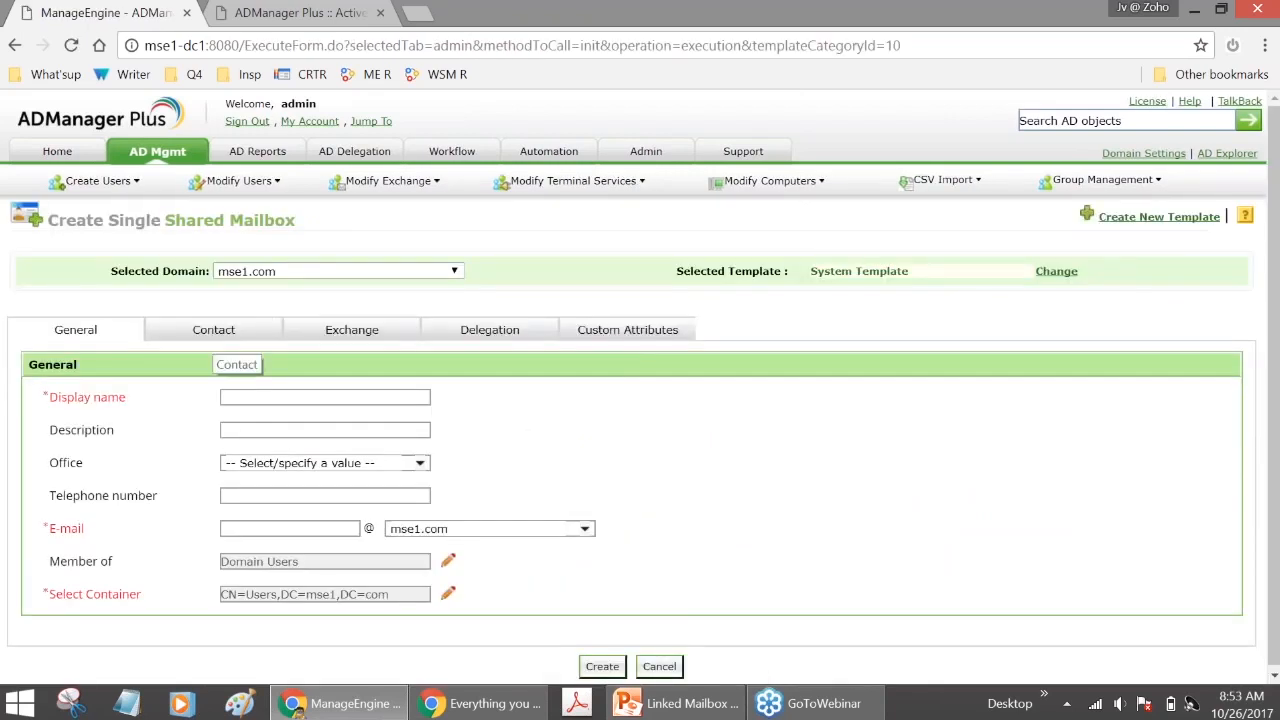
{"action": "left_click", "coordinate": [214, 332]}
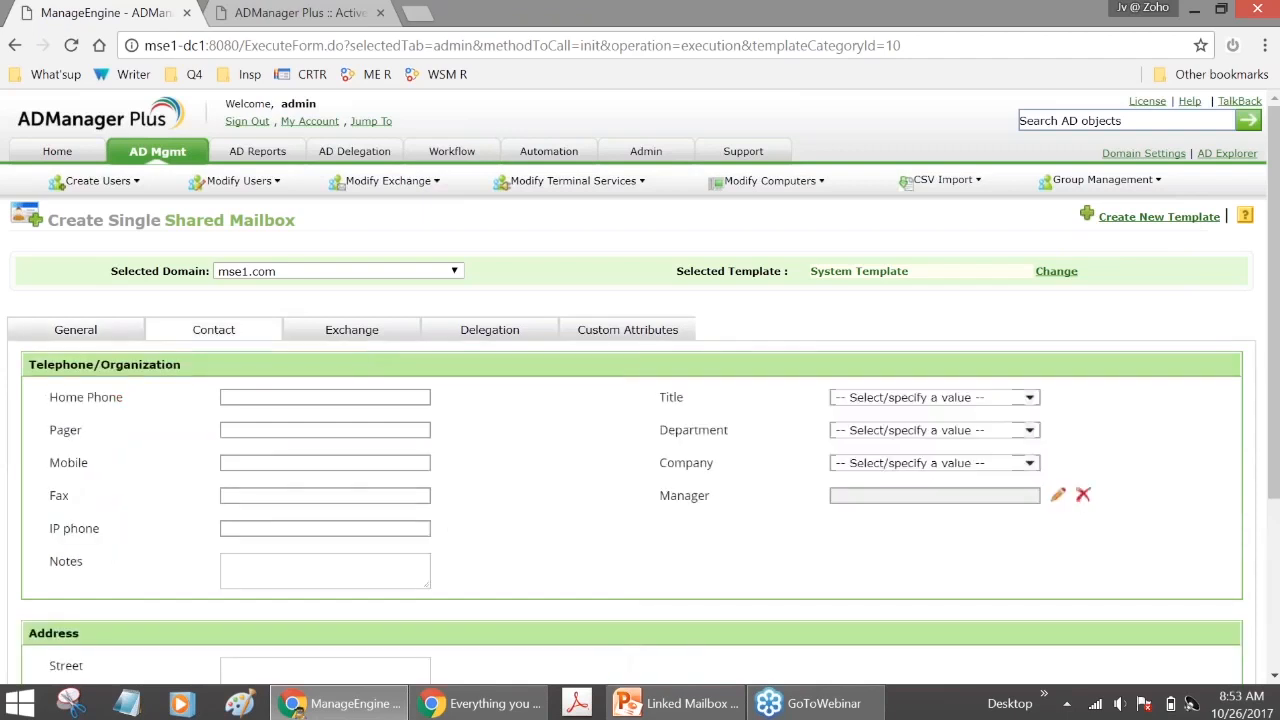
{"action": "left_click", "coordinate": [366, 337]}
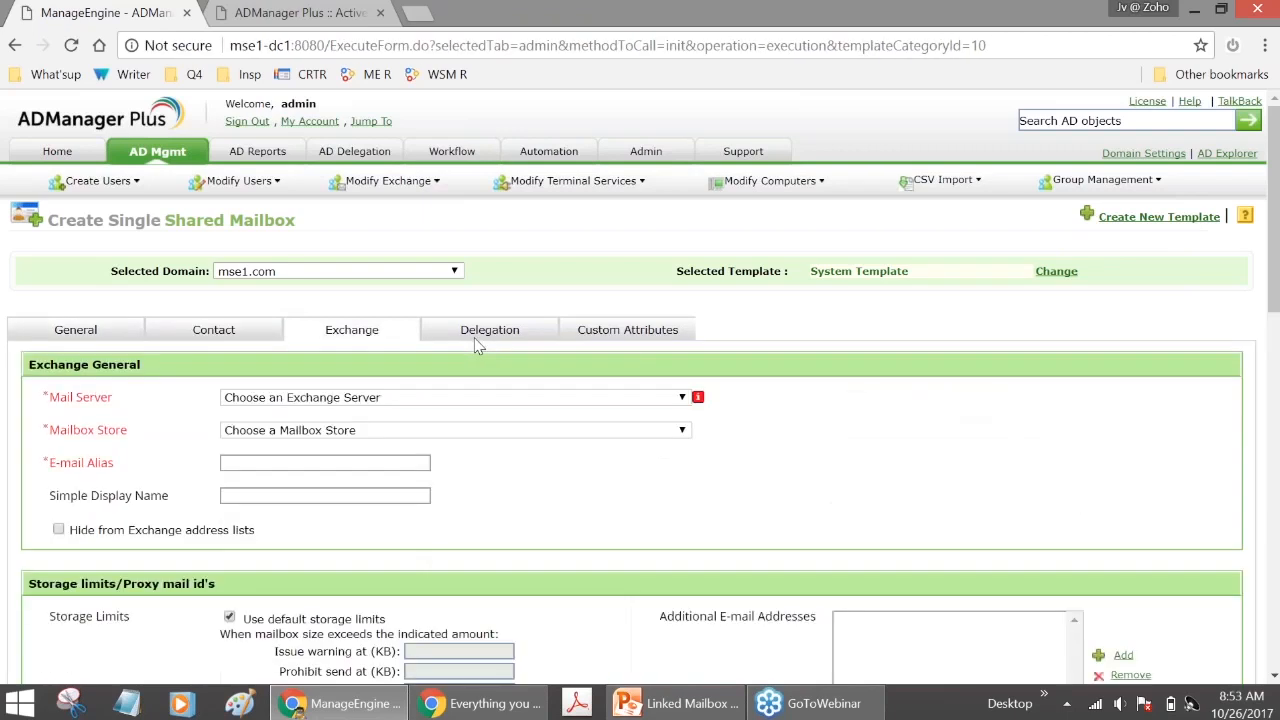
{"action": "left_click", "coordinate": [484, 336]}
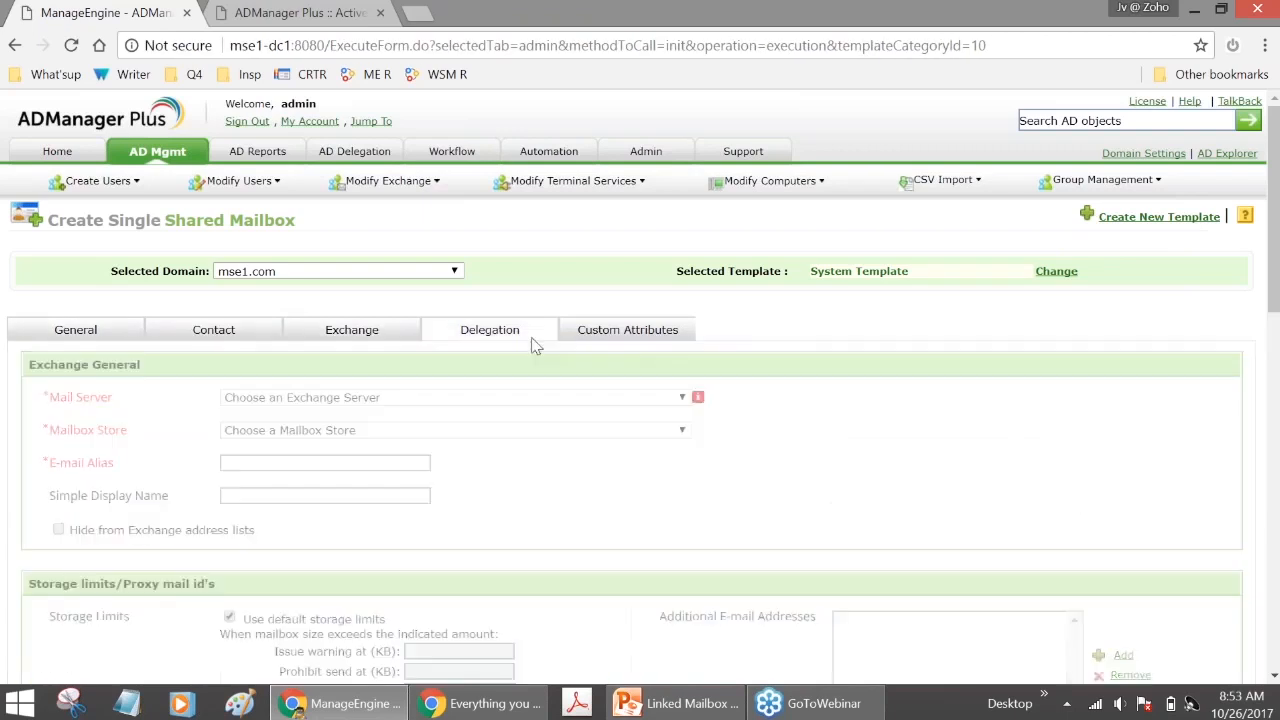
{"action": "left_click", "coordinate": [604, 335]}
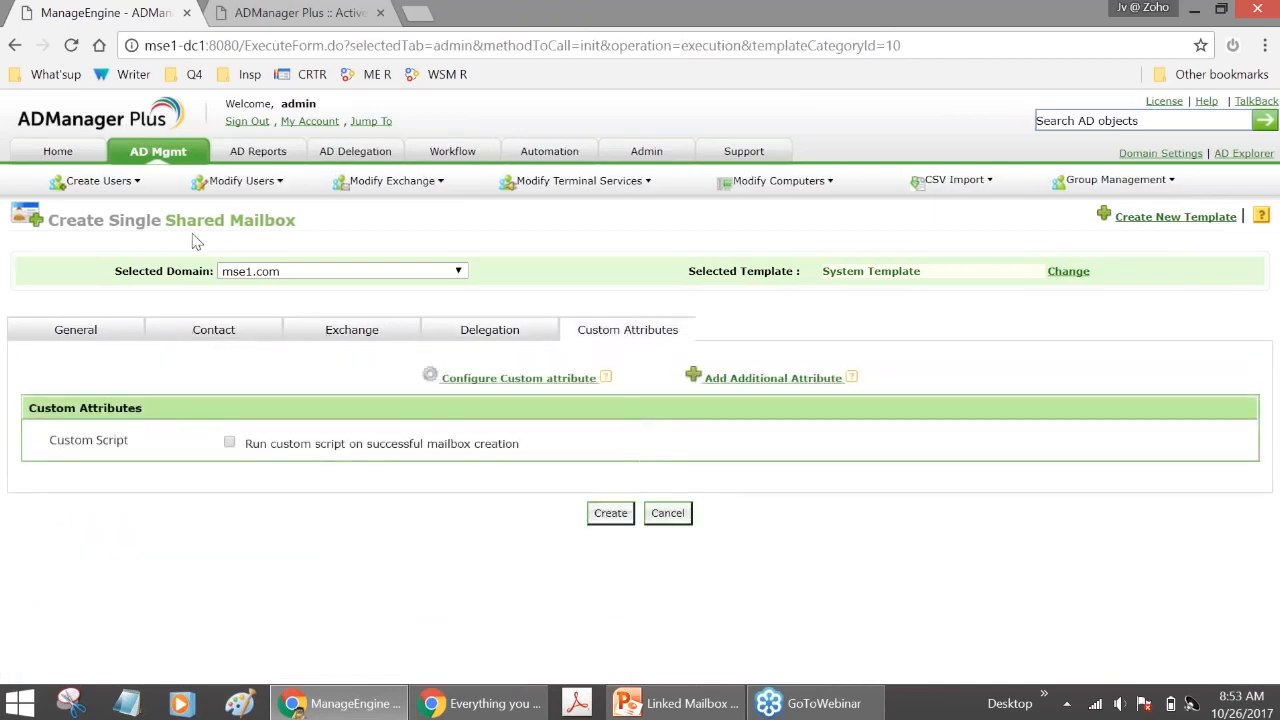
Return to the AD Mgmt Mailbox Management tasks and bring PowerPoint to the front.
{"action": "left_click", "coordinate": [172, 157]}
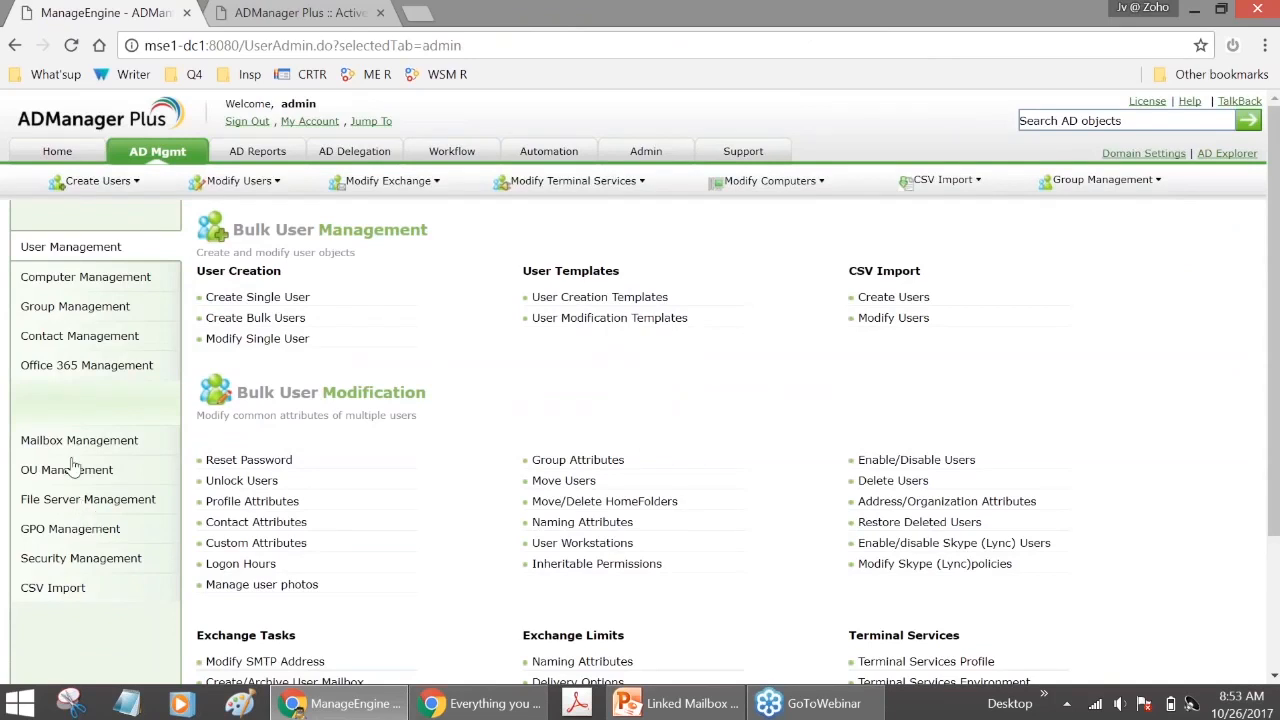
{"action": "left_click", "coordinate": [120, 442]}
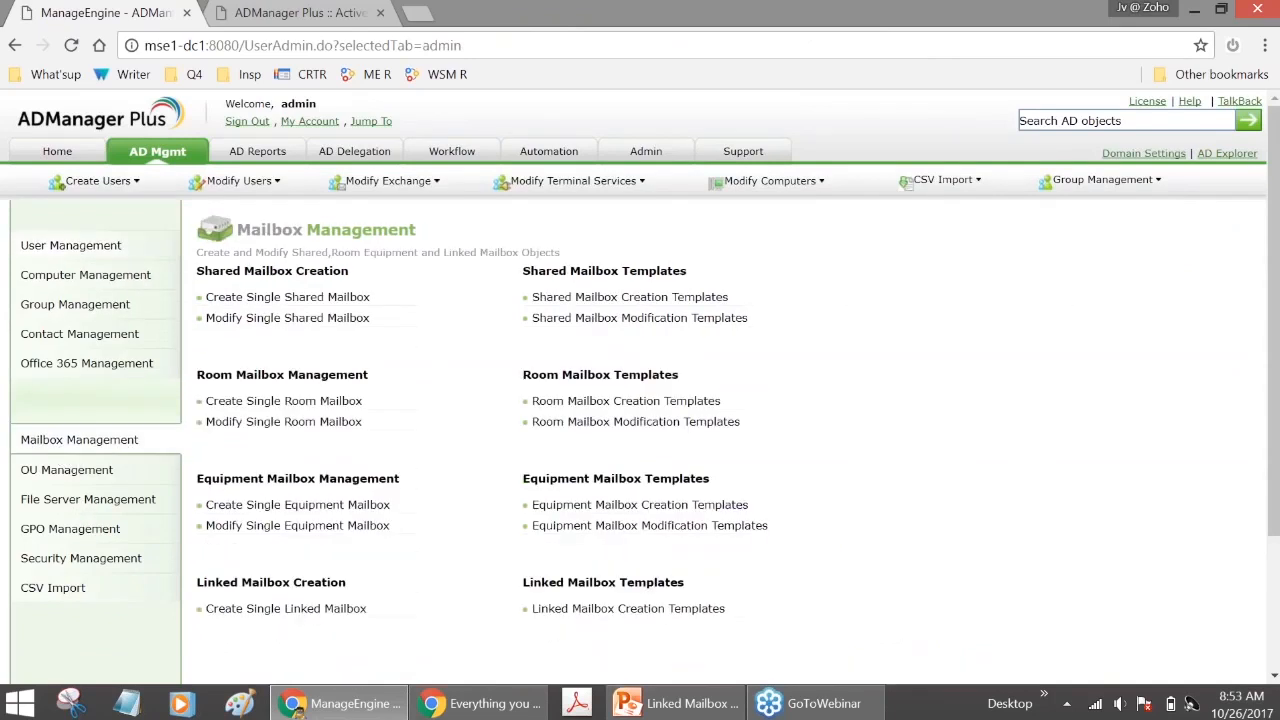
{"action": "left_click", "coordinate": [720, 706]}
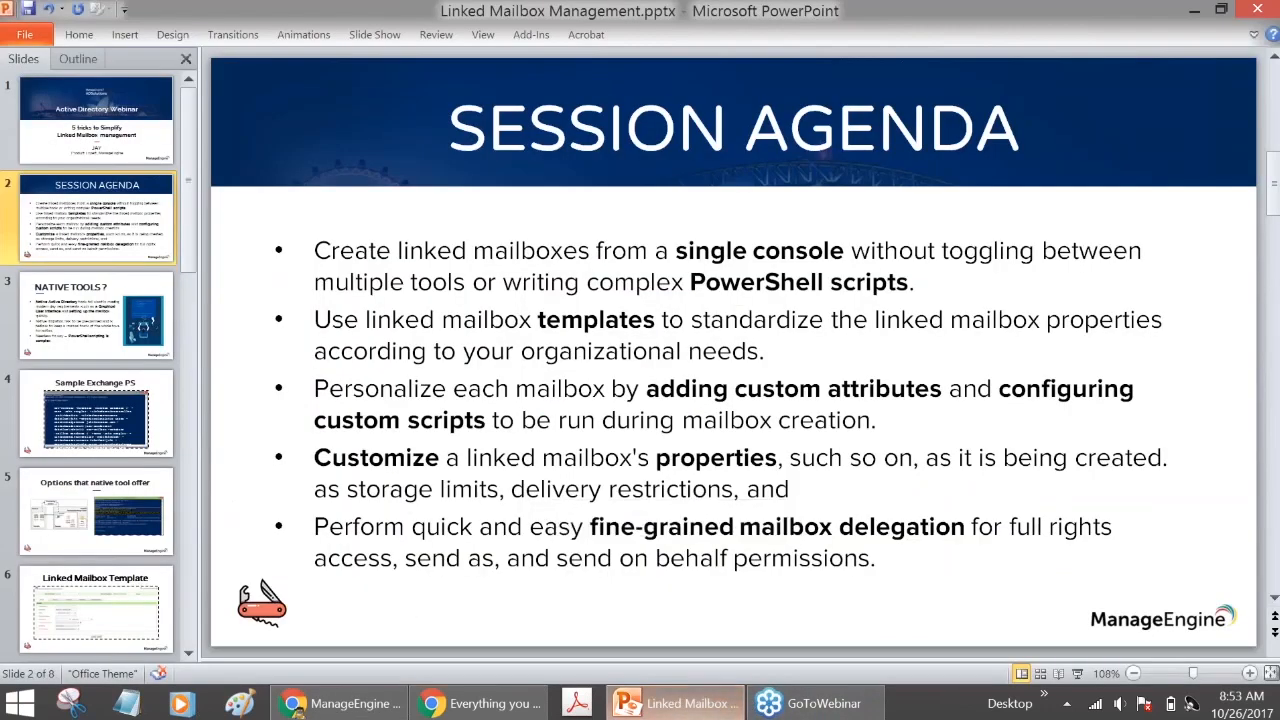
Go from the title slide back to Session Agenda and highlight its first bullet.
{"action": "left_click", "coordinate": [92, 160]}
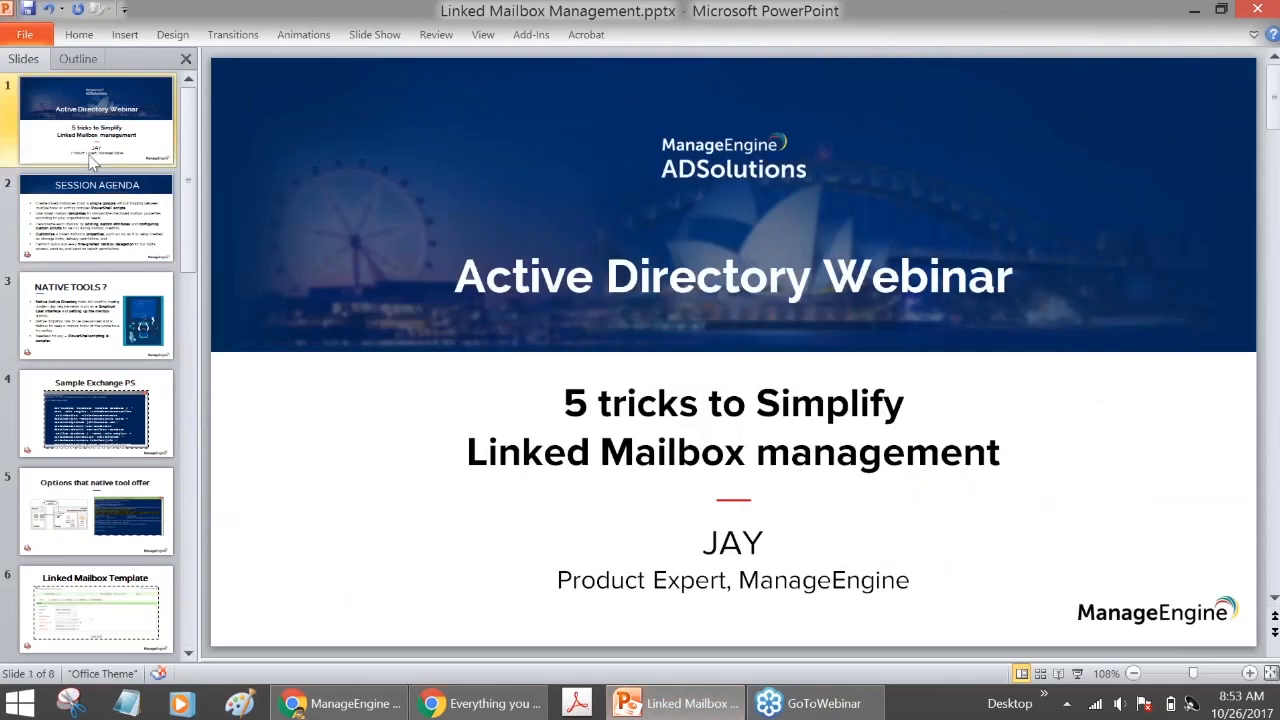
{"action": "left_click", "coordinate": [120, 243]}
{"action": "mouse_move", "coordinate": [316, 251]}
{"action": "left_mouse_down"}
{"action": "mouse_move", "coordinate": [894, 540]}
{"action": "mouse_move", "coordinate": [894, 557]}
{"action": "left_mouse_up"}
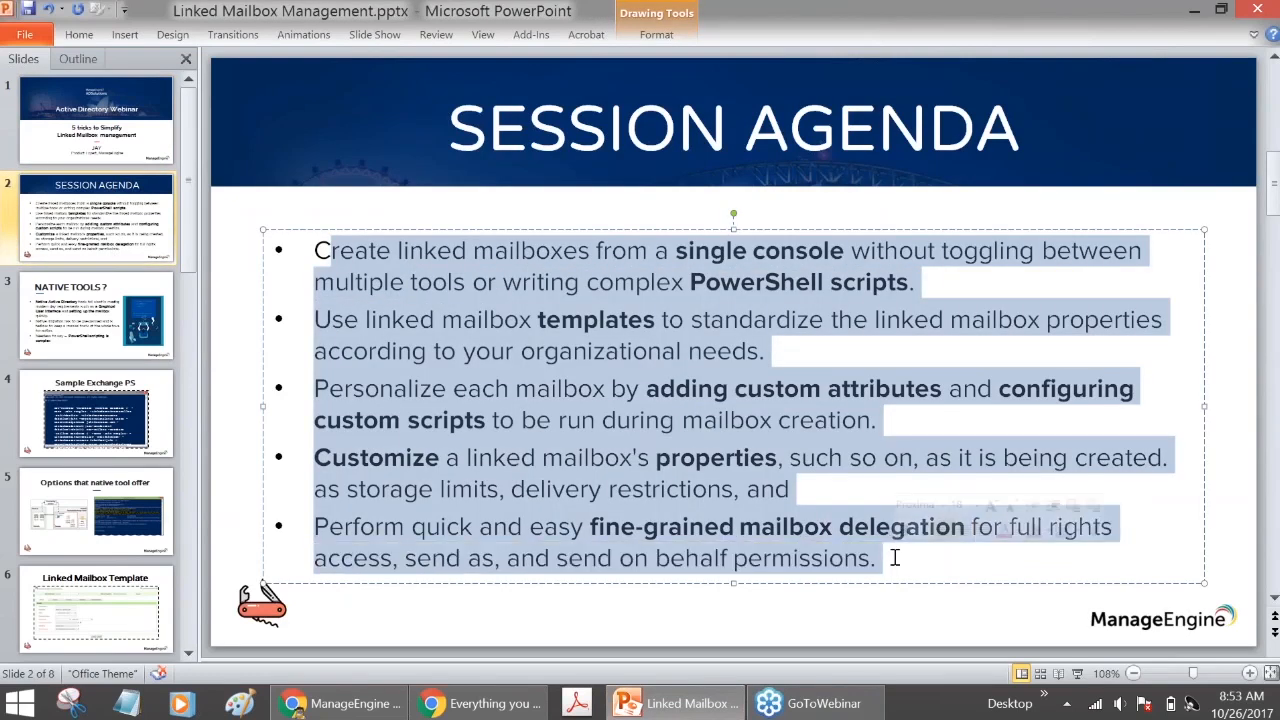
{"action": "left_click", "coordinate": [894, 550]}
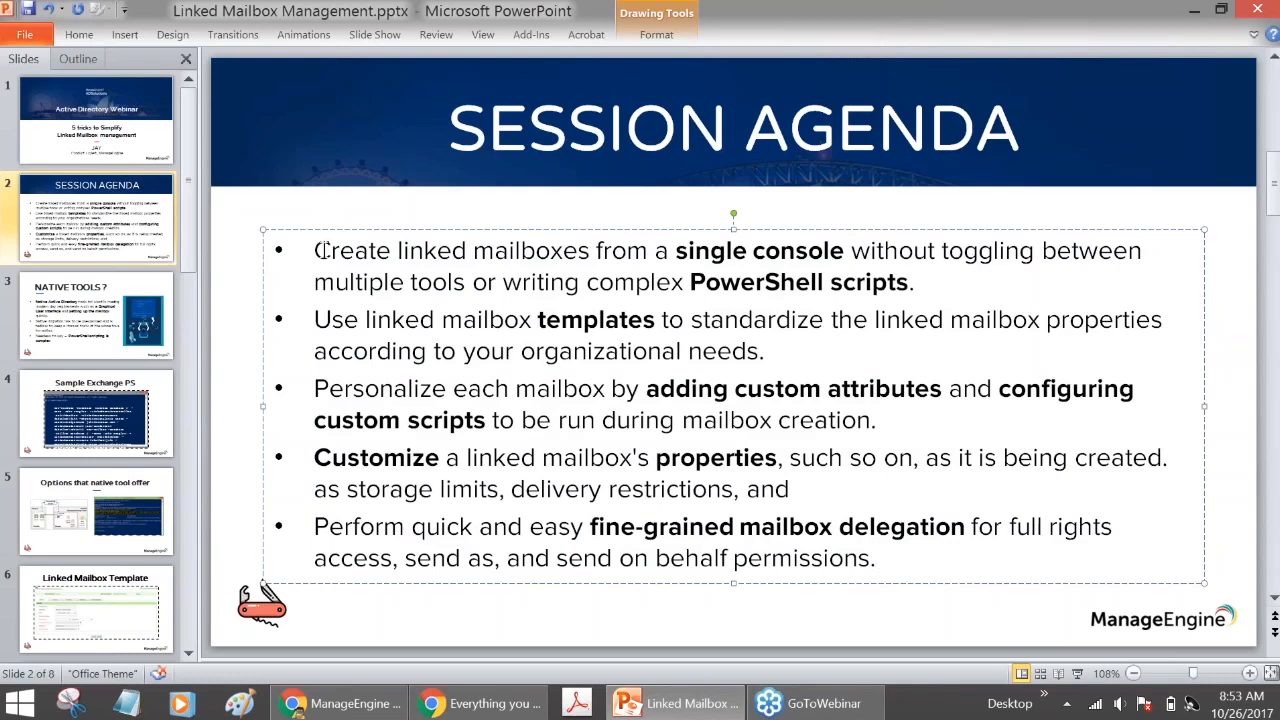
{"action": "left_click_drag", "start_coordinate": [318, 251], "coordinate": [884, 296]}
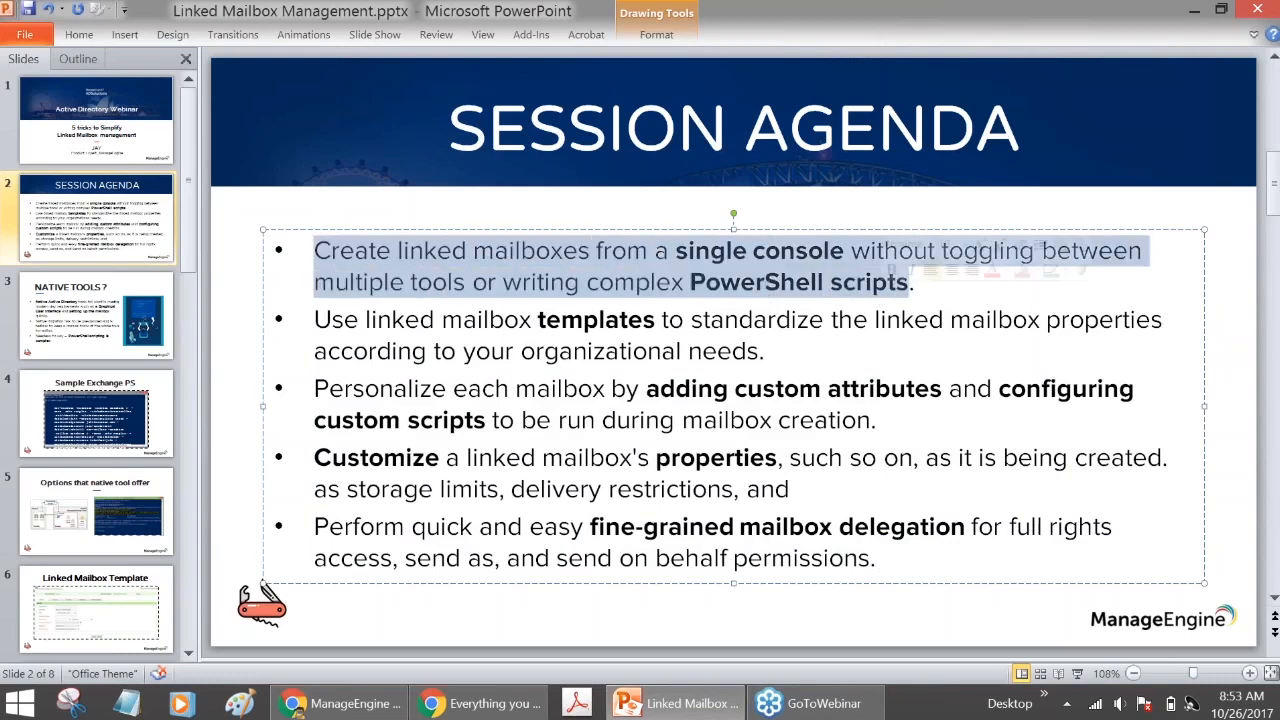